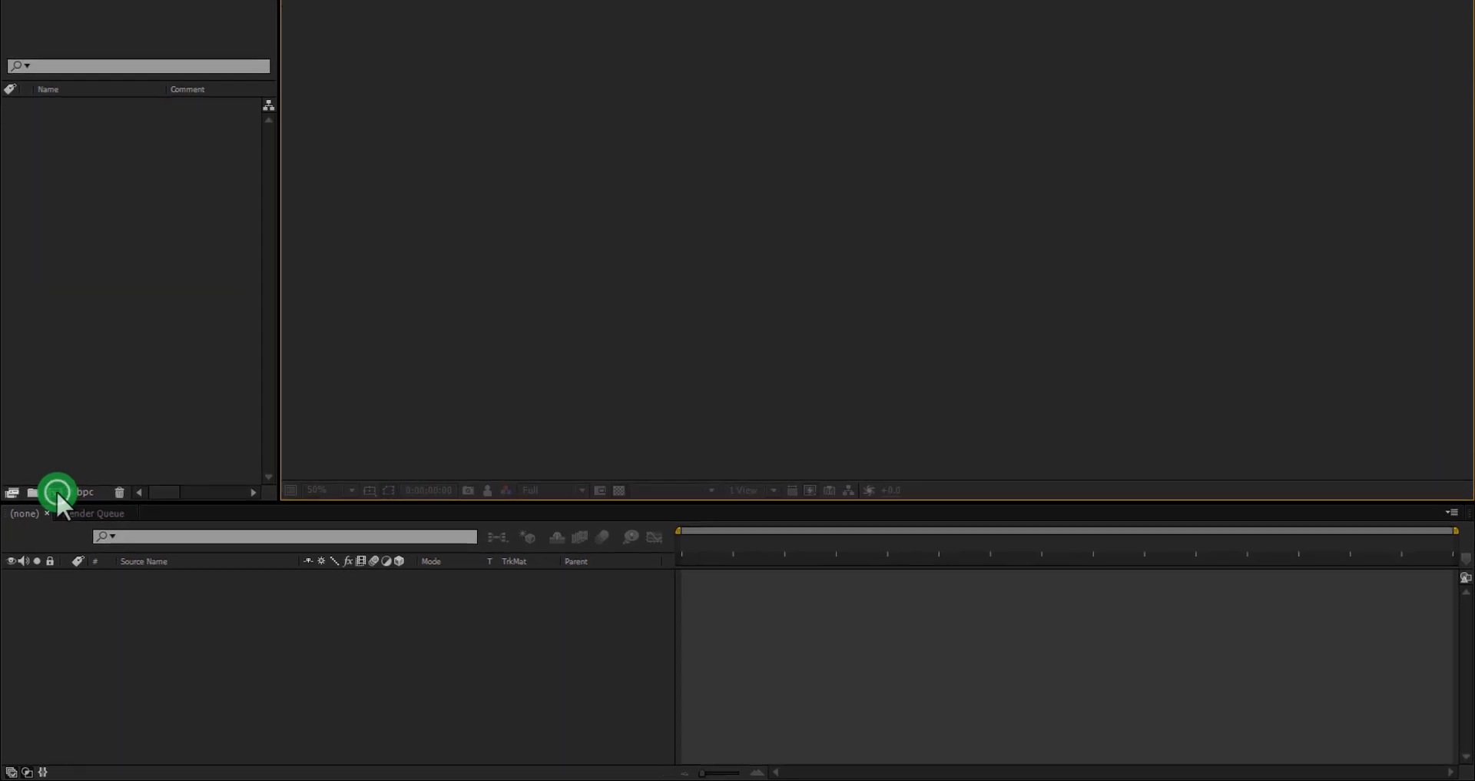
Create a 1920×1080, 60 fps, 0:00:06:00 composition named 'Social Media Lower Third'
left_click(57, 490)
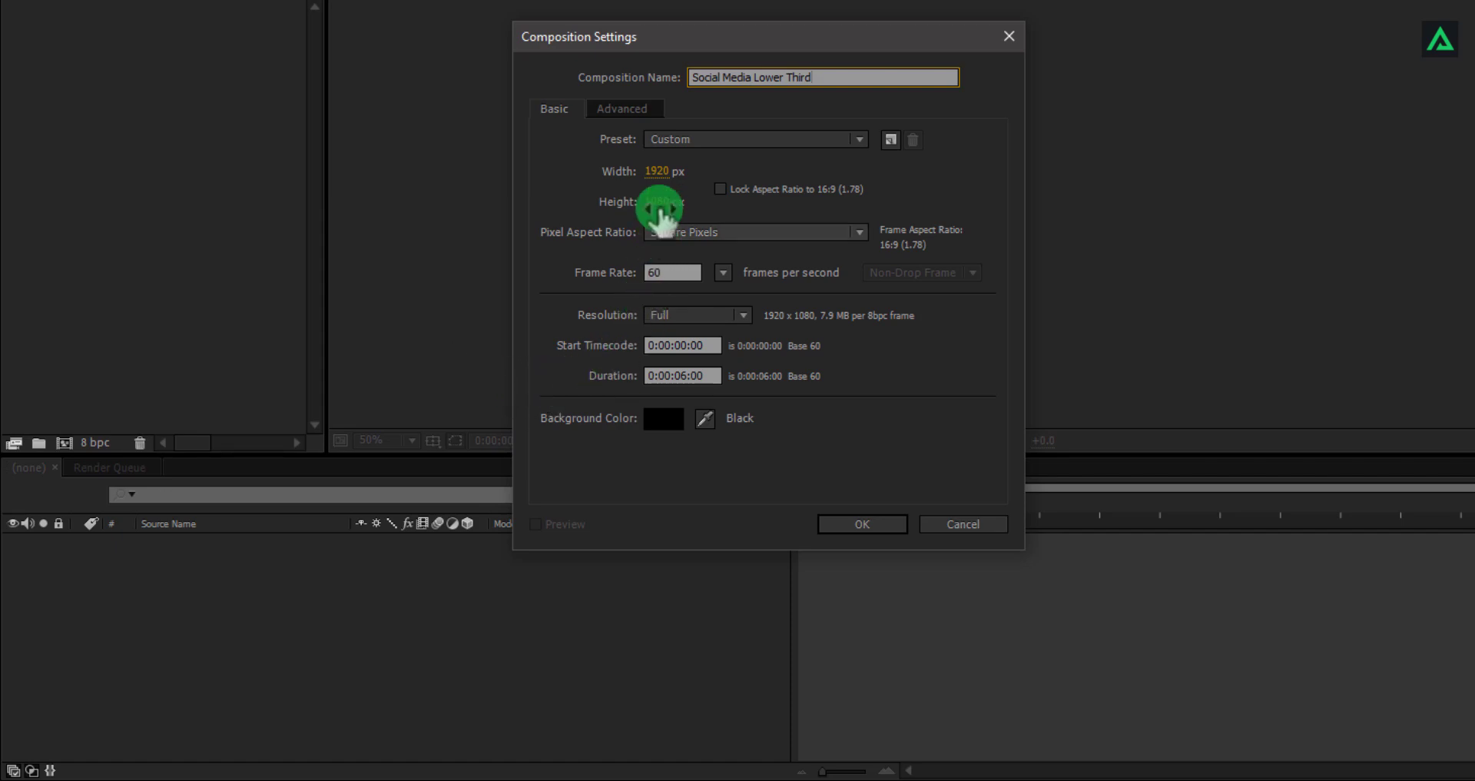
left_click(665, 172)
left_click(655, 201)
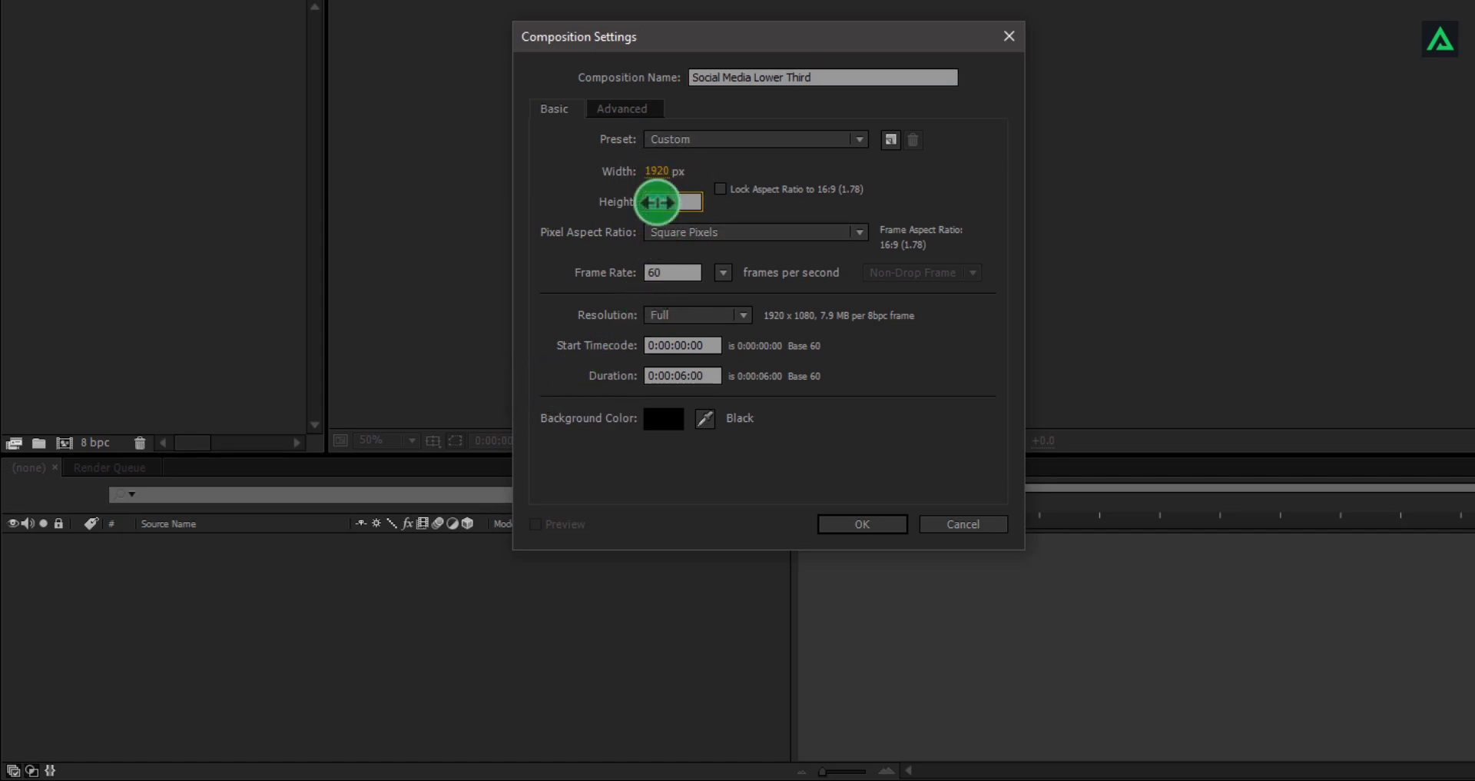
left_click(750, 200)
left_click(678, 273)
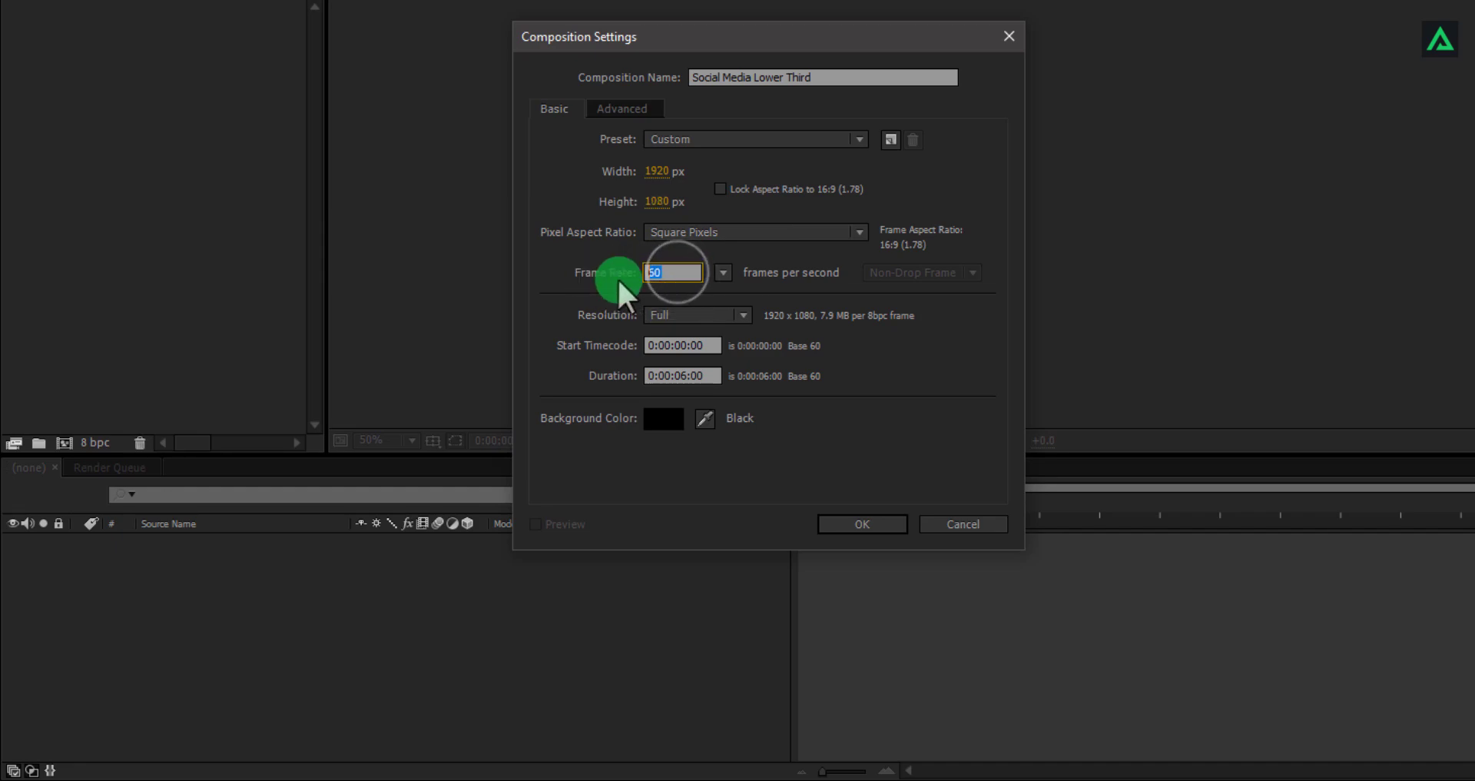
left_click(703, 375)
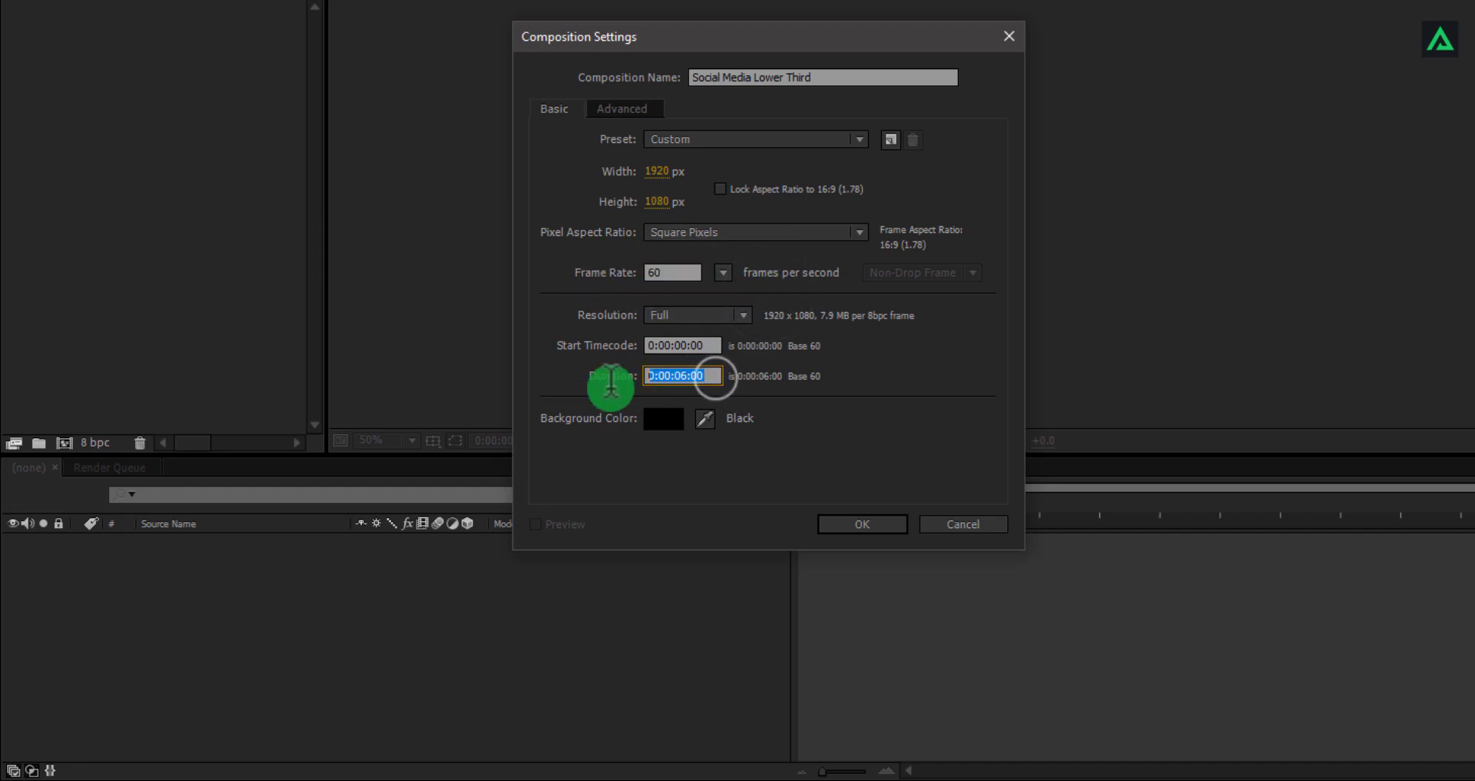
left_click(886, 523)
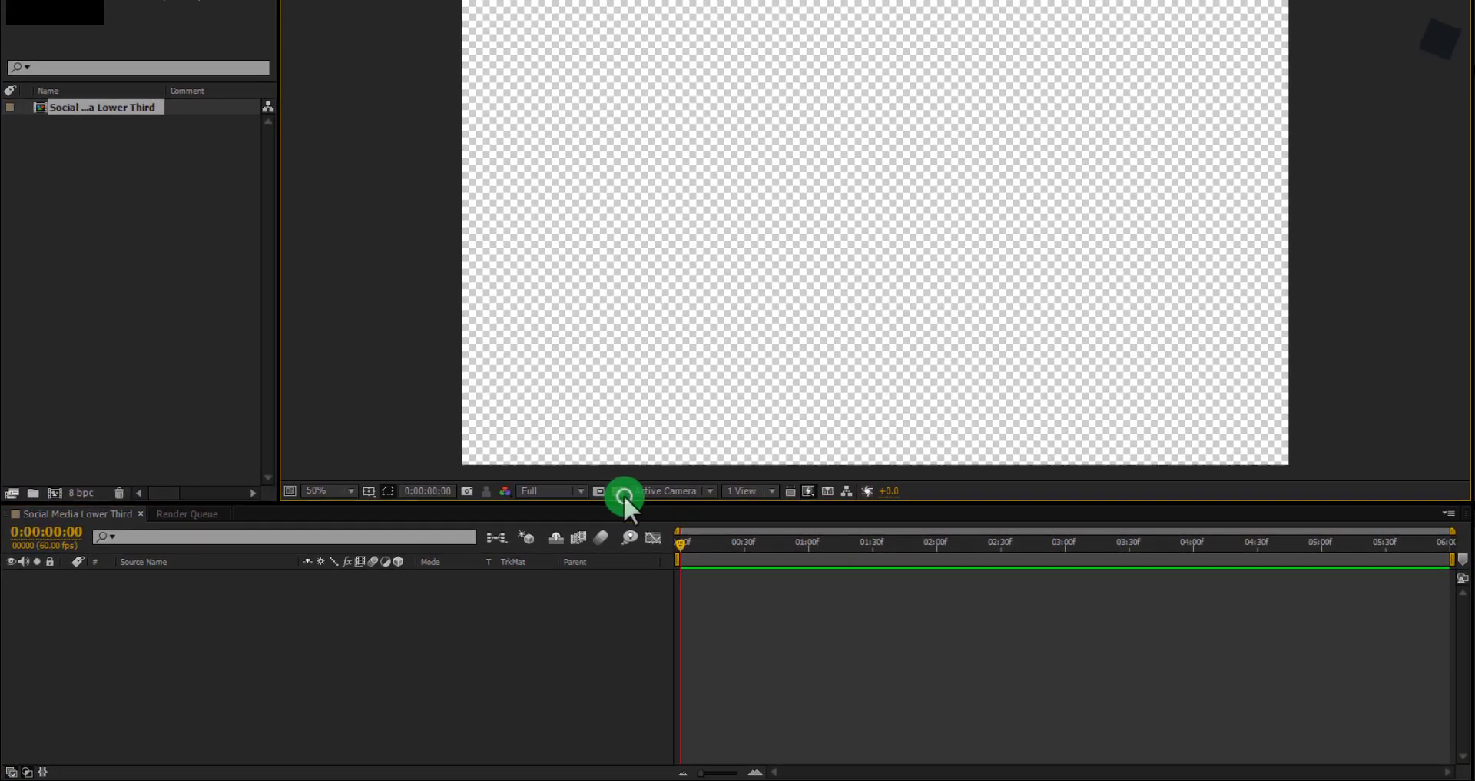
Draw a perfect circle near the lower left with the Ellipse tool and fill it white (FFFFFF)
left_click(669, 469)
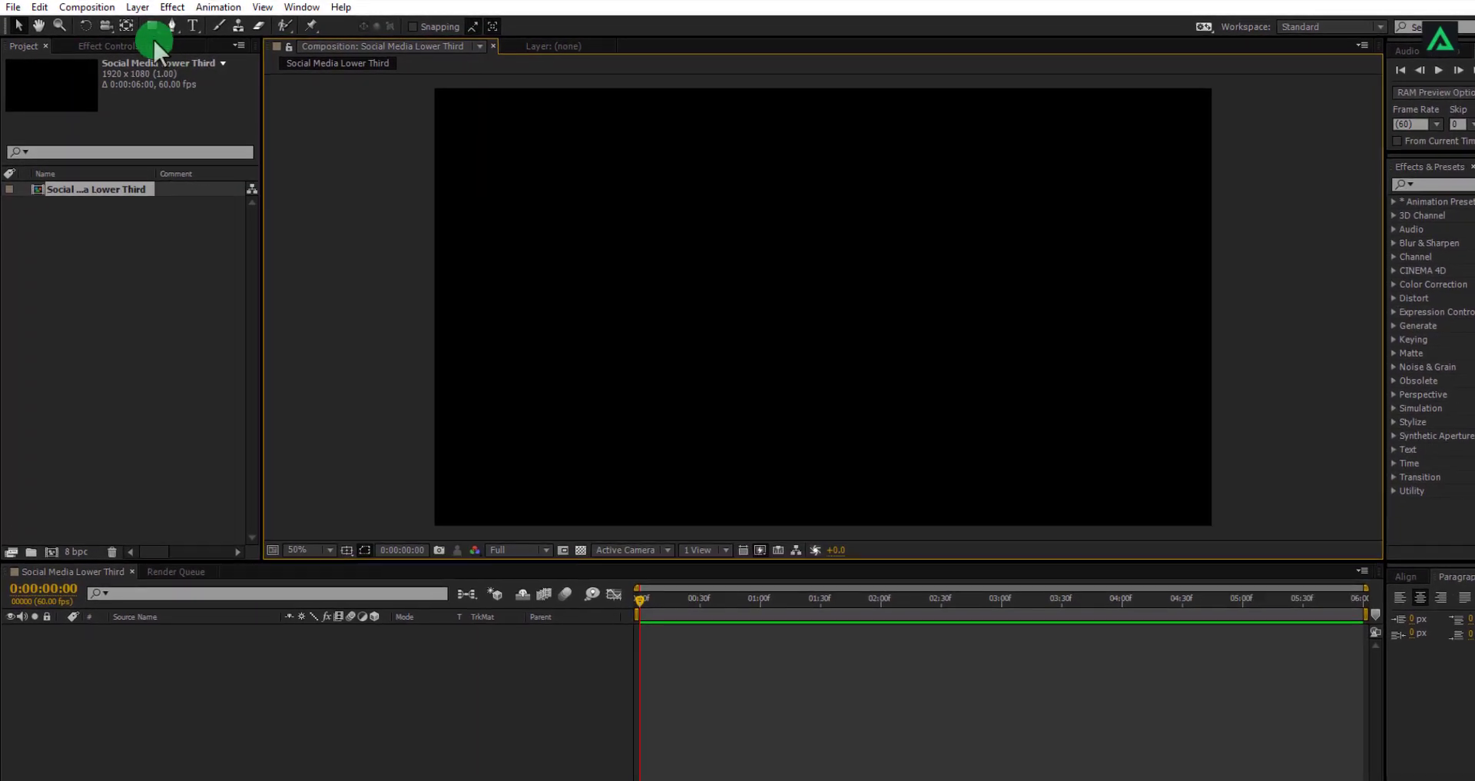
left_click_drag(152, 37, 277, 72)
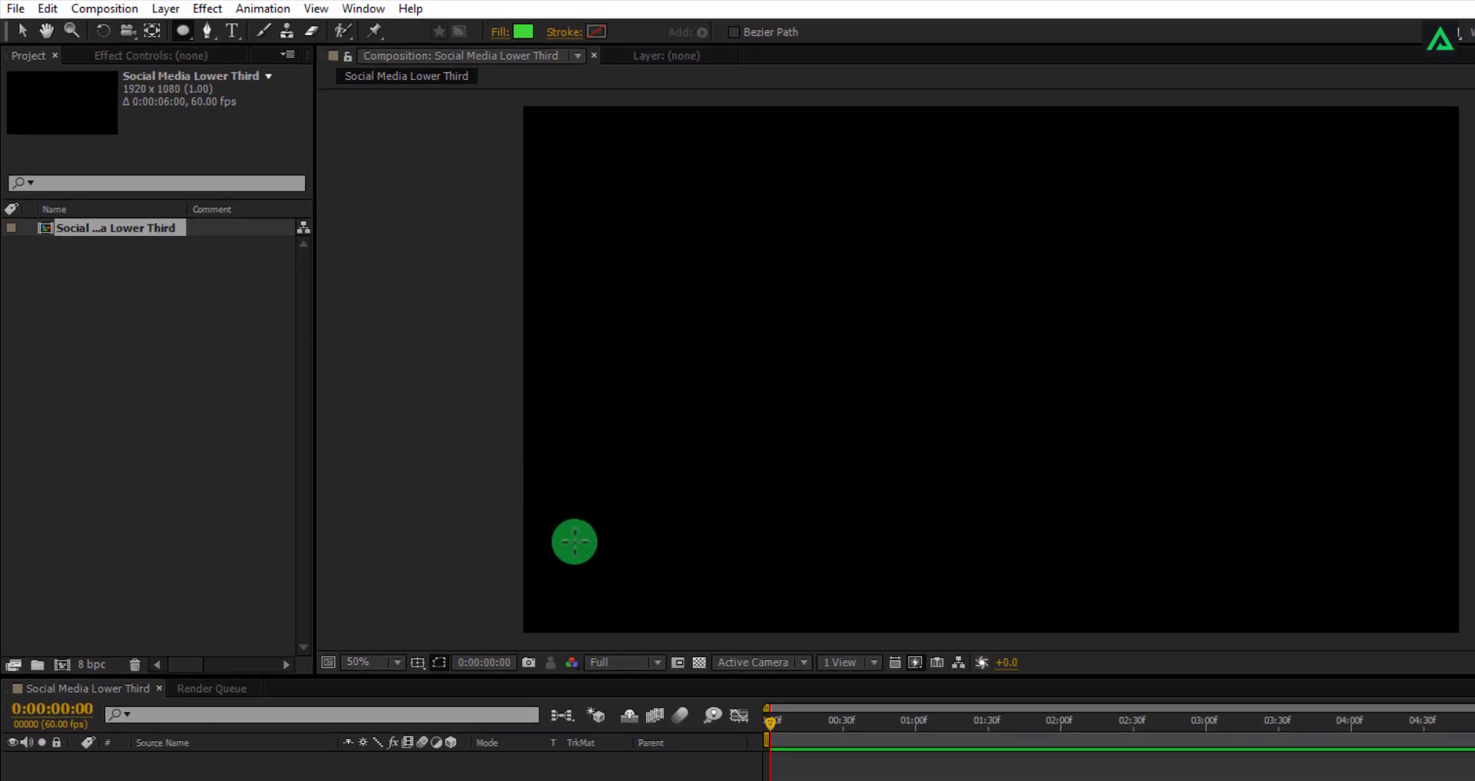
left_click_drag(570, 551, 625, 579)
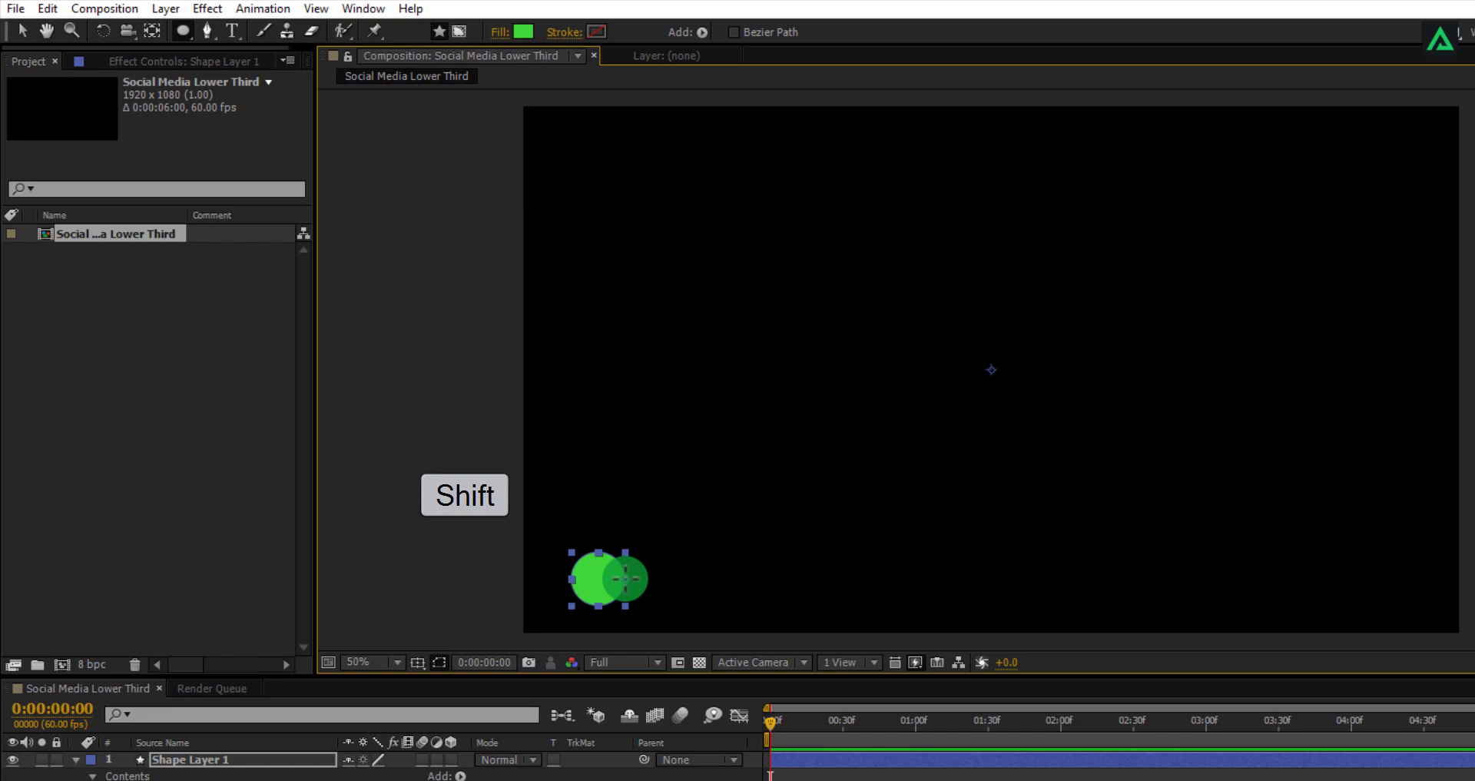
left_click(524, 31)
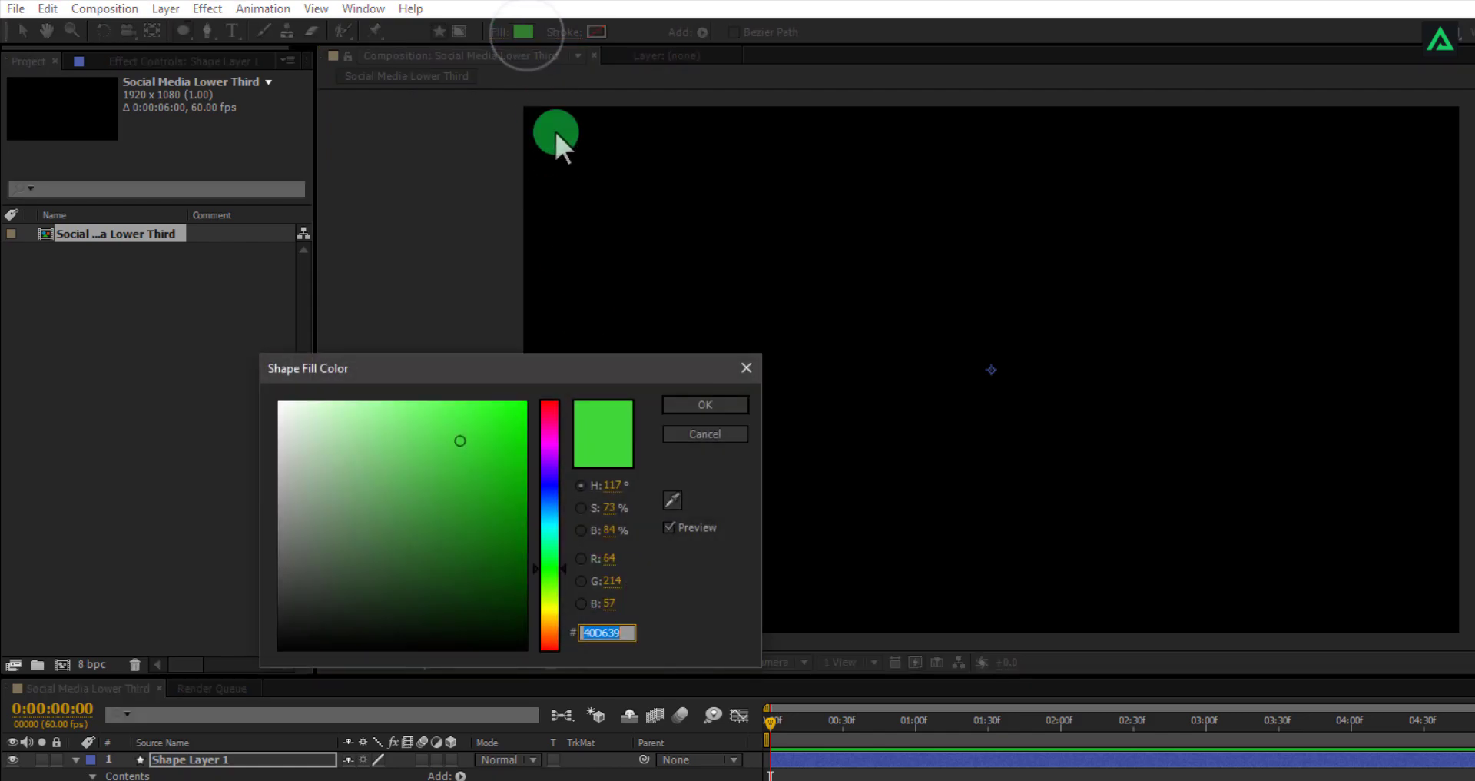
left_click_drag(477, 464, 208, 411)
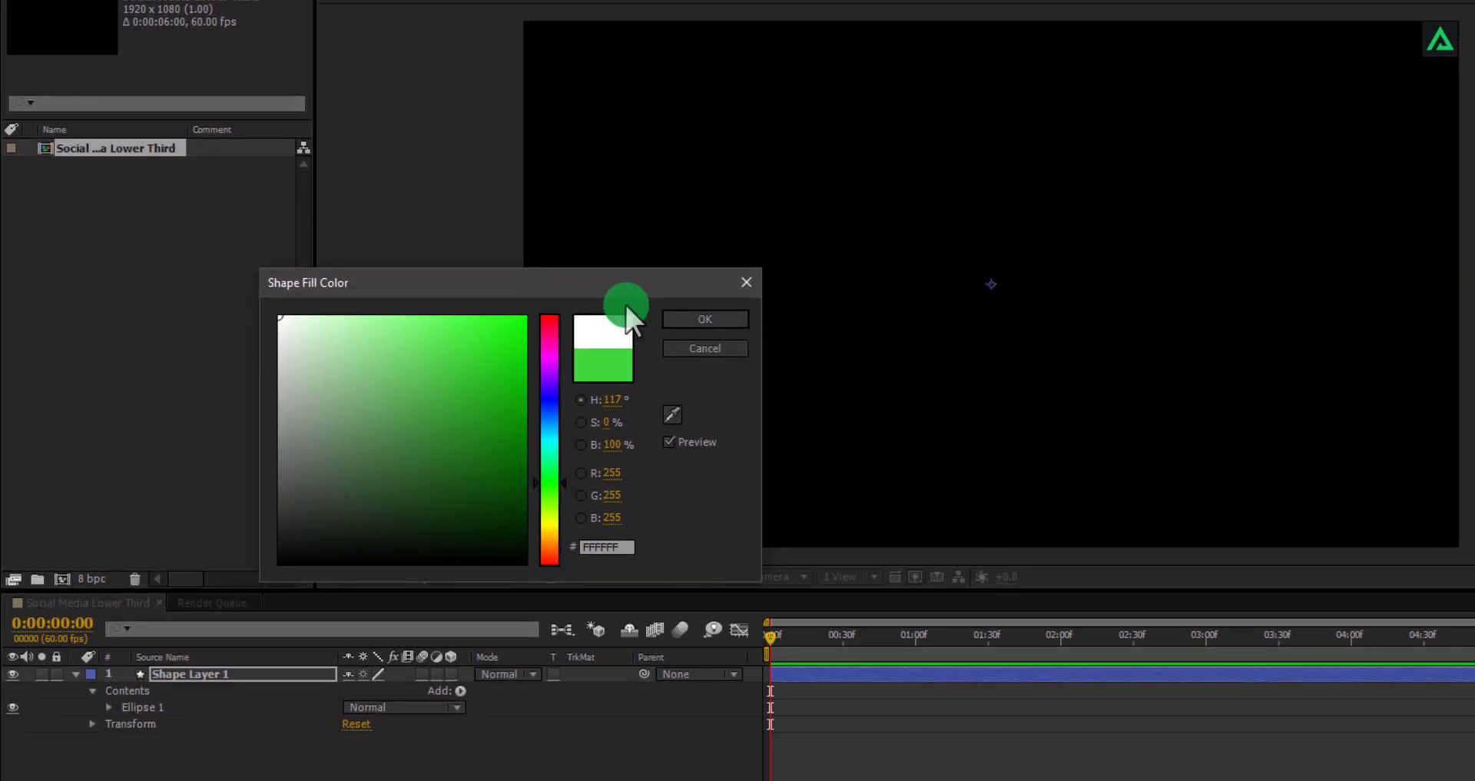
left_click(705, 319)
Rename Shape Layer 1 to 'Circle'
left_click(213, 671)
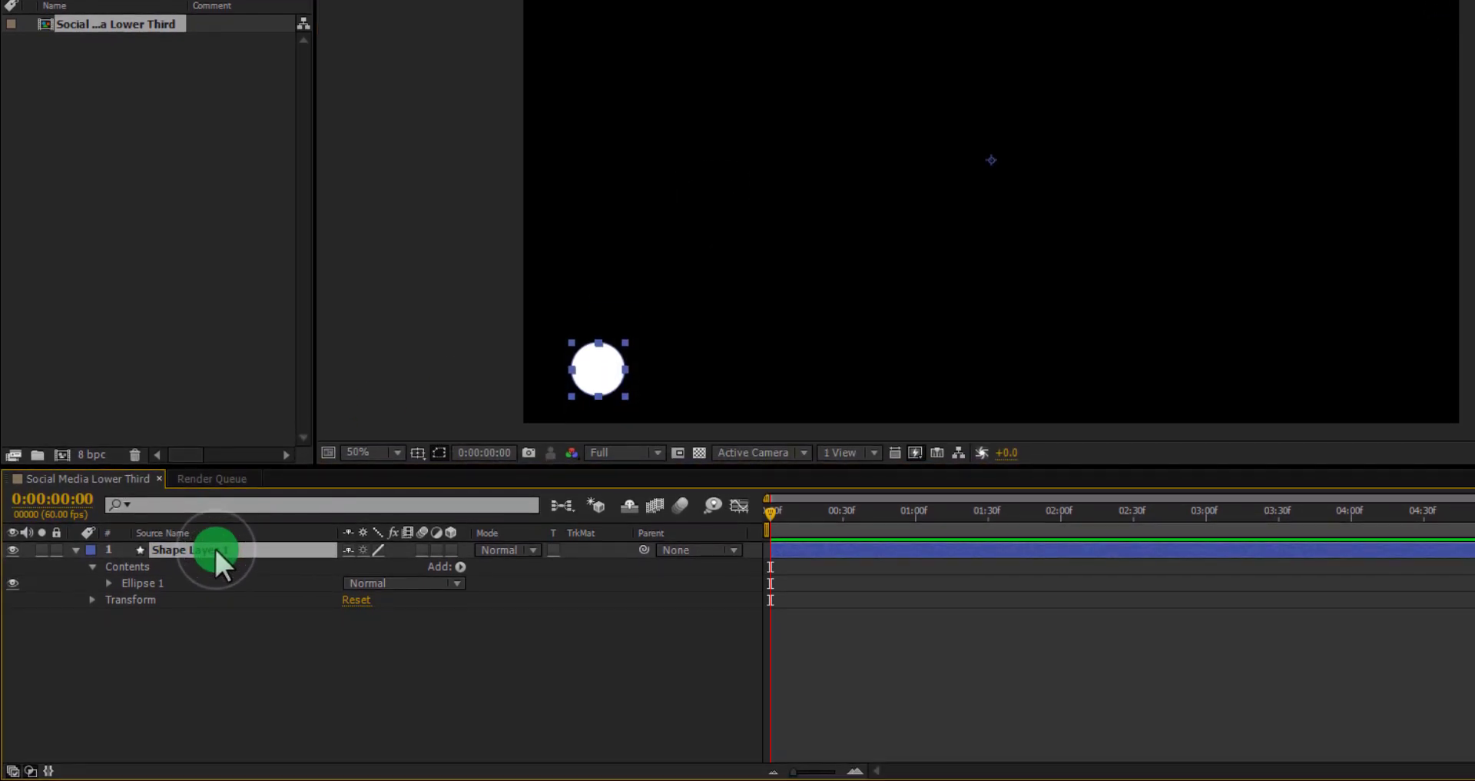
key("Return")
type("Circle")
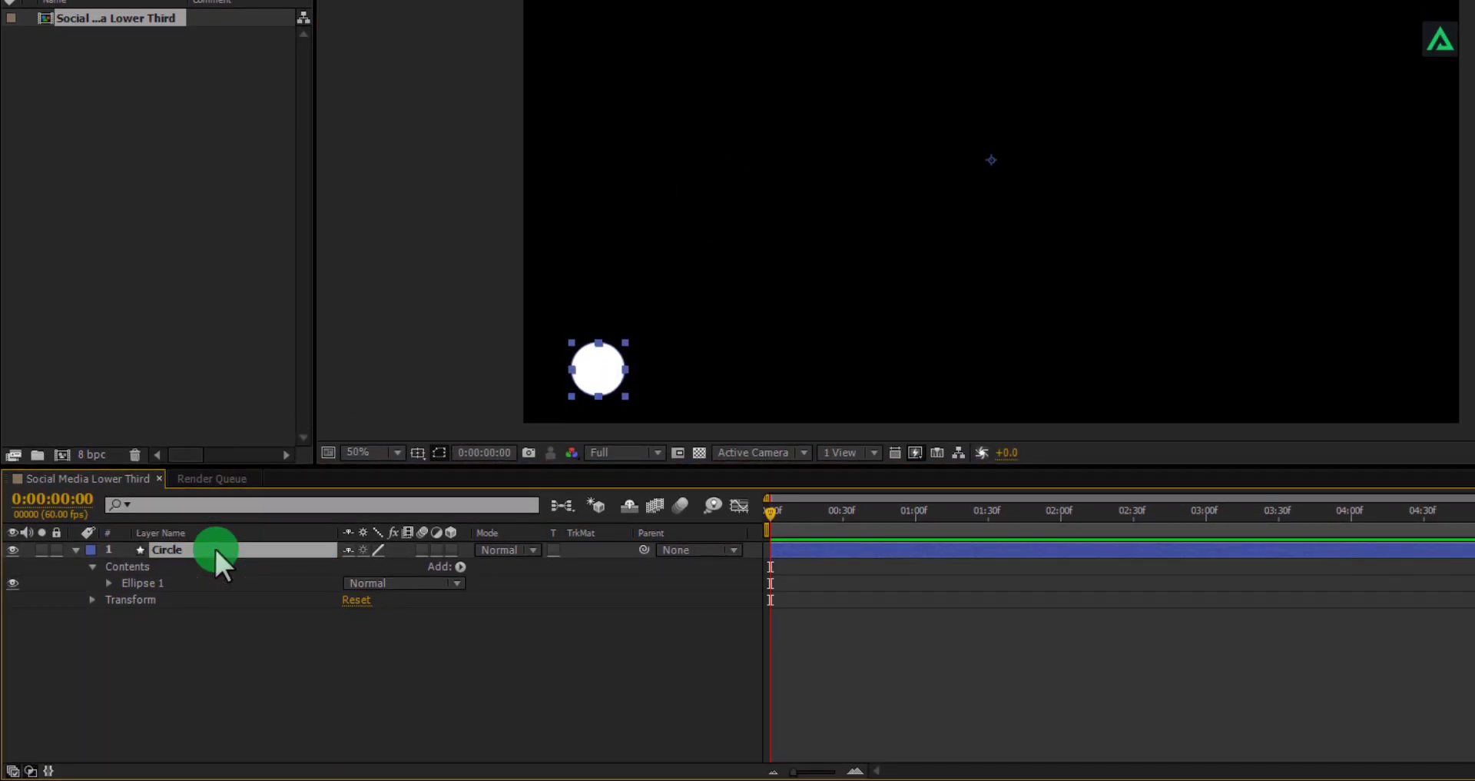
Zoom in and centre the view on the white circle
left_click(74, 552)
left_click(106, 574)
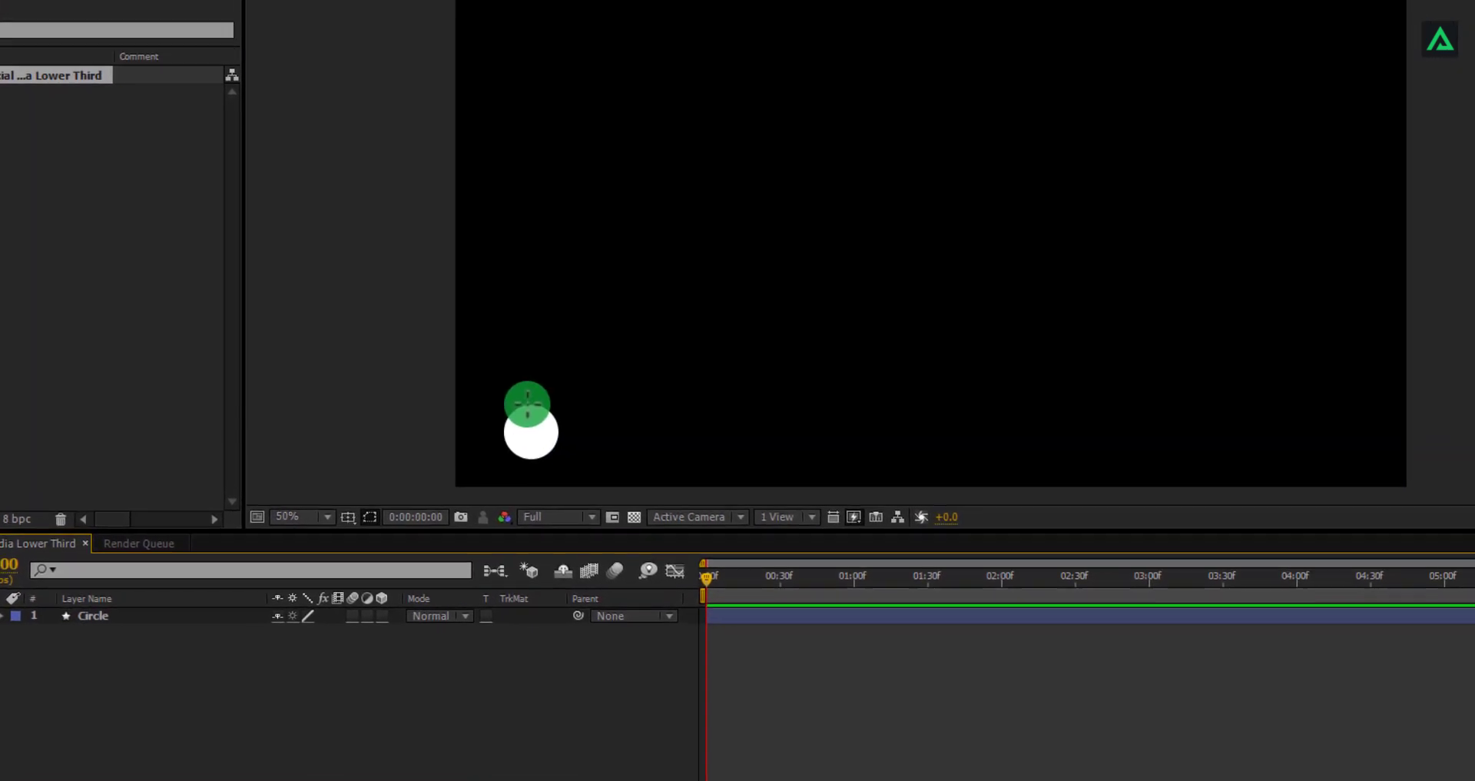
scroll(528, 403, "up", 2)
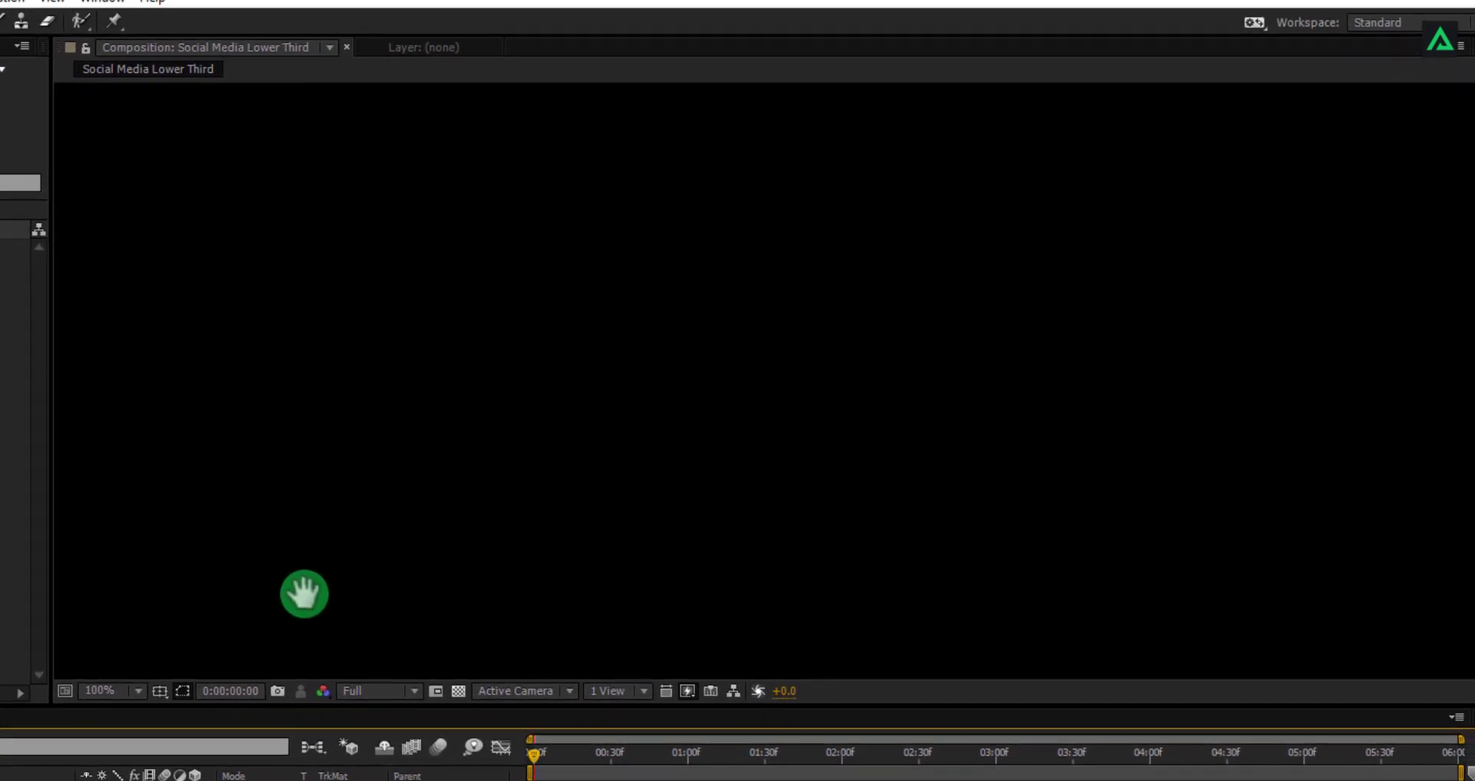
left_click_drag(720, 308, 829, 221)
scroll(500, 406, "up", 1)
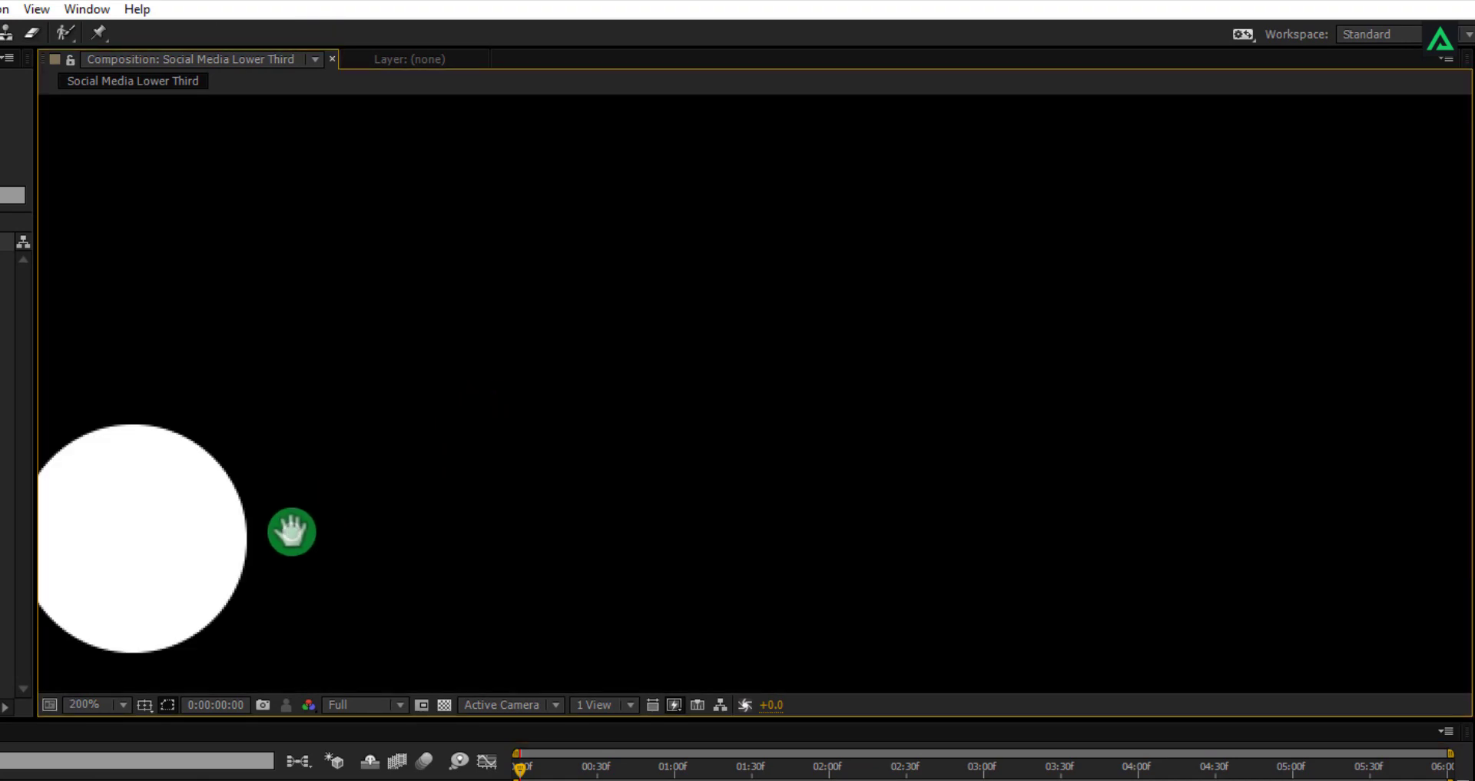
left_click_drag(292, 531, 669, 425)
scroll(670, 428, "up", 1)
left_click_drag(449, 492, 670, 430)
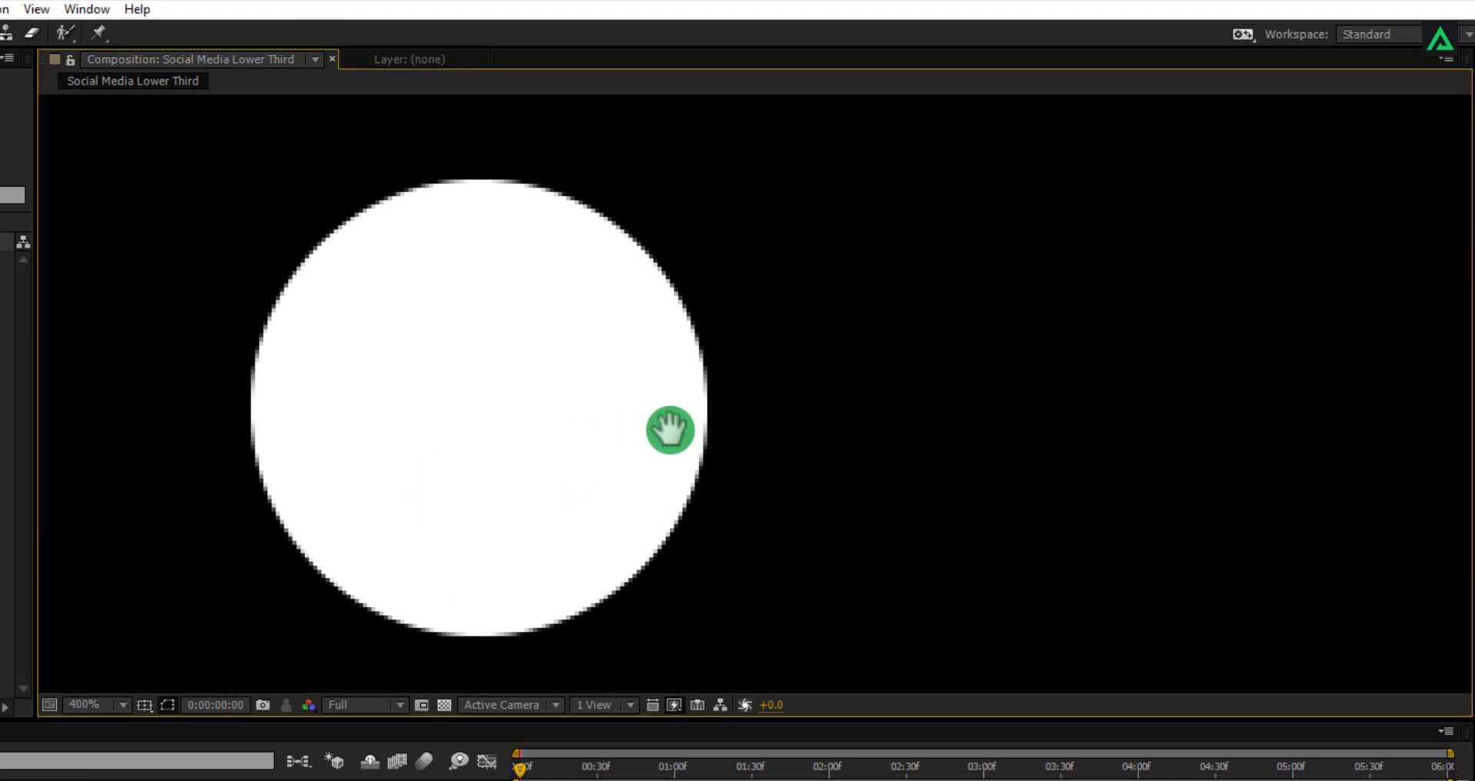
key("v")
left_click(371, 453)
left_click(204, 467)
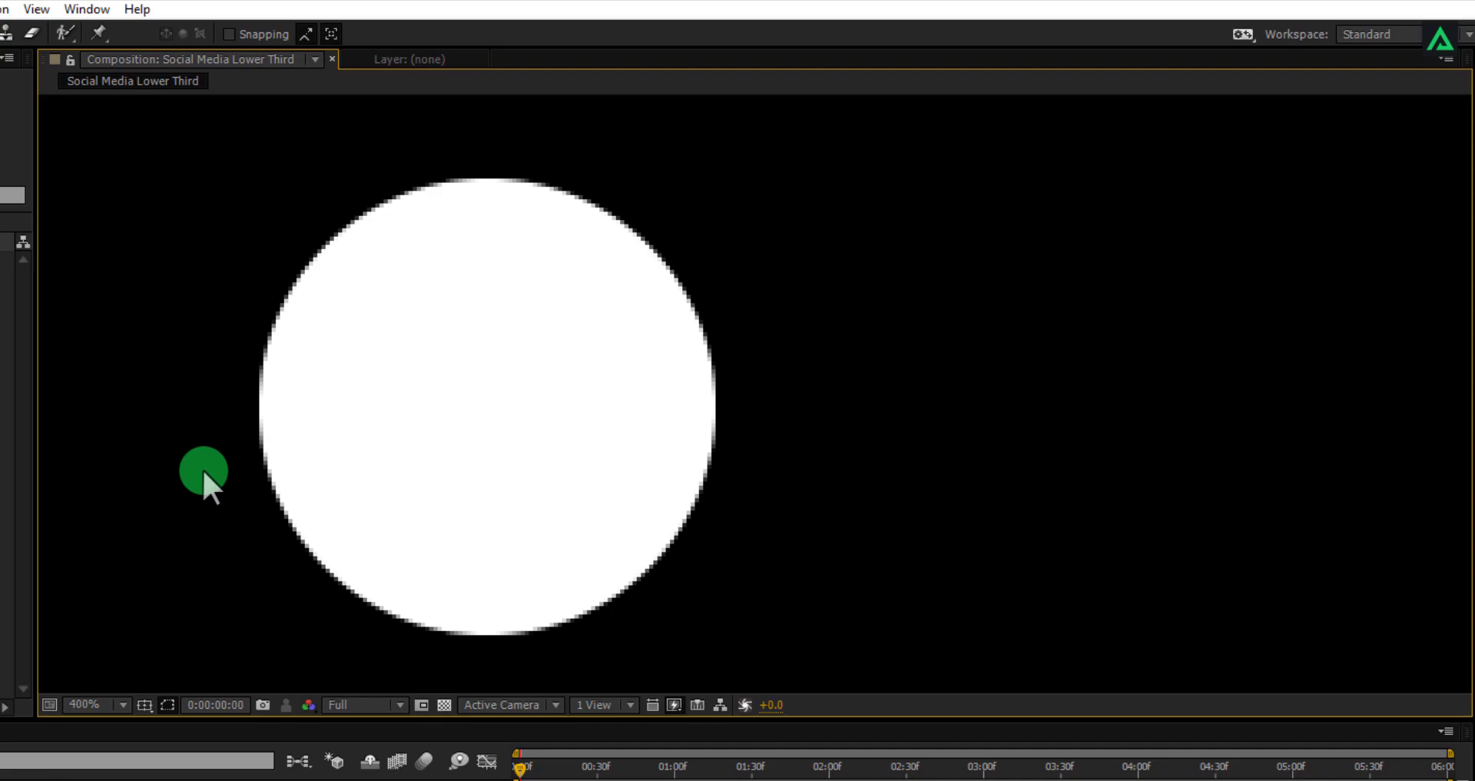
Show rulers and place guides at the circle's left, top, right and bottom edges
key("ctrl+r")
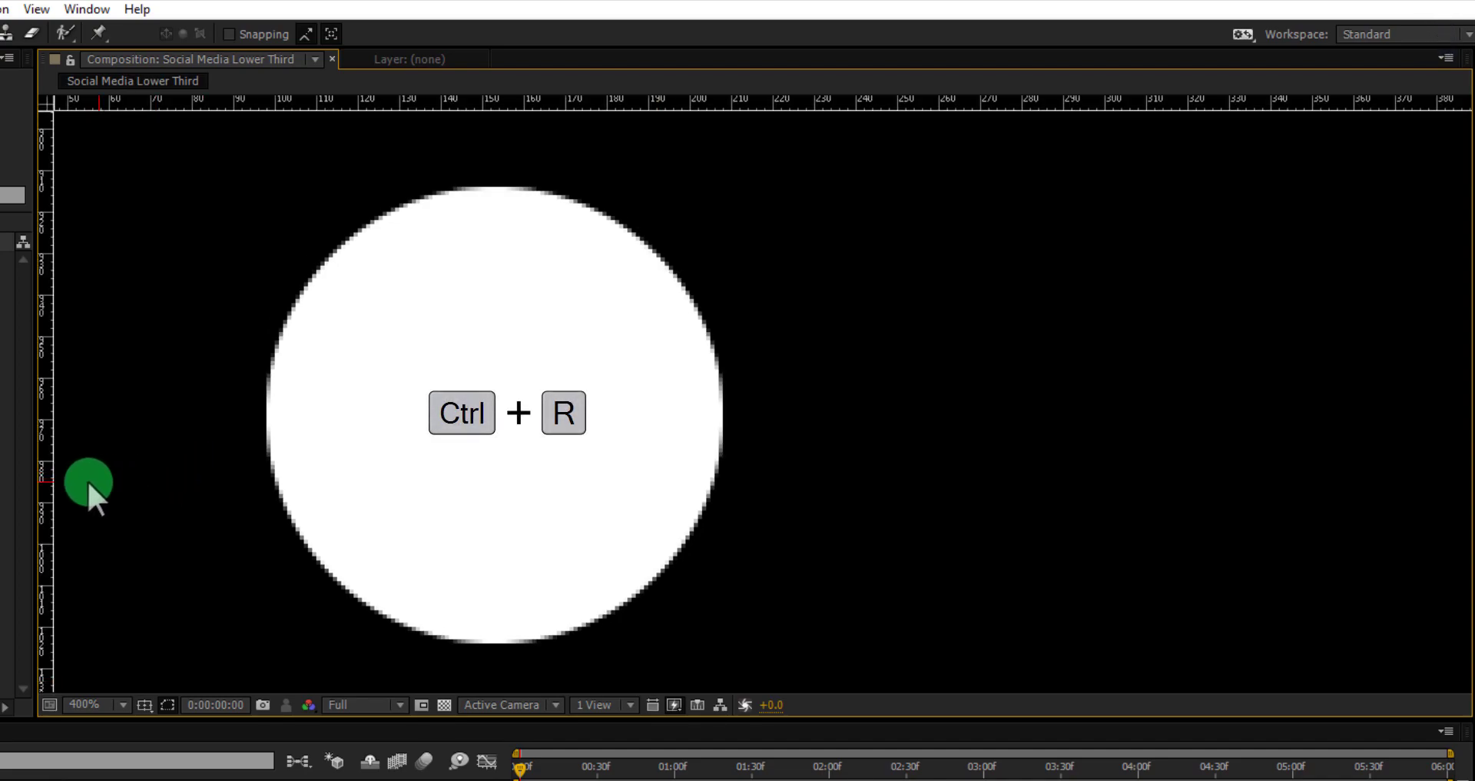
left_click_drag(51, 484, 265, 503)
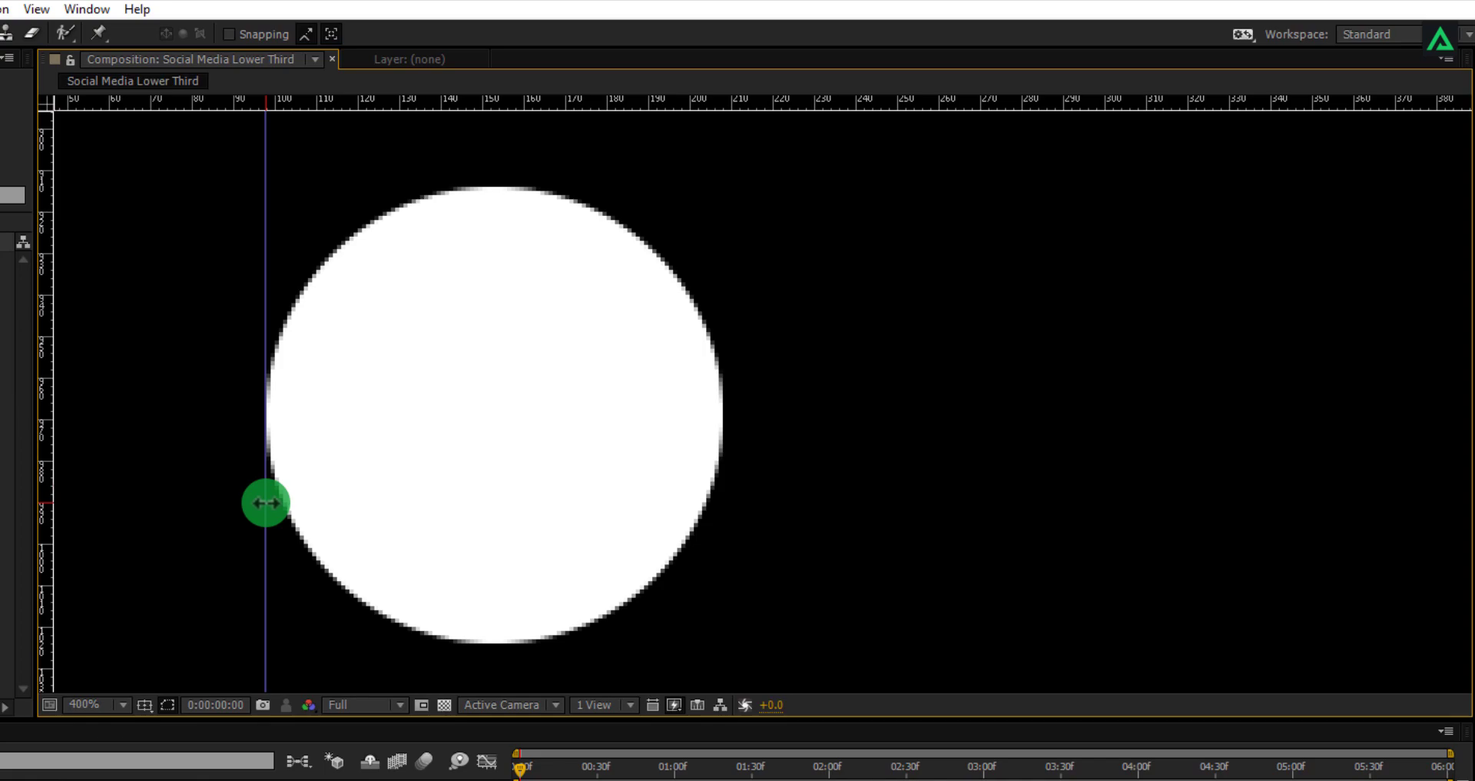
left_click_drag(265, 502, 266, 502)
left_click_drag(438, 102, 553, 186)
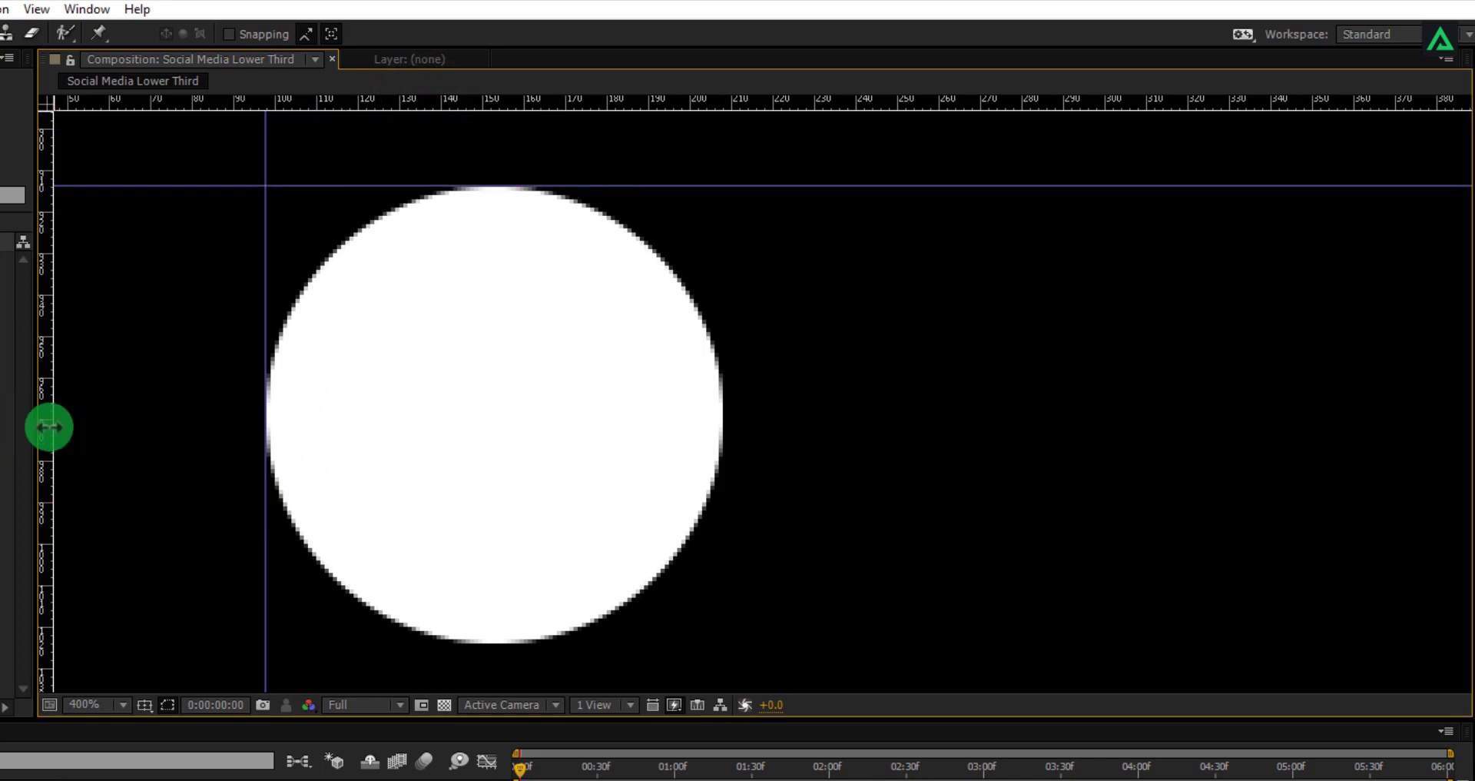
left_click_drag(49, 427, 722, 415)
left_click_drag(471, 106, 540, 640)
key("comma")
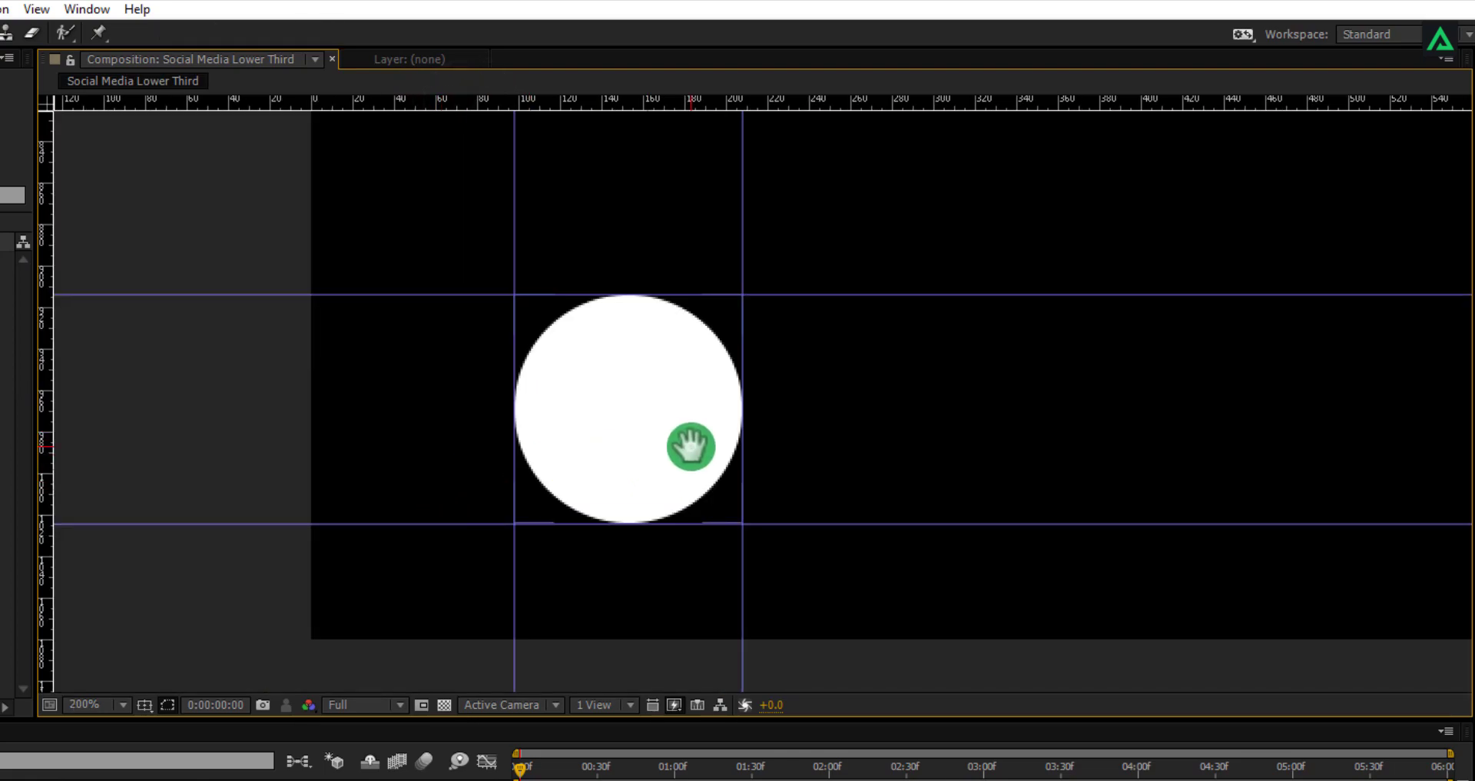
left_click_drag(691, 446, 306, 527)
key("comma")
left_click_drag(448, 468, 208, 537)
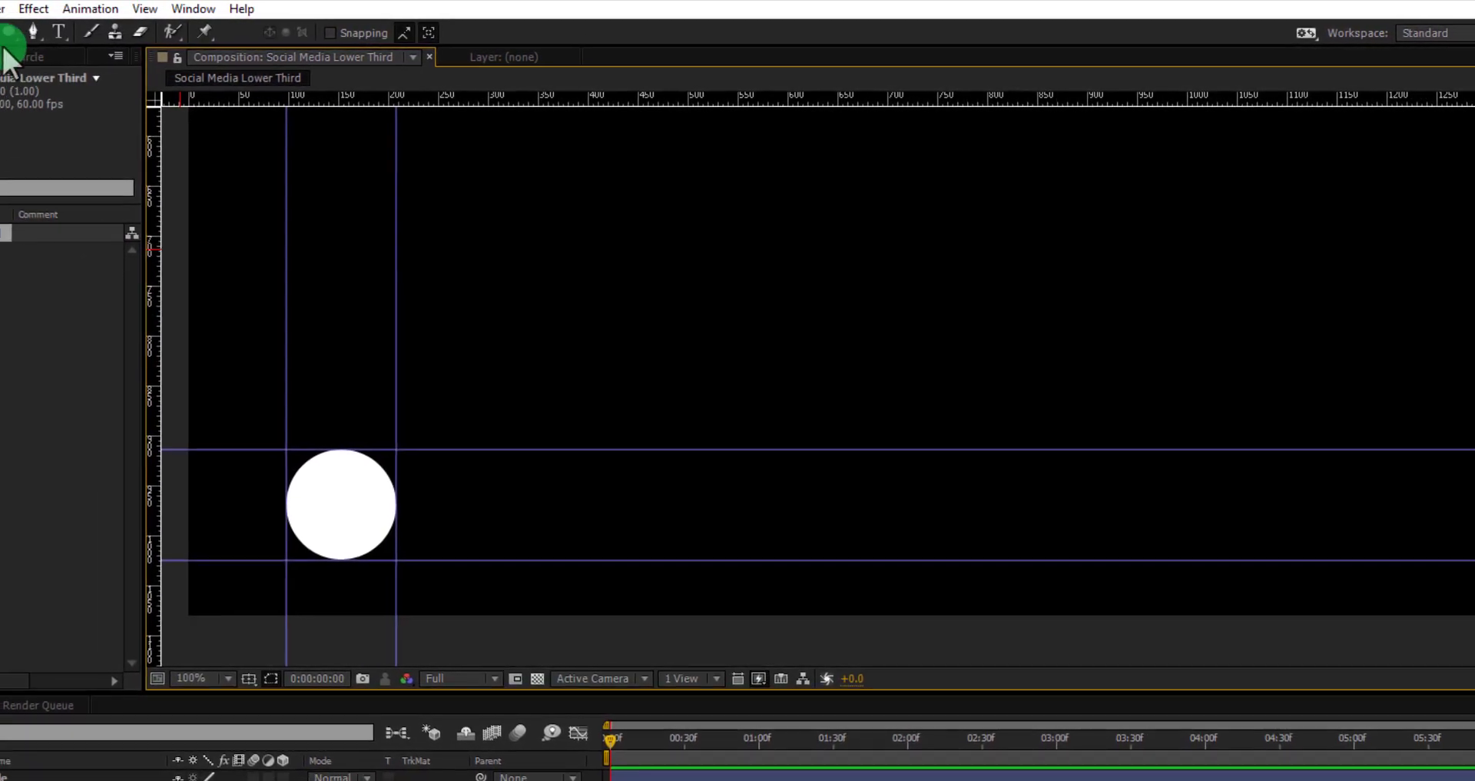
Draw a white bar between the guides right of the circle and name its layer 'Rectangle'
left_click_drag(9, 34, 69, 38)
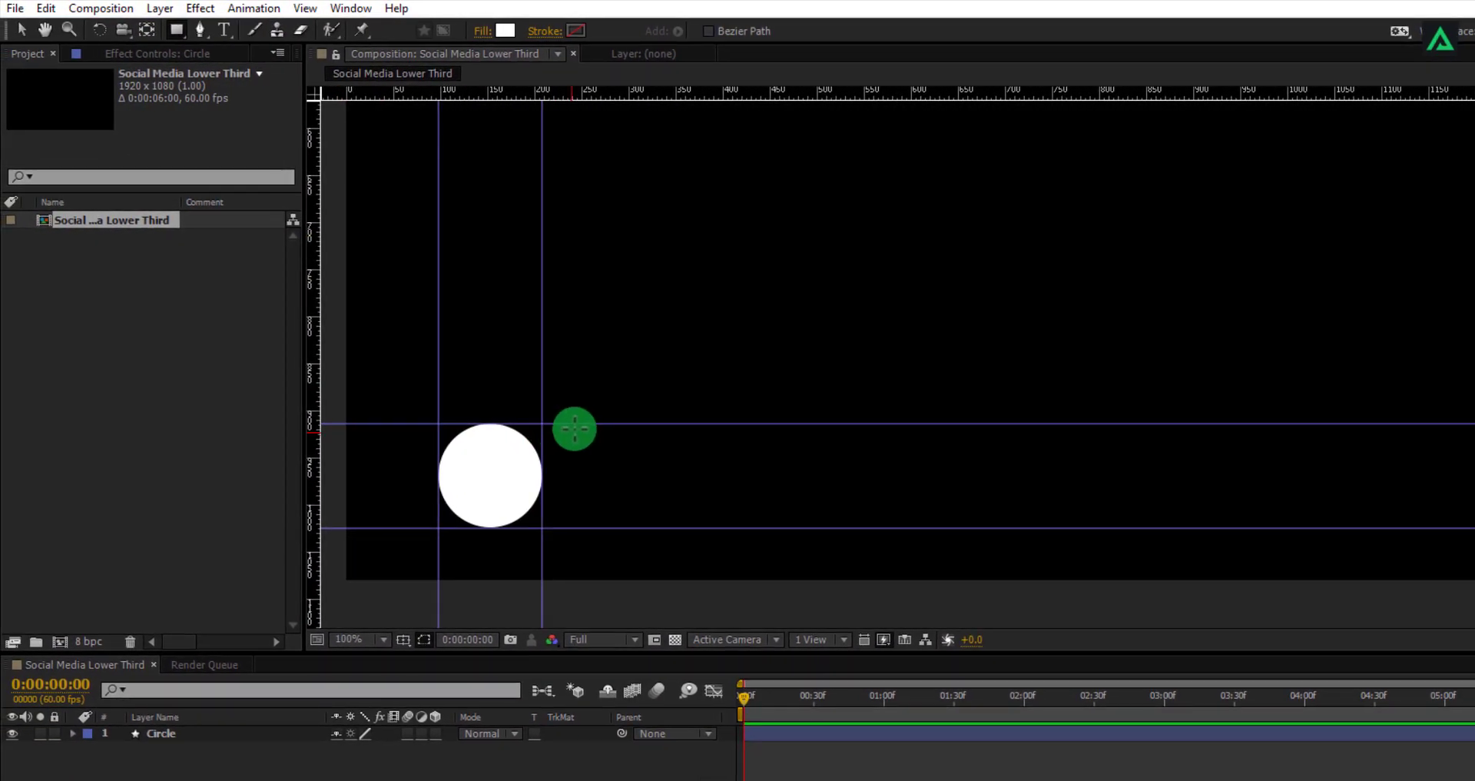
mouse_move(576, 423)
left_mouse_down()
mouse_move(648, 474)
mouse_move(878, 532)
left_mouse_up()
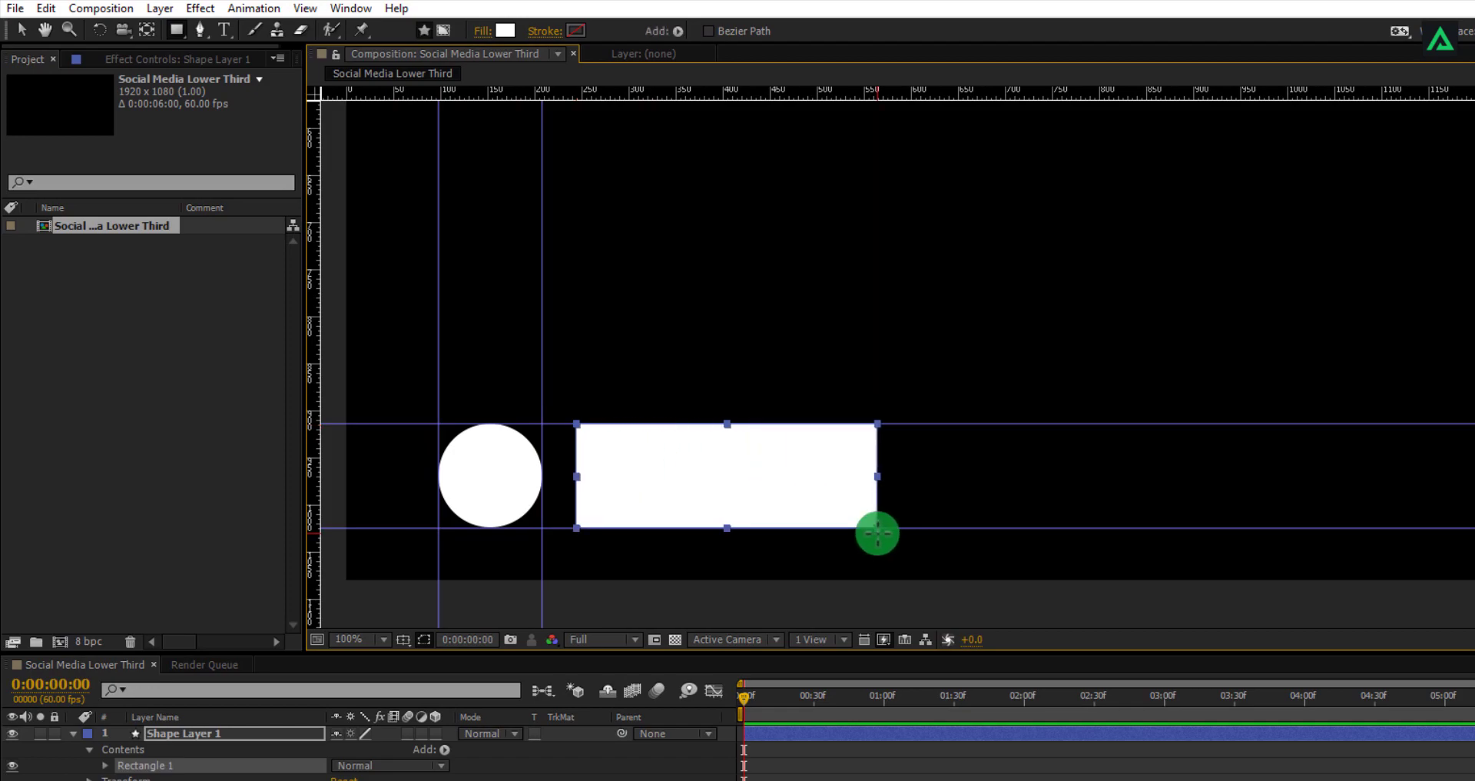
left_click_drag(878, 533, 877, 532)
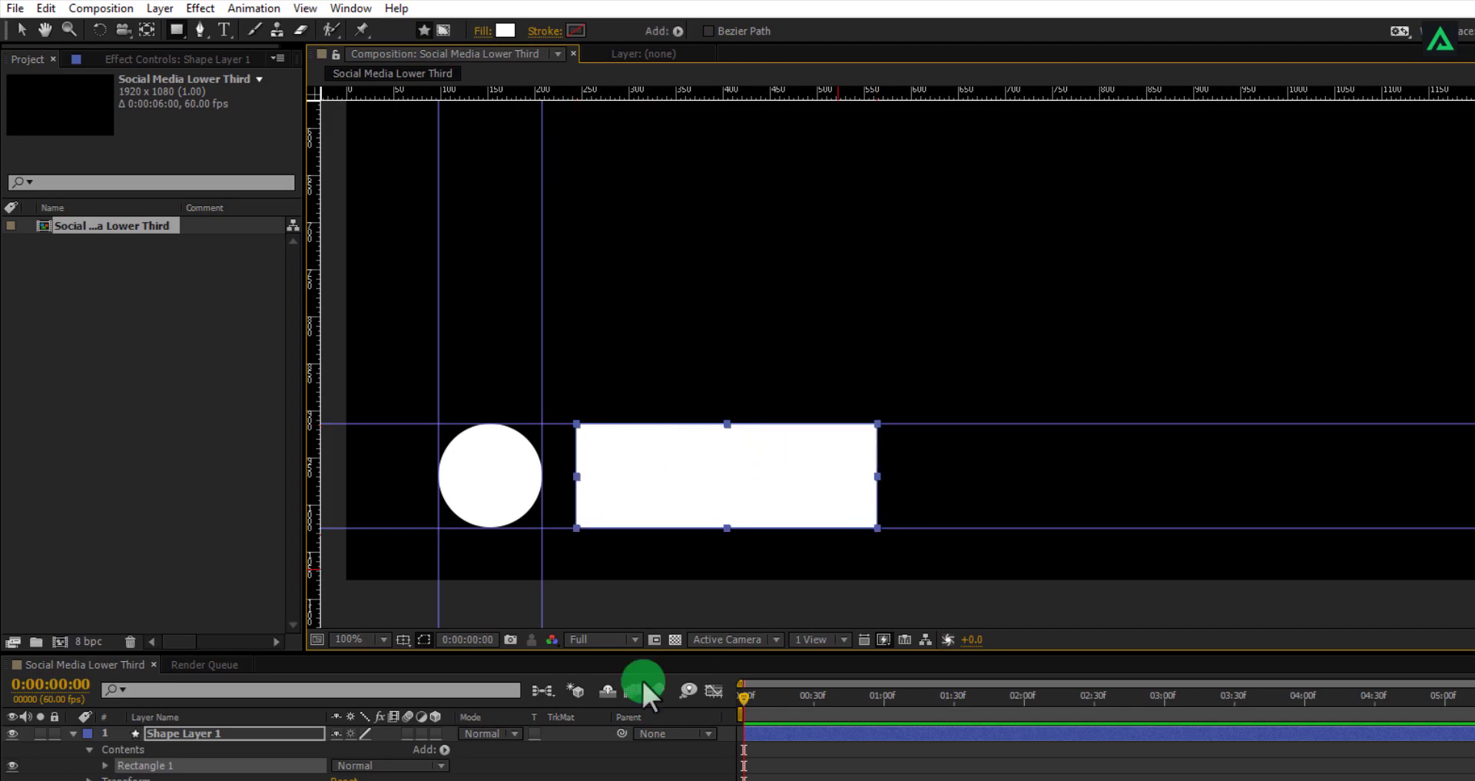
left_click(226, 734)
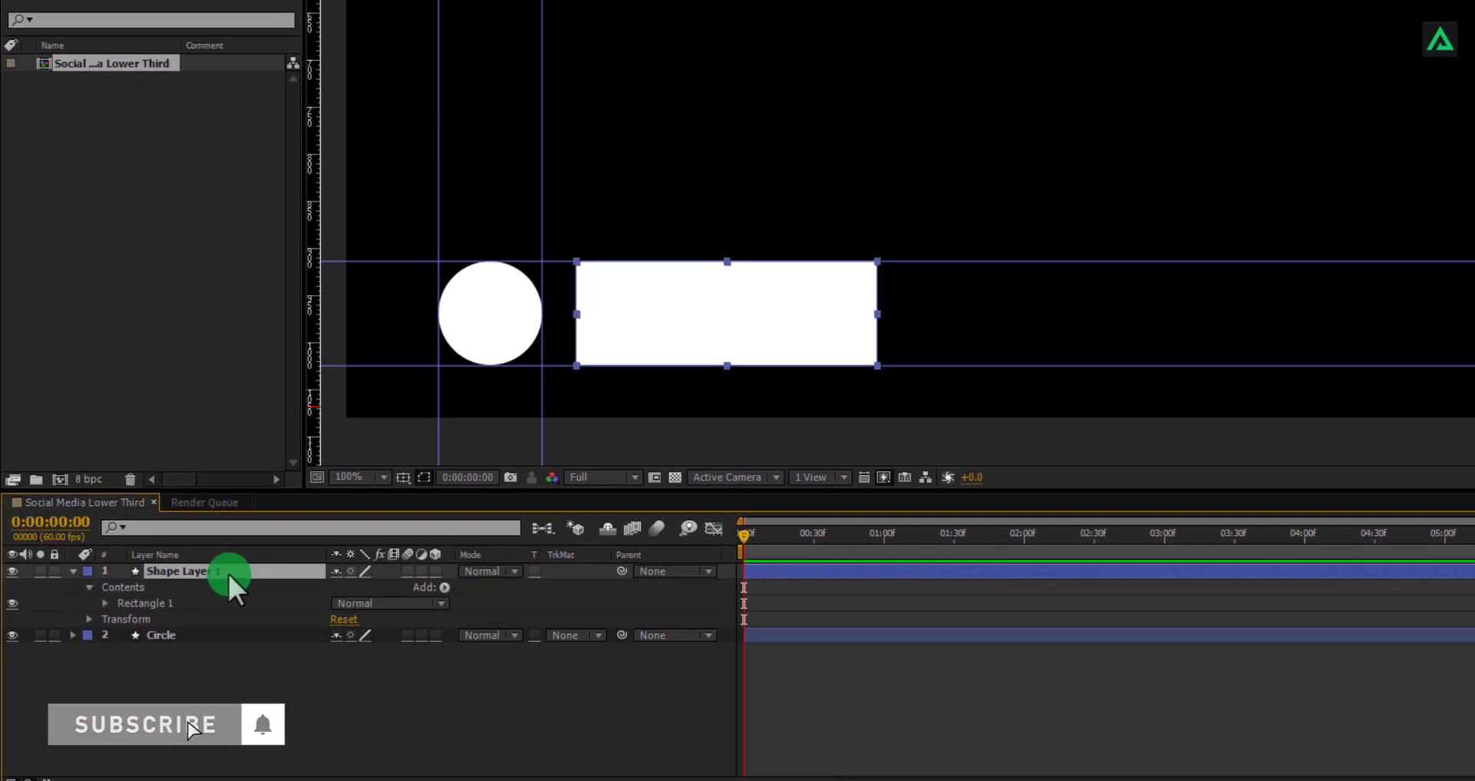
type("Rectangle")
key("Return")
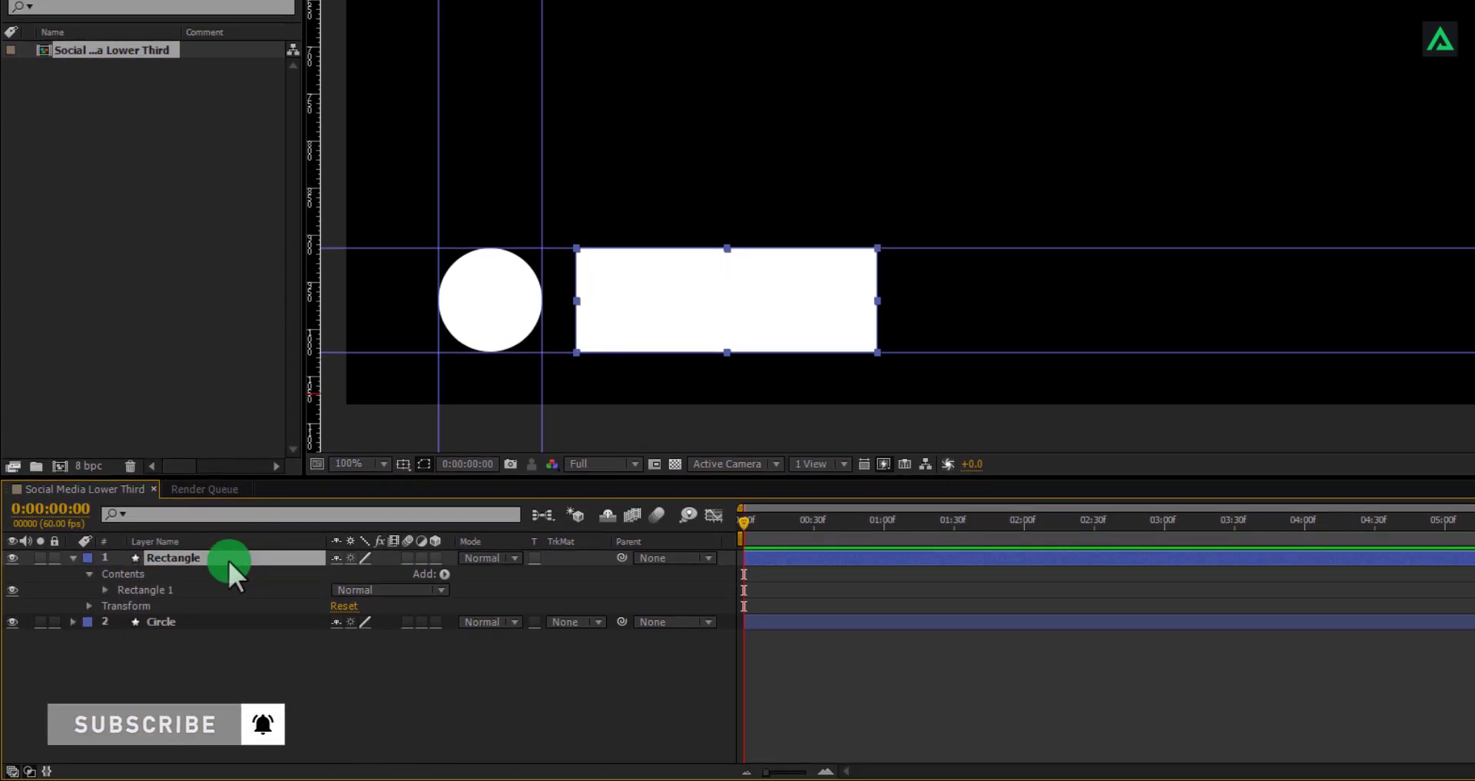
Raise Rectangle Path 1's Roundness to about 344 so the bar becomes a pill
left_click(94, 575)
left_click(90, 575)
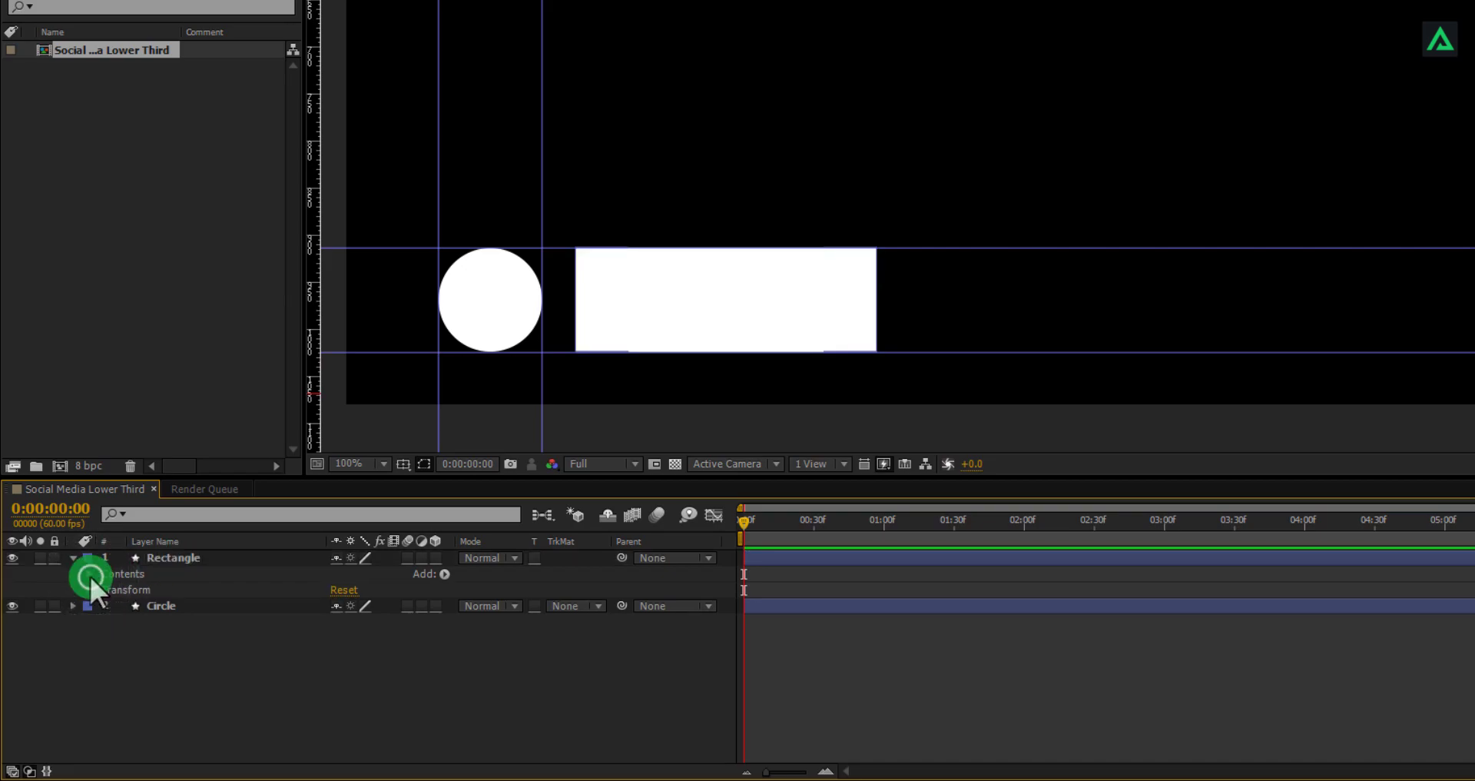
left_click(90, 575)
left_click(99, 588)
left_click(104, 588)
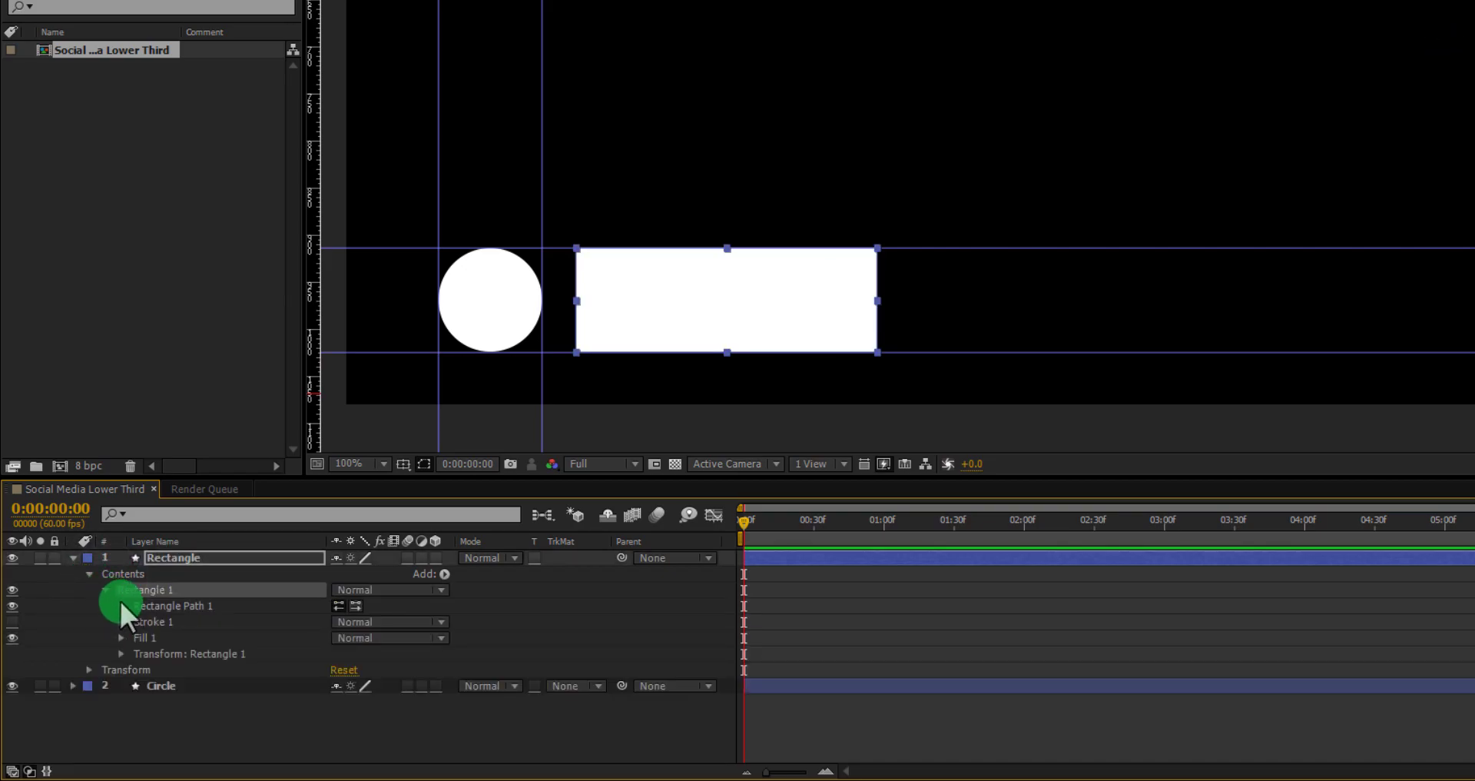
left_click(122, 606)
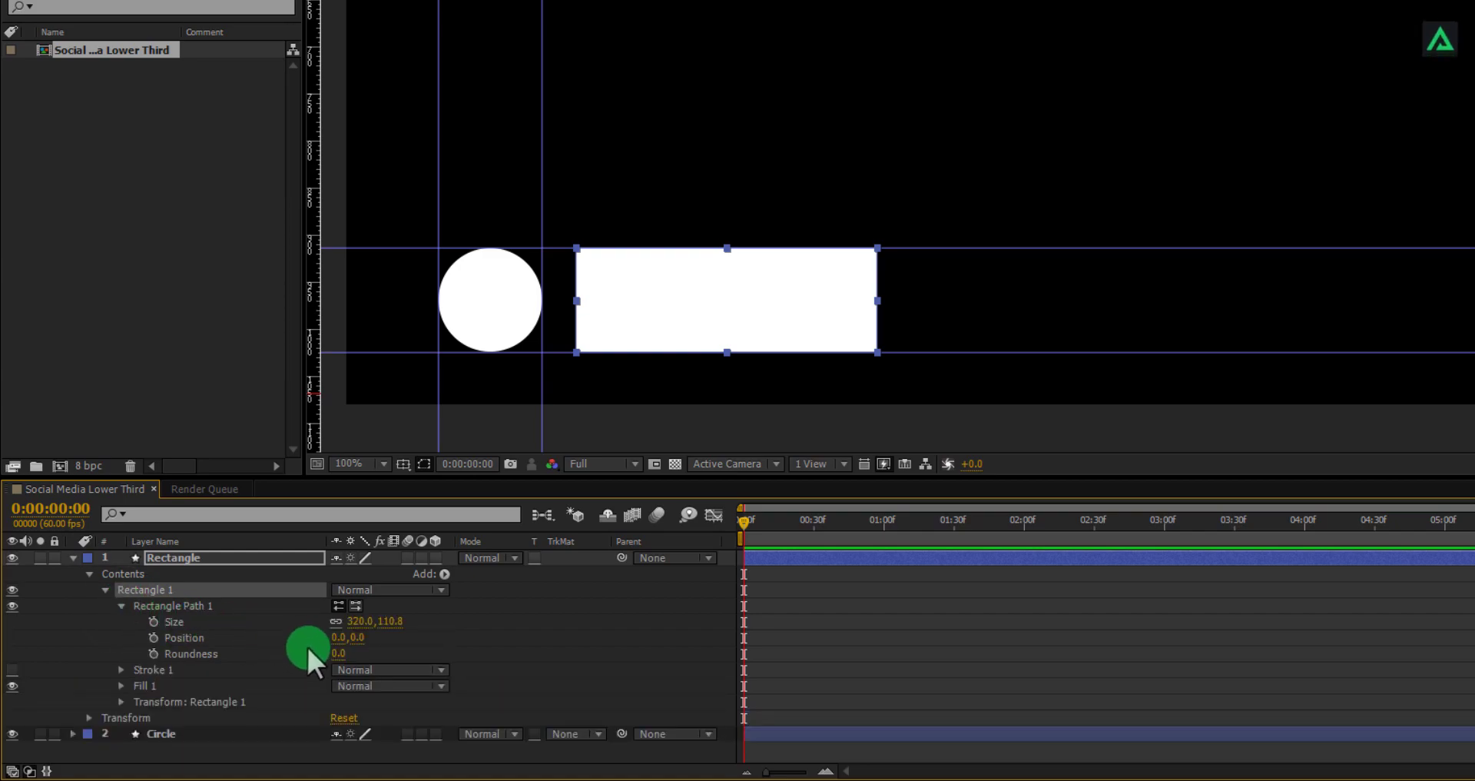
left_click_drag(339, 656, 695, 644)
left_click(73, 557)
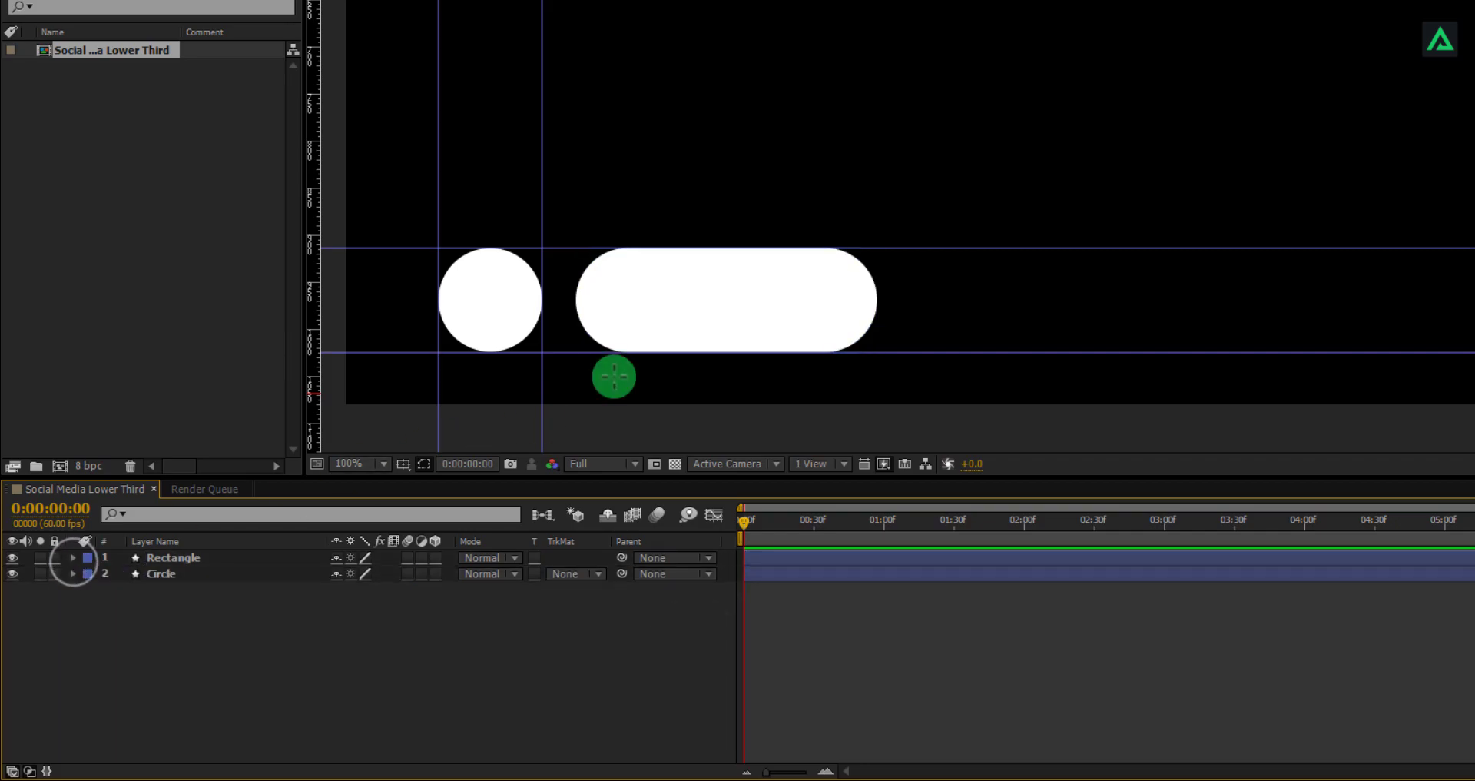
Nudge the pill left toward the circle, remove all four guides and hide the rulers
left_click_drag(683, 324, 662, 324)
left_click(588, 650)
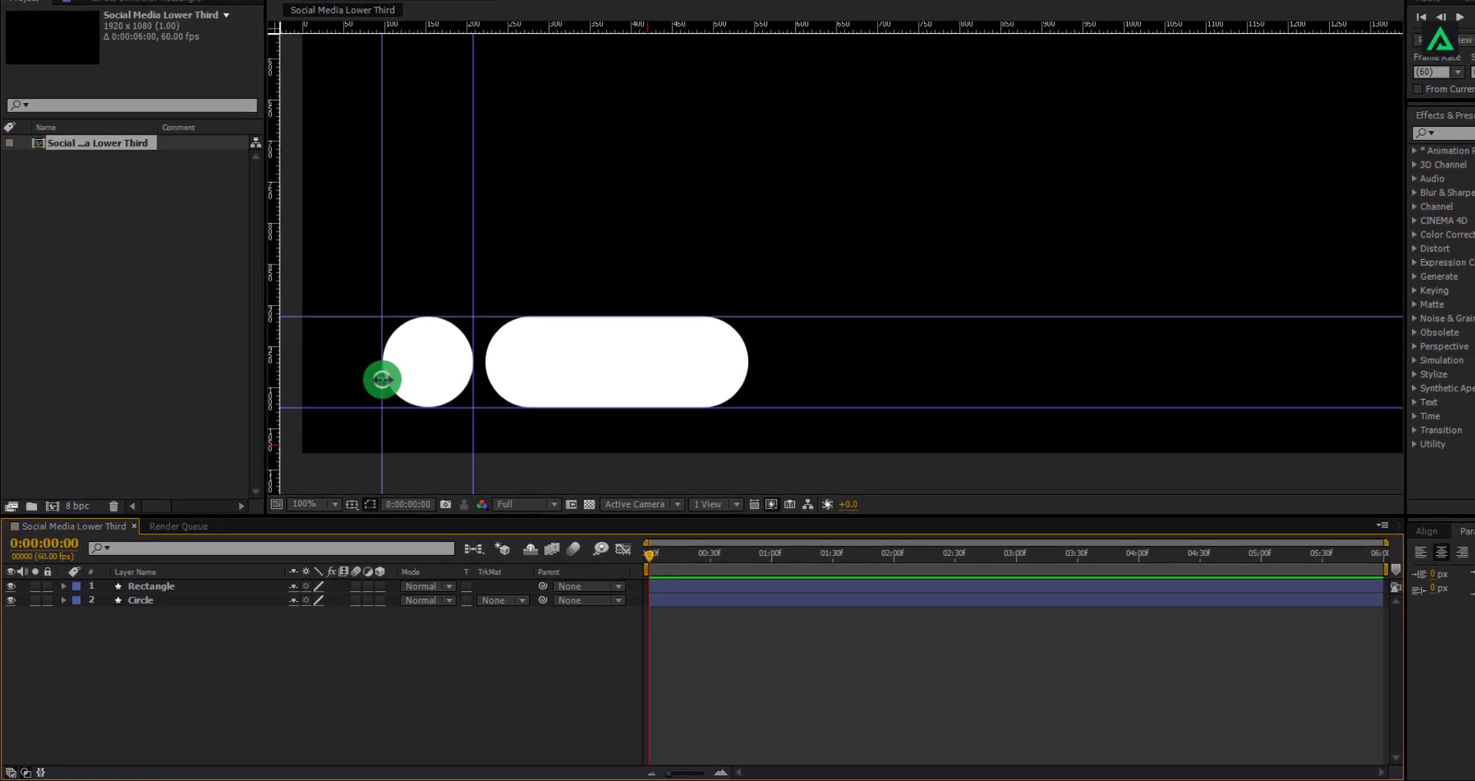
left_click_drag(382, 379, 276, 385)
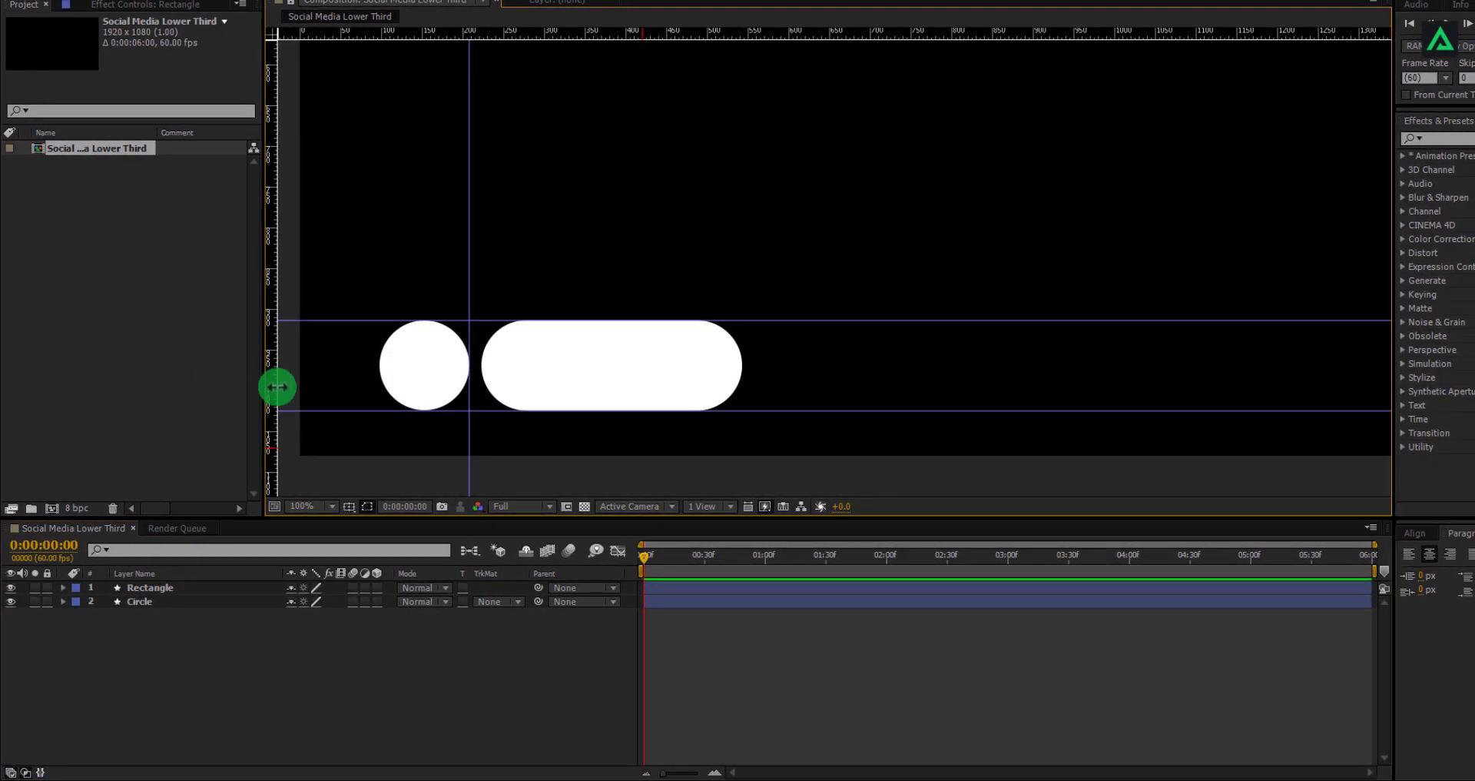
left_click_drag(471, 396, 210, 415)
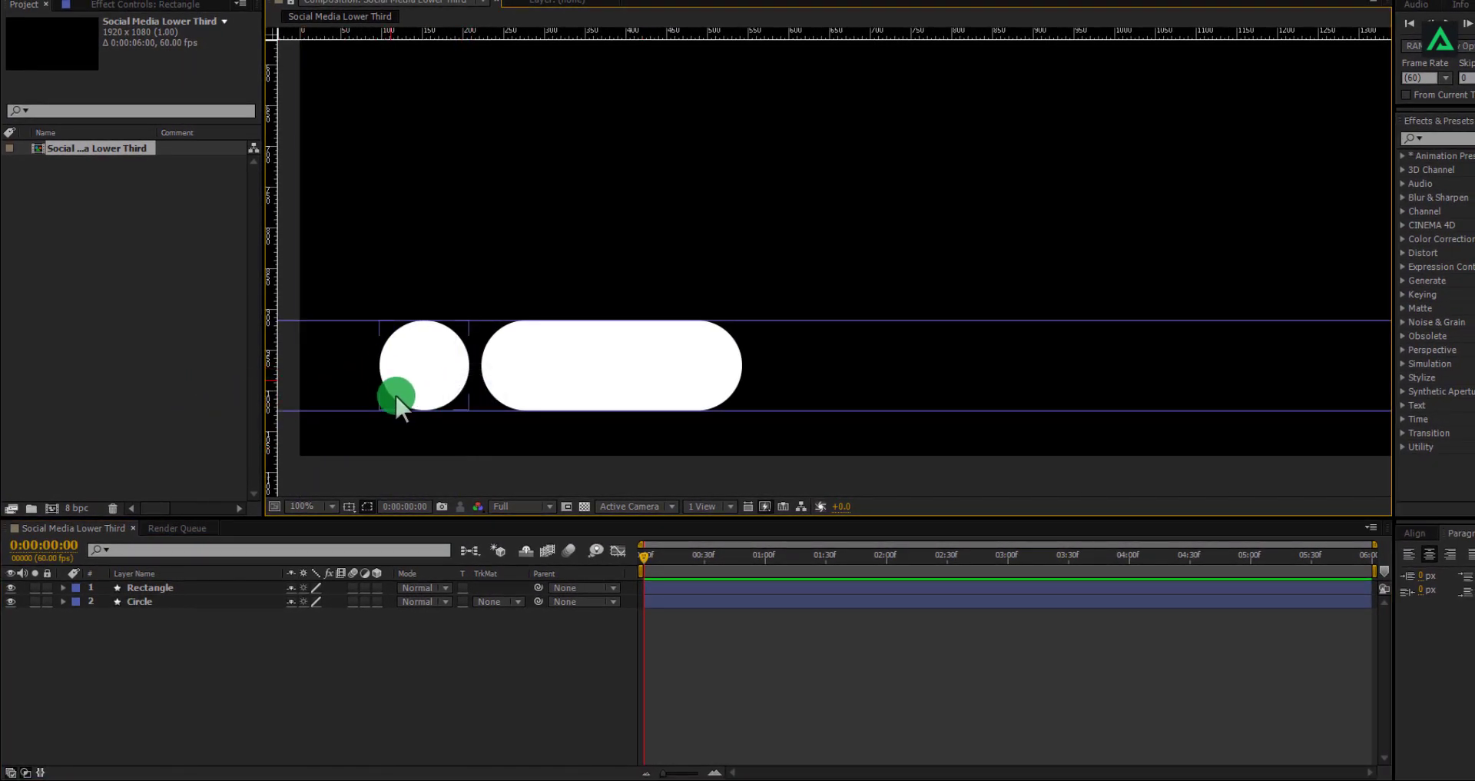
left_click_drag(402, 408, 425, 30)
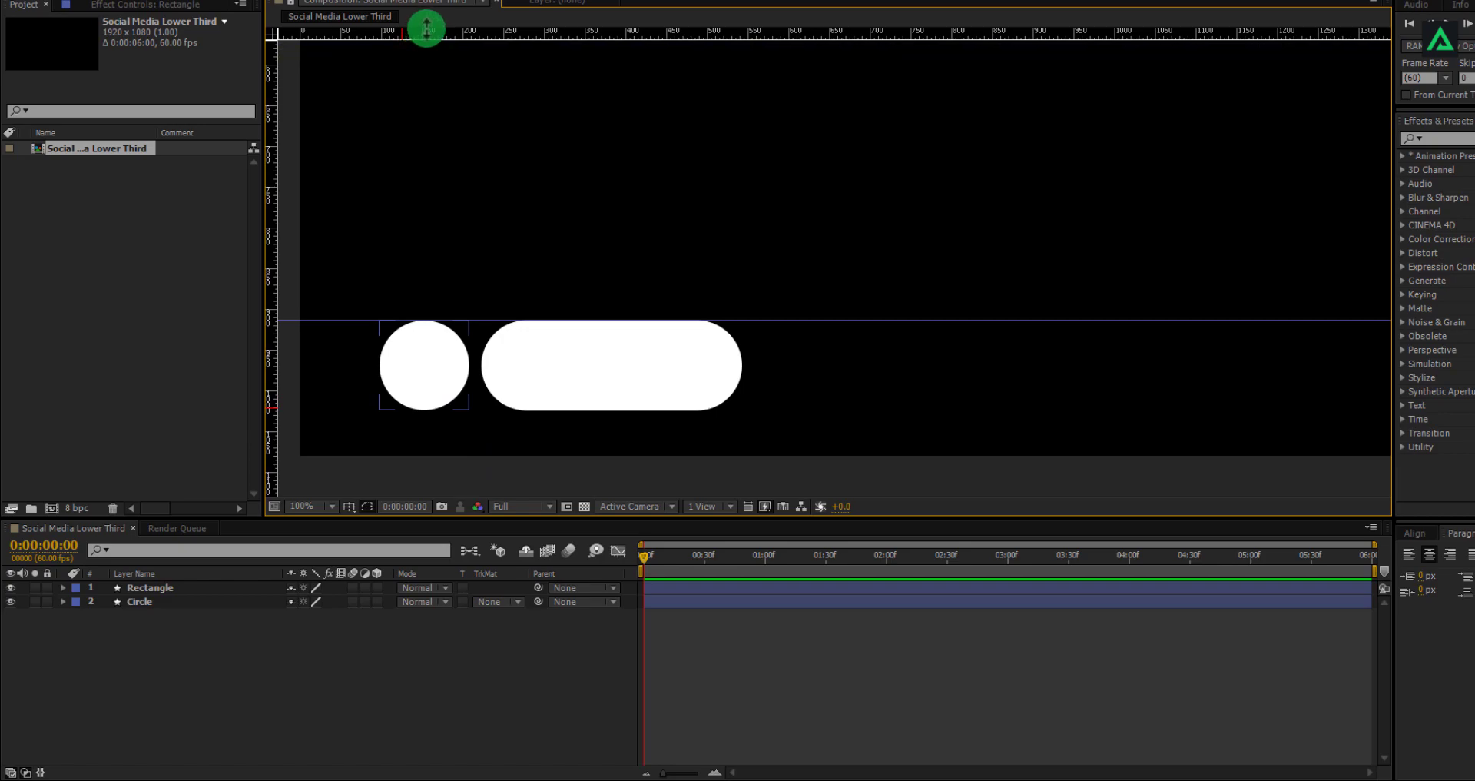
left_click(455, 181)
left_click_drag(467, 320, 470, 28)
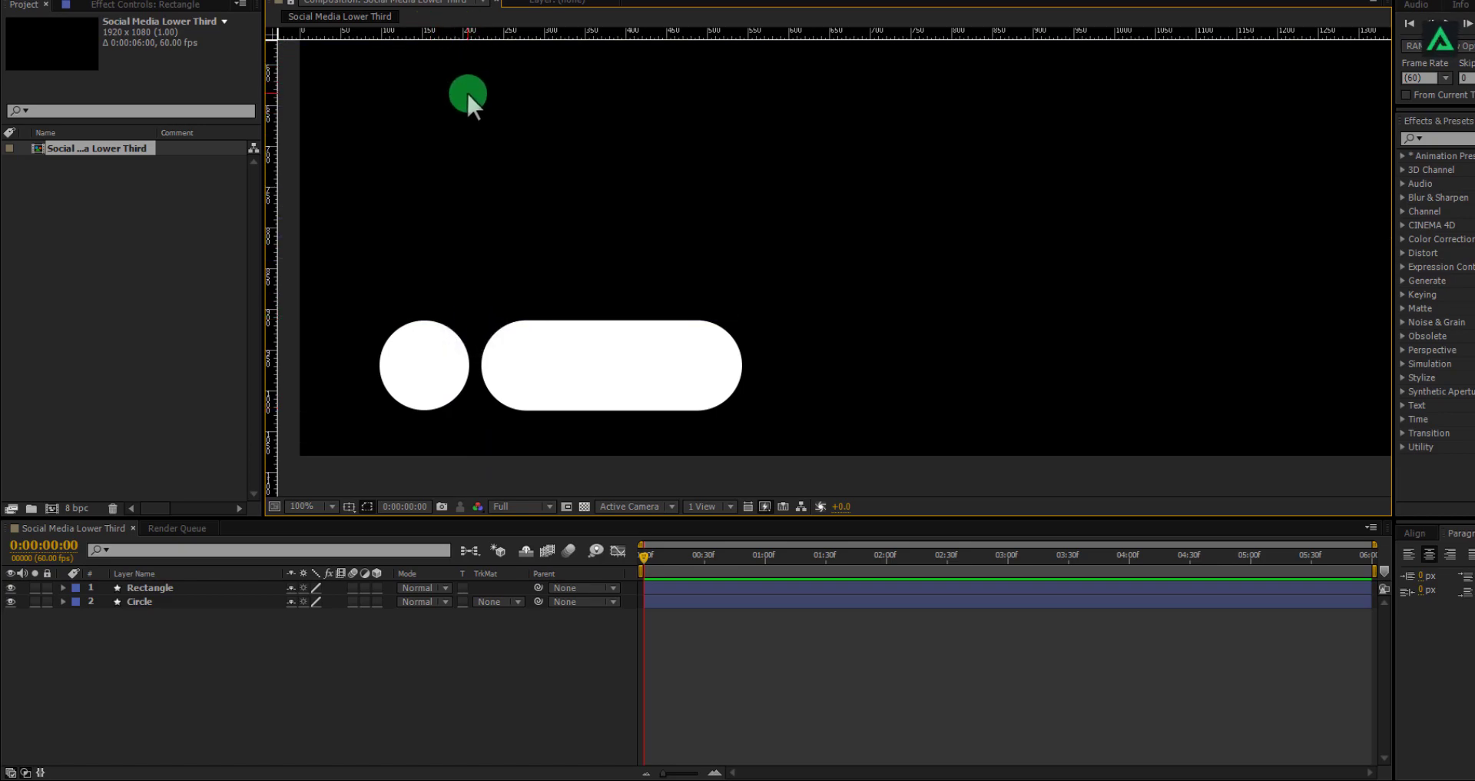
key("ctrl+r")
Duplicate the Rectangle layer and start renaming the copy, deleting the trailing 2
left_click(507, 336)
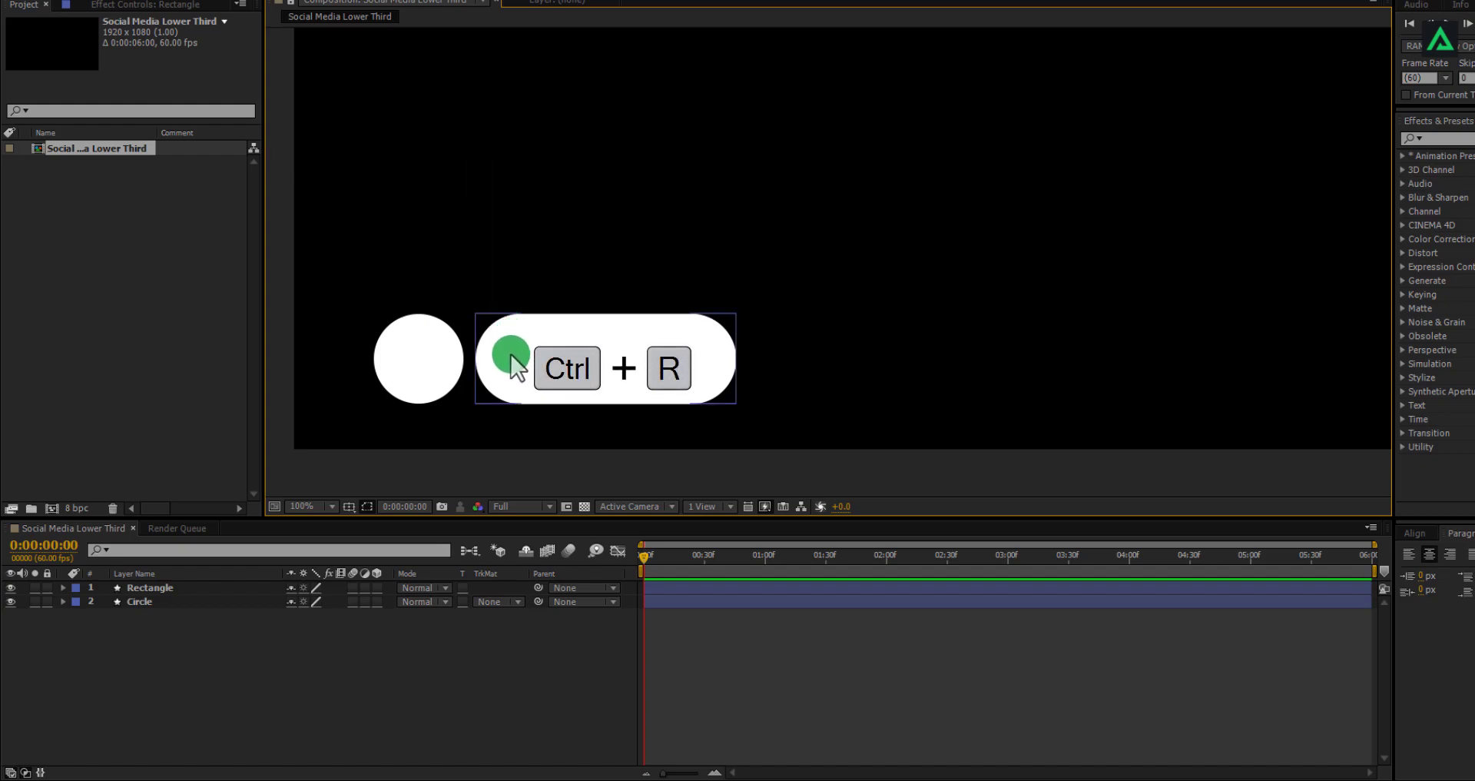
left_click(221, 587)
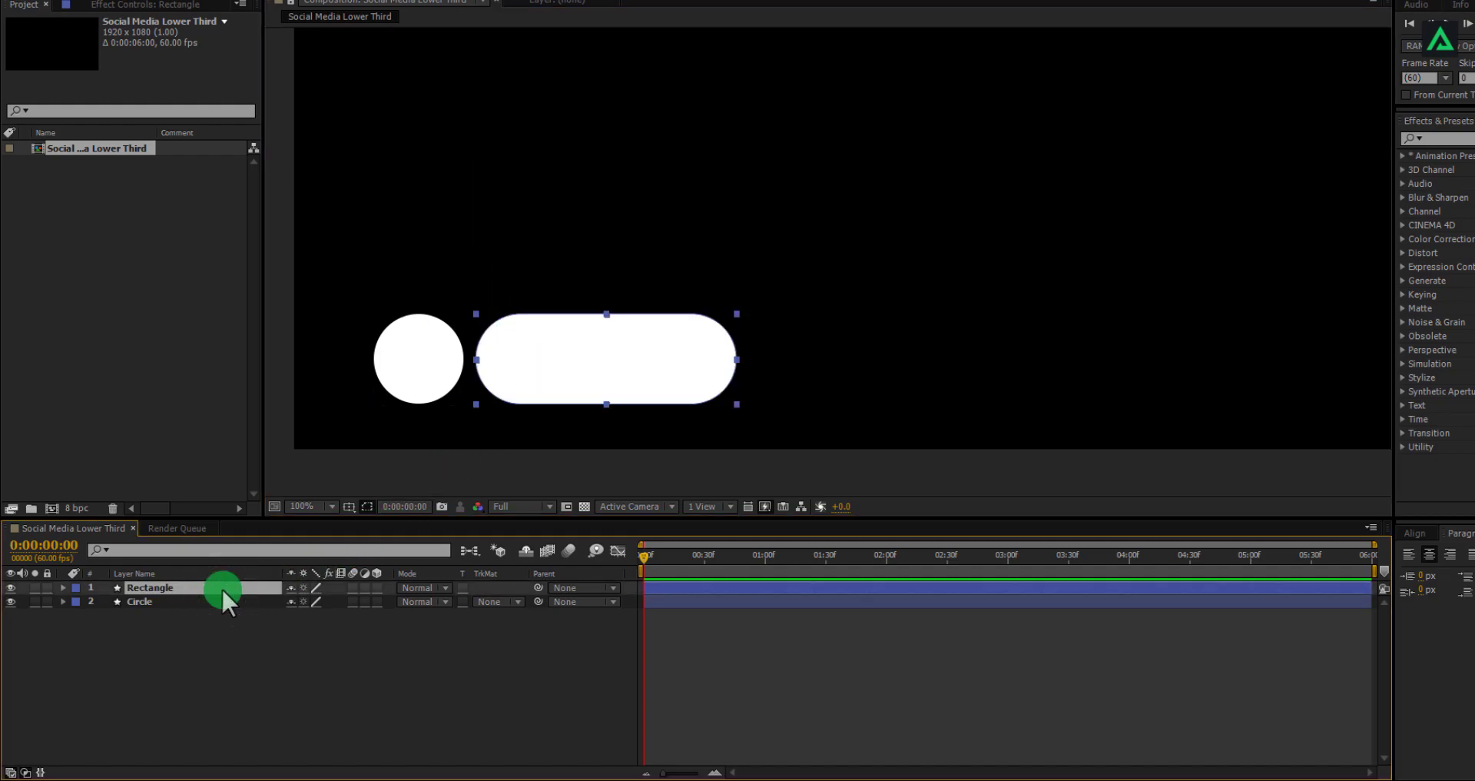
key("ctrl+d")
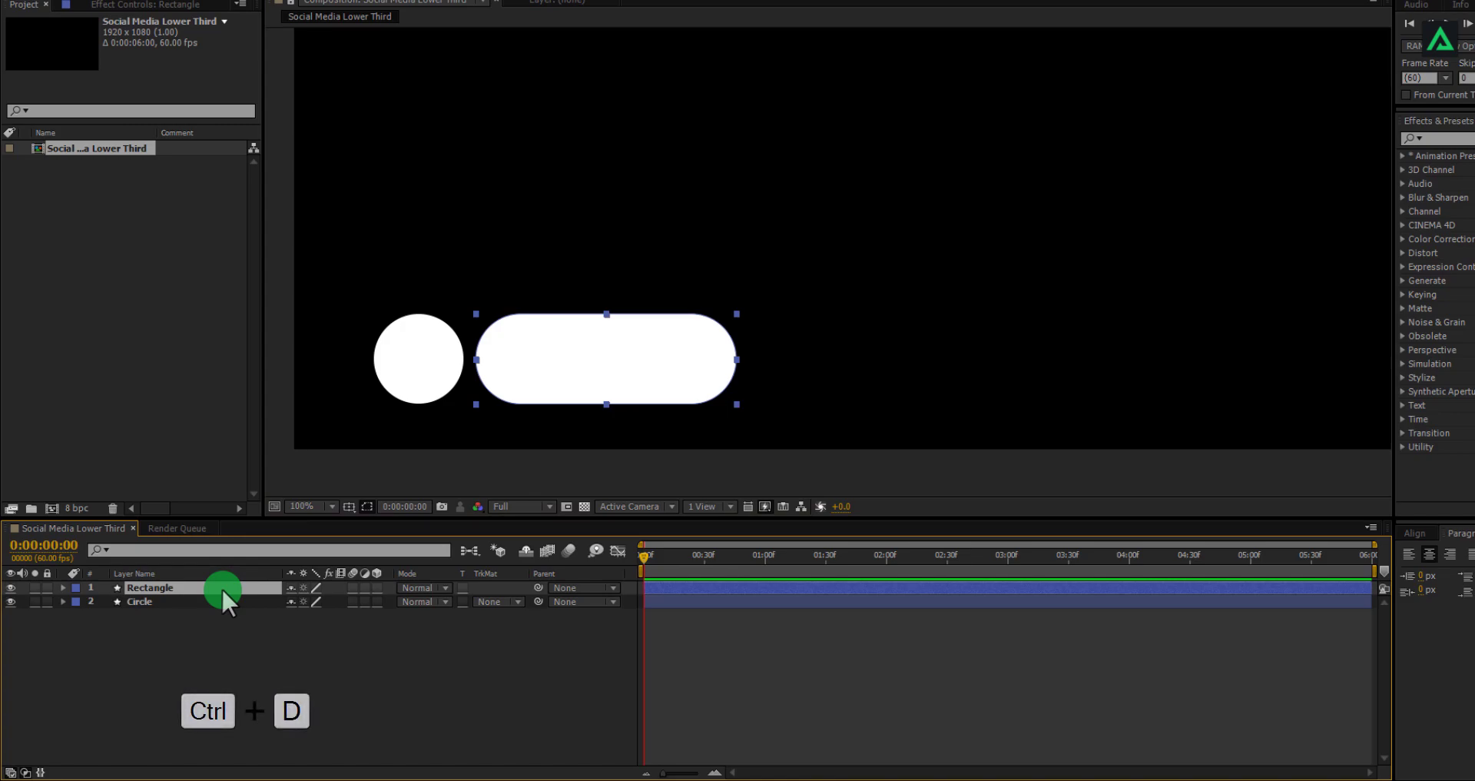
key("ctrl+d")
key("Return")
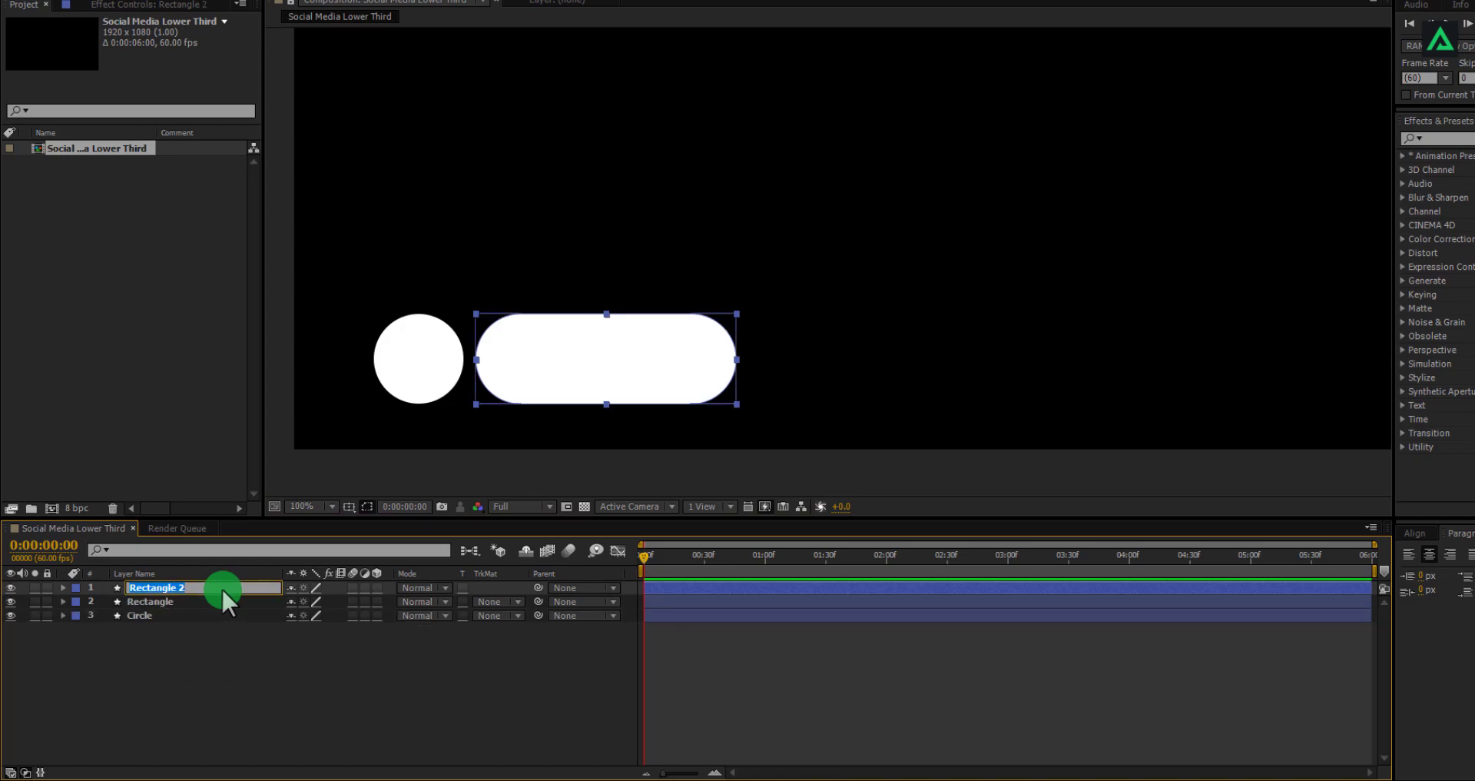
key("End")
key("BackSpace")
key("BackSpace")
Name the copy 'Rectangle Matte' and give it a red FC3939 fill
type("Matte")
key("Return")
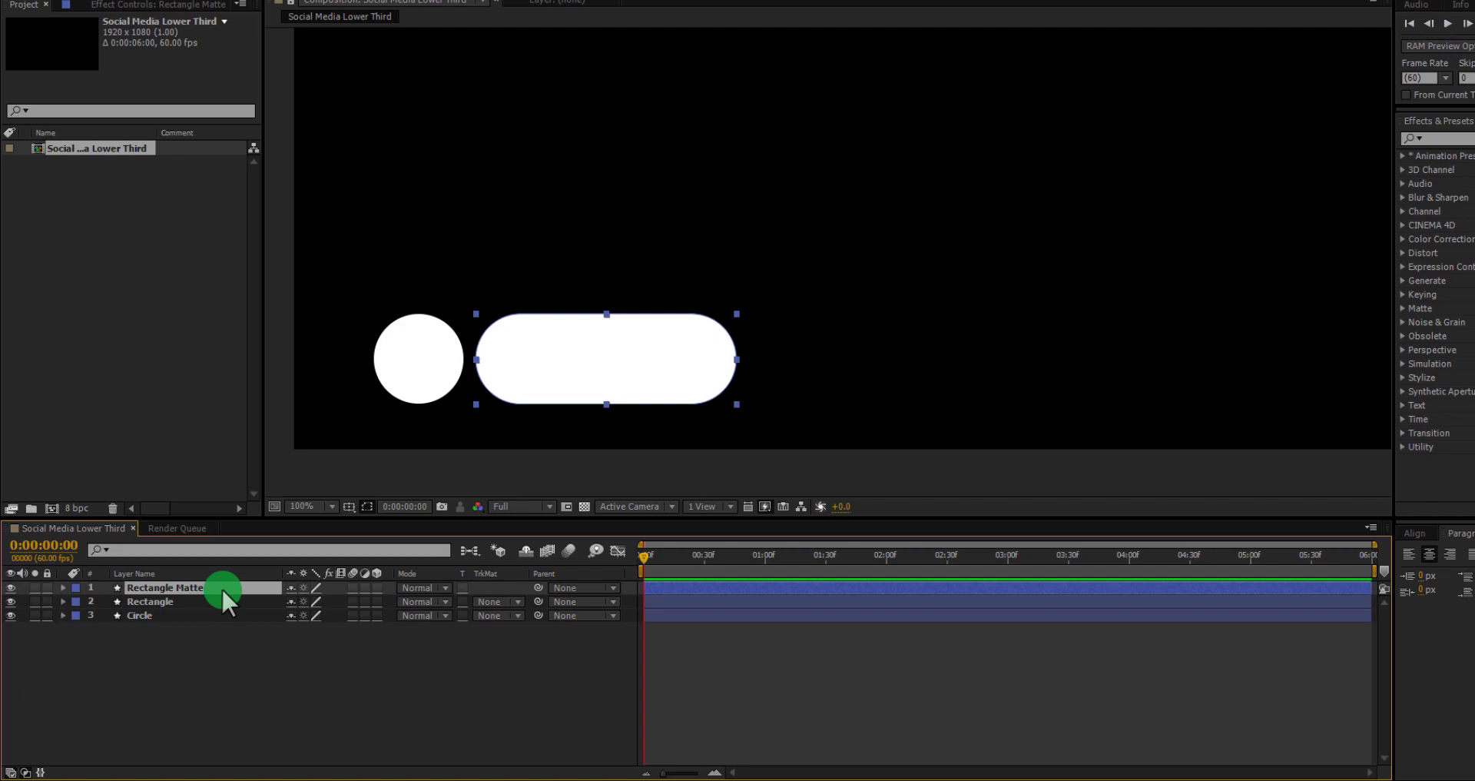
left_click(554, 5)
left_click(393, 290)
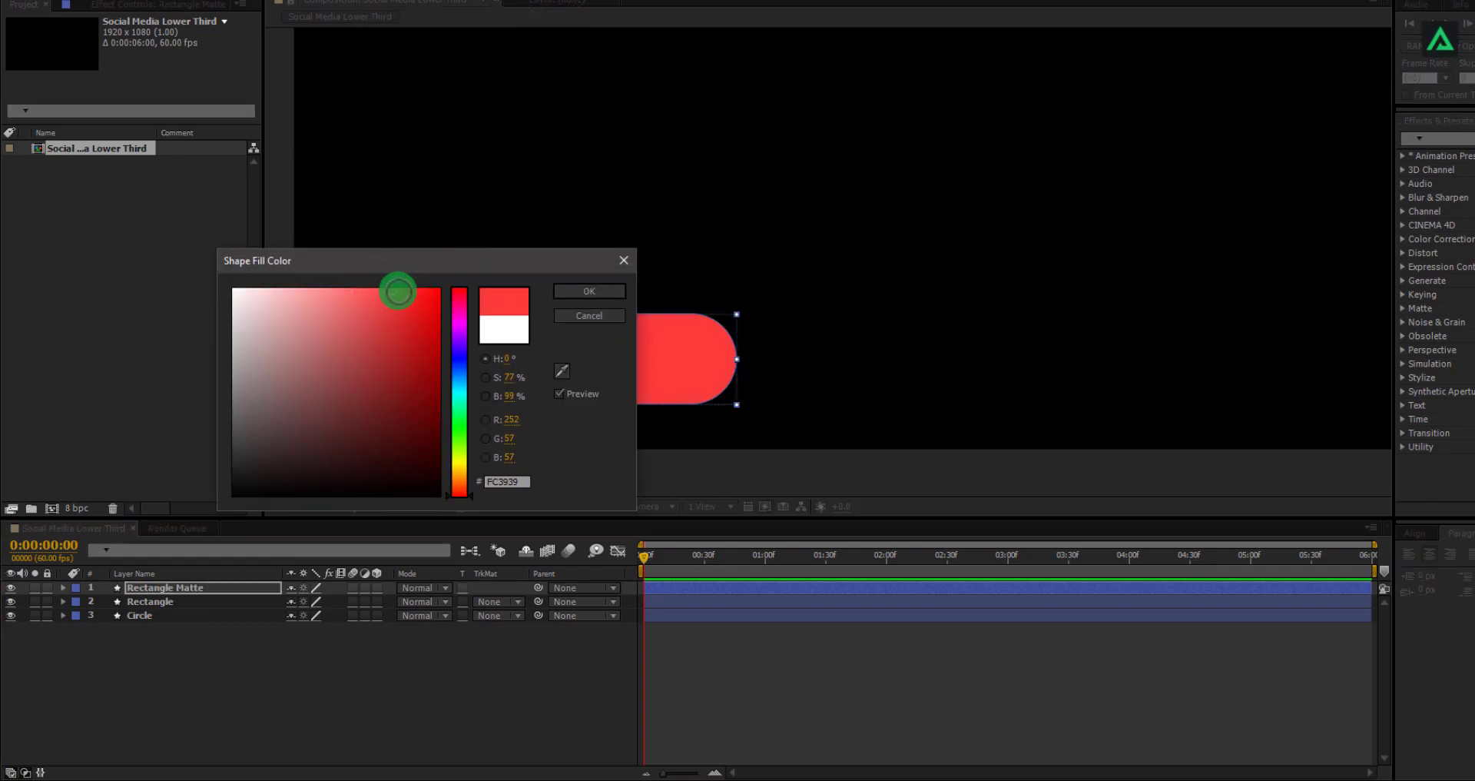
left_click(566, 291)
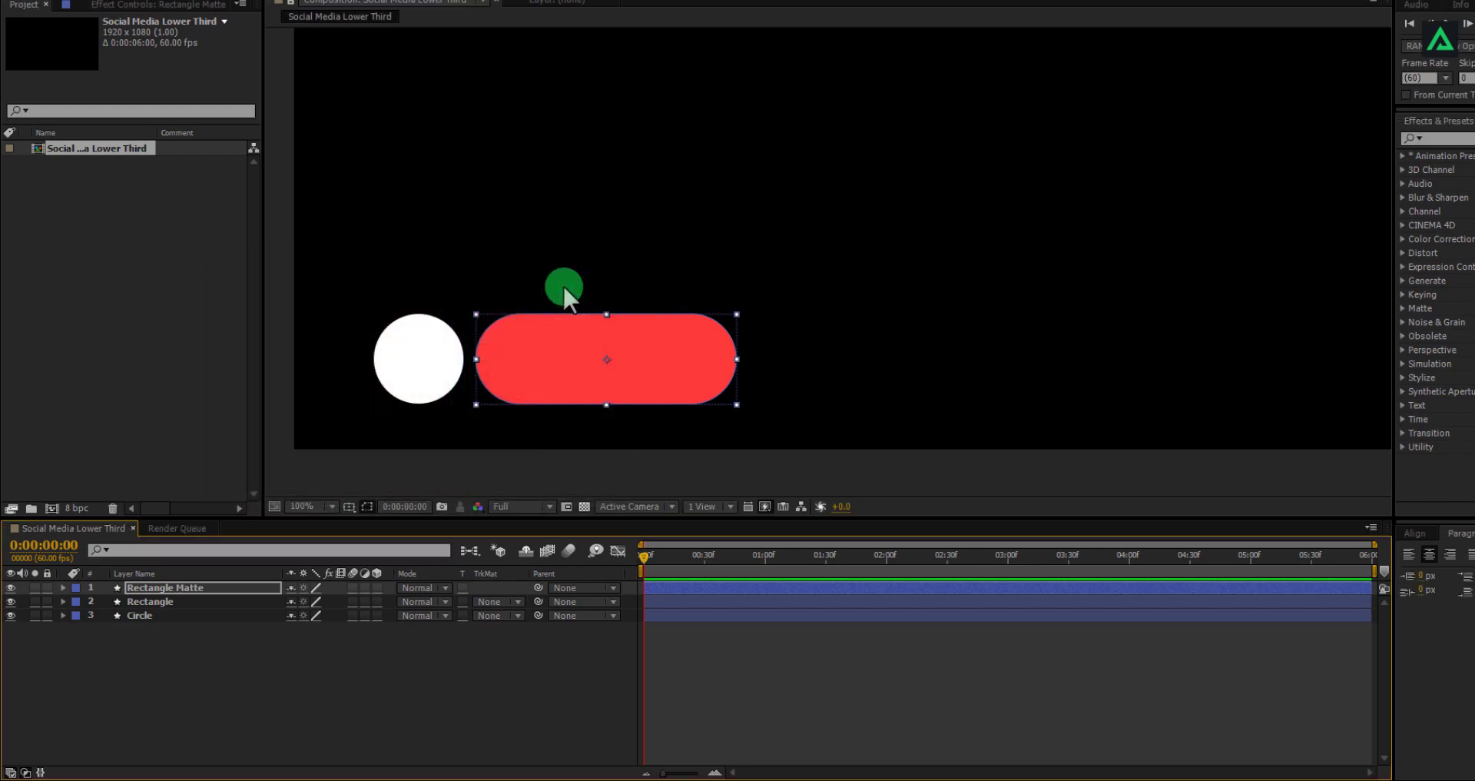
Hide the Rectangle Matte layer and select the Circle layer
left_click(11, 588)
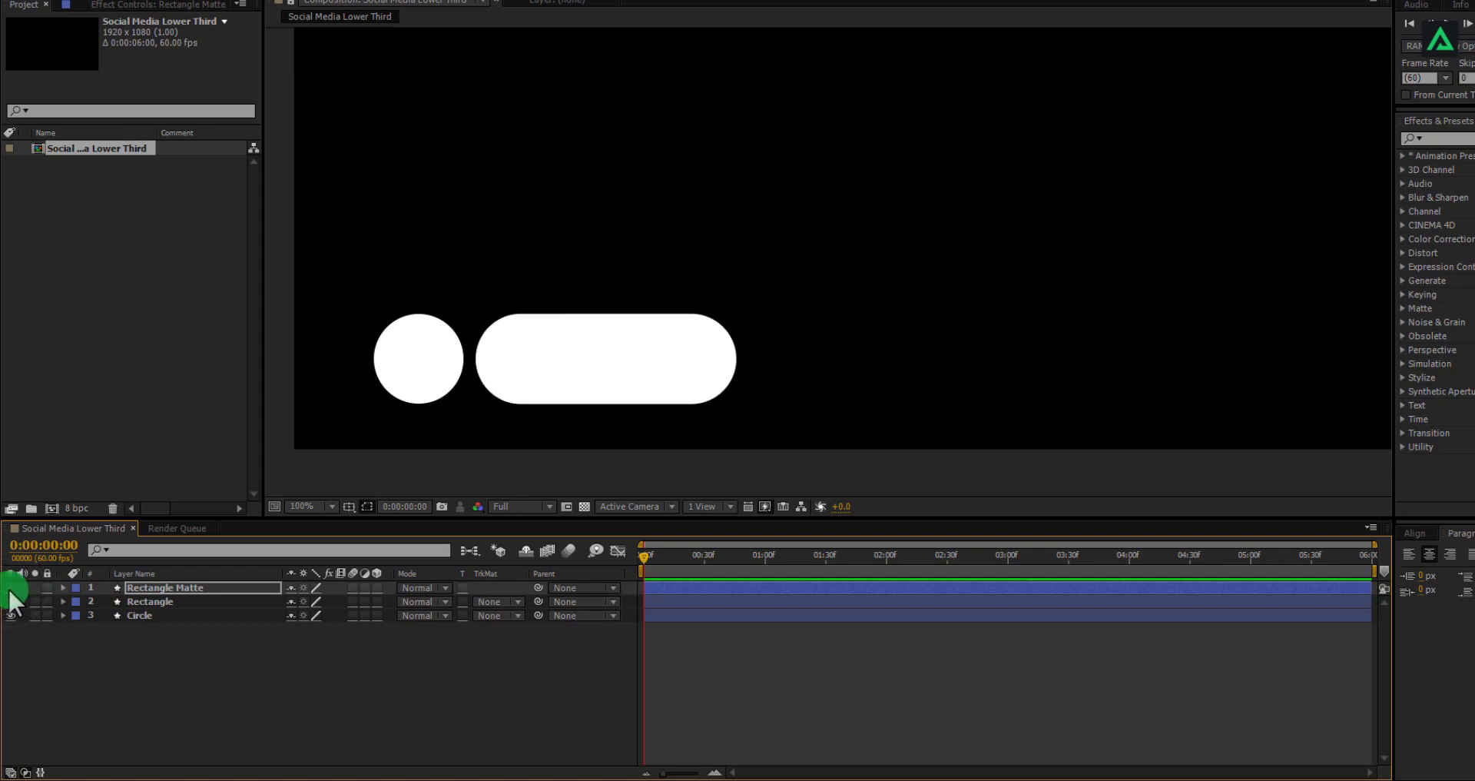
left_click(32, 601)
left_click(149, 615)
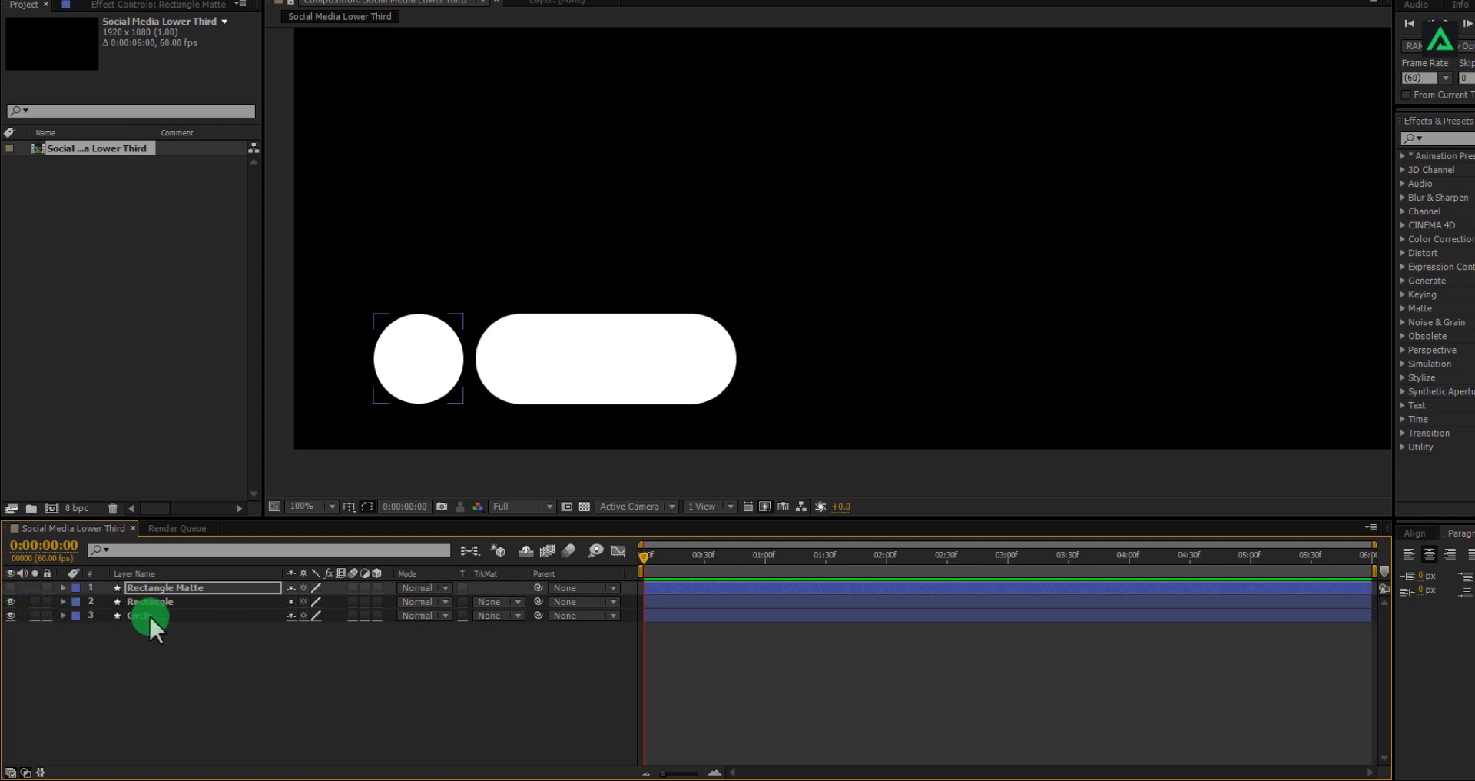
Type 'FOLLOW US' inside the pill and shift it right toward the pill's upper left
left_click(241, 626)
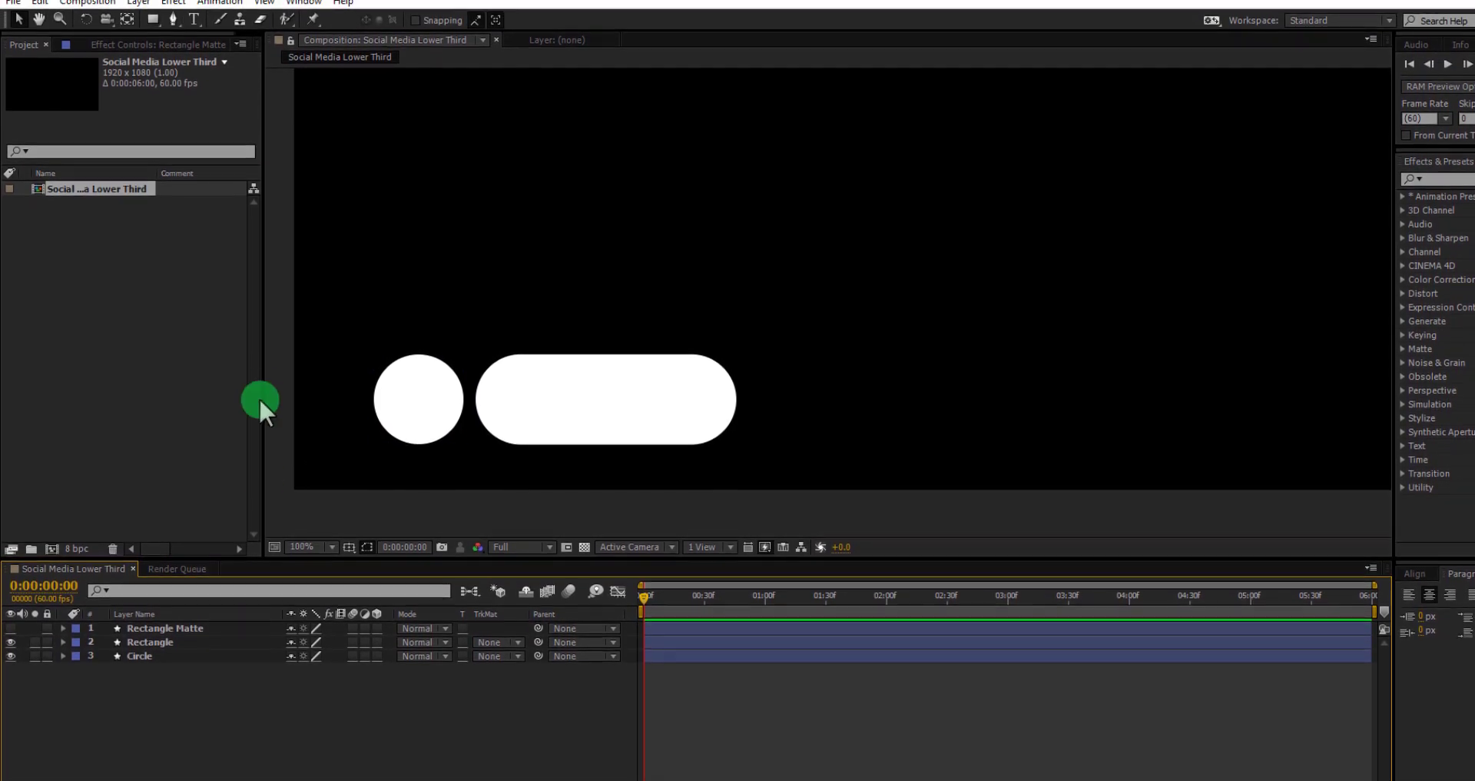
left_click(192, 27)
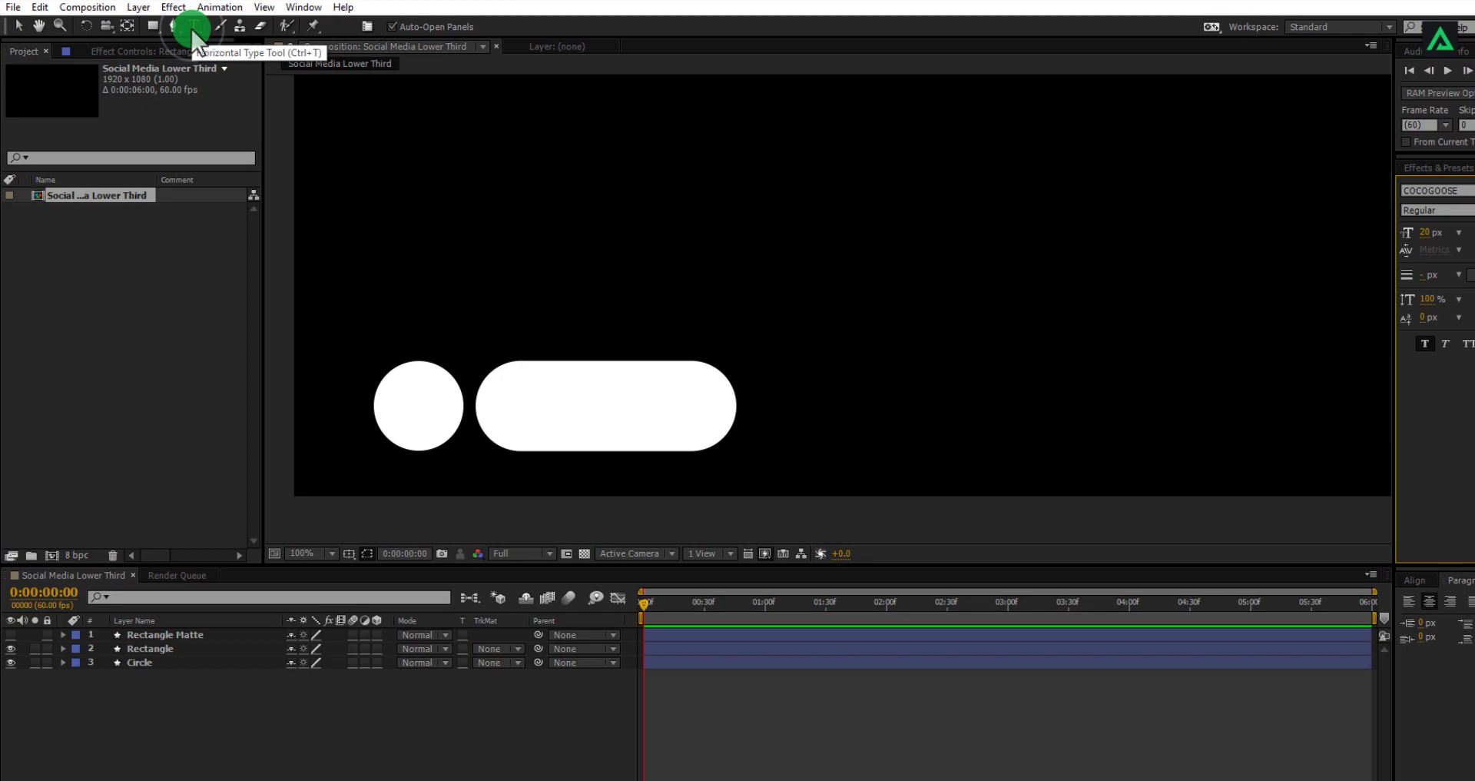
left_click(515, 398)
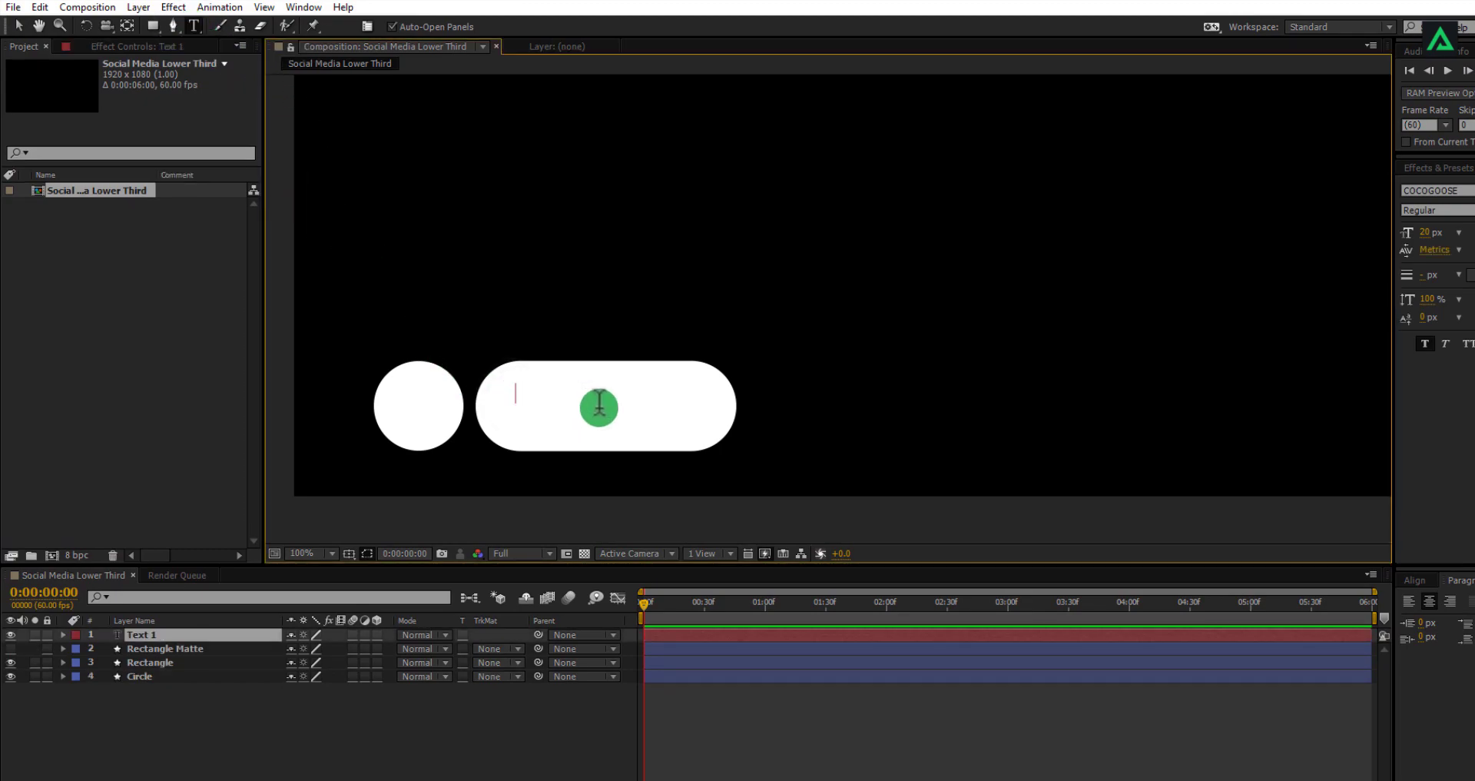
type("FOLLOW US")
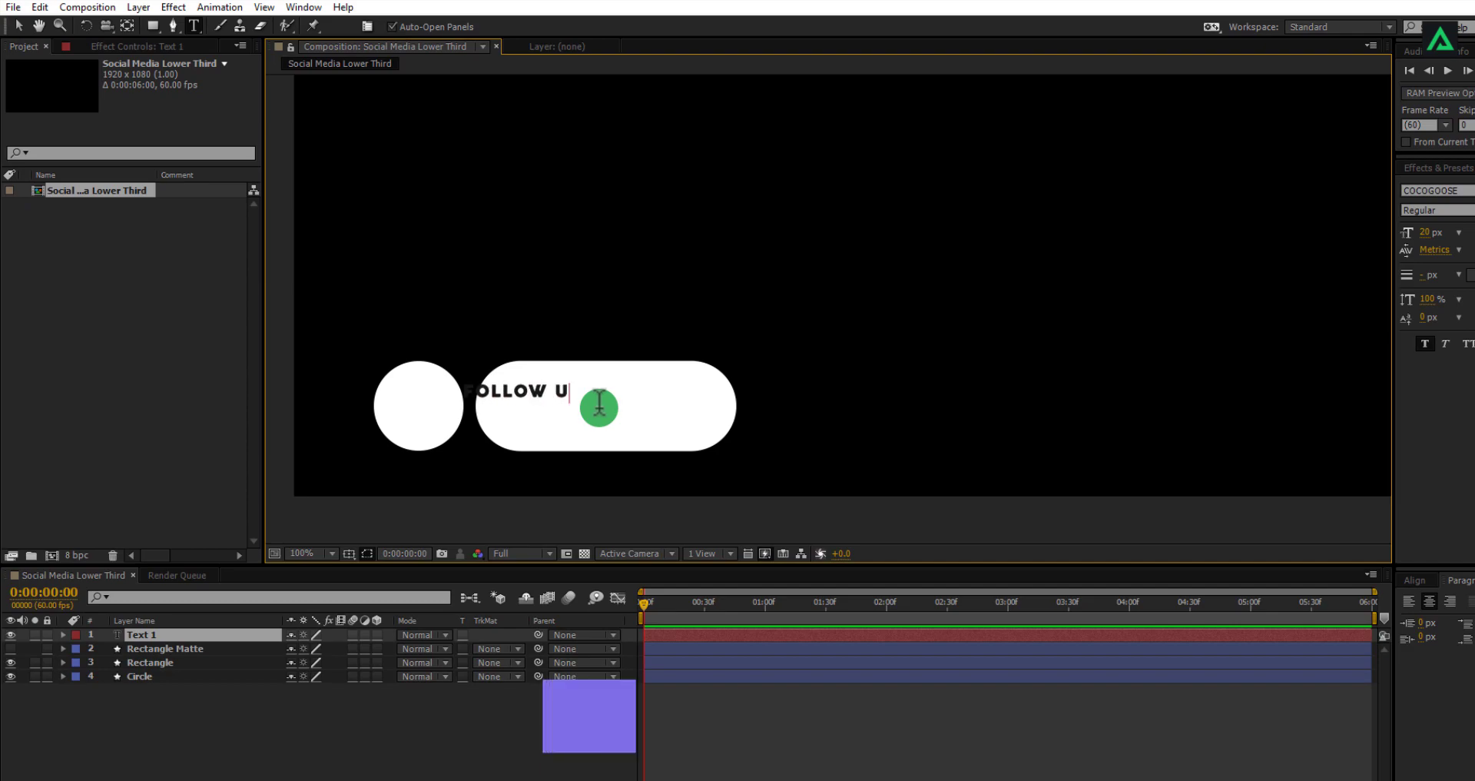
left_click(494, 712)
key("v")
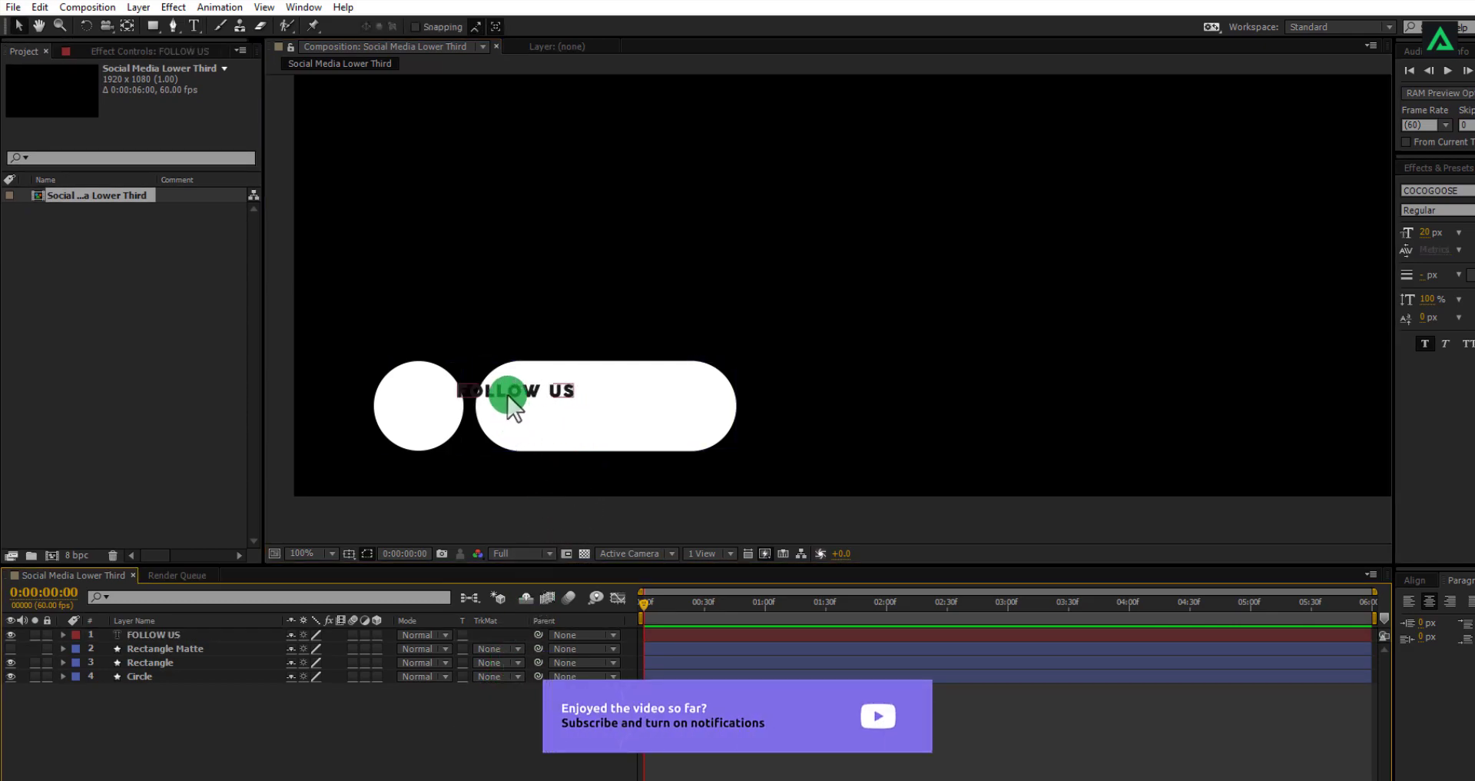
left_click_drag(514, 407, 554, 389)
left_click(194, 649)
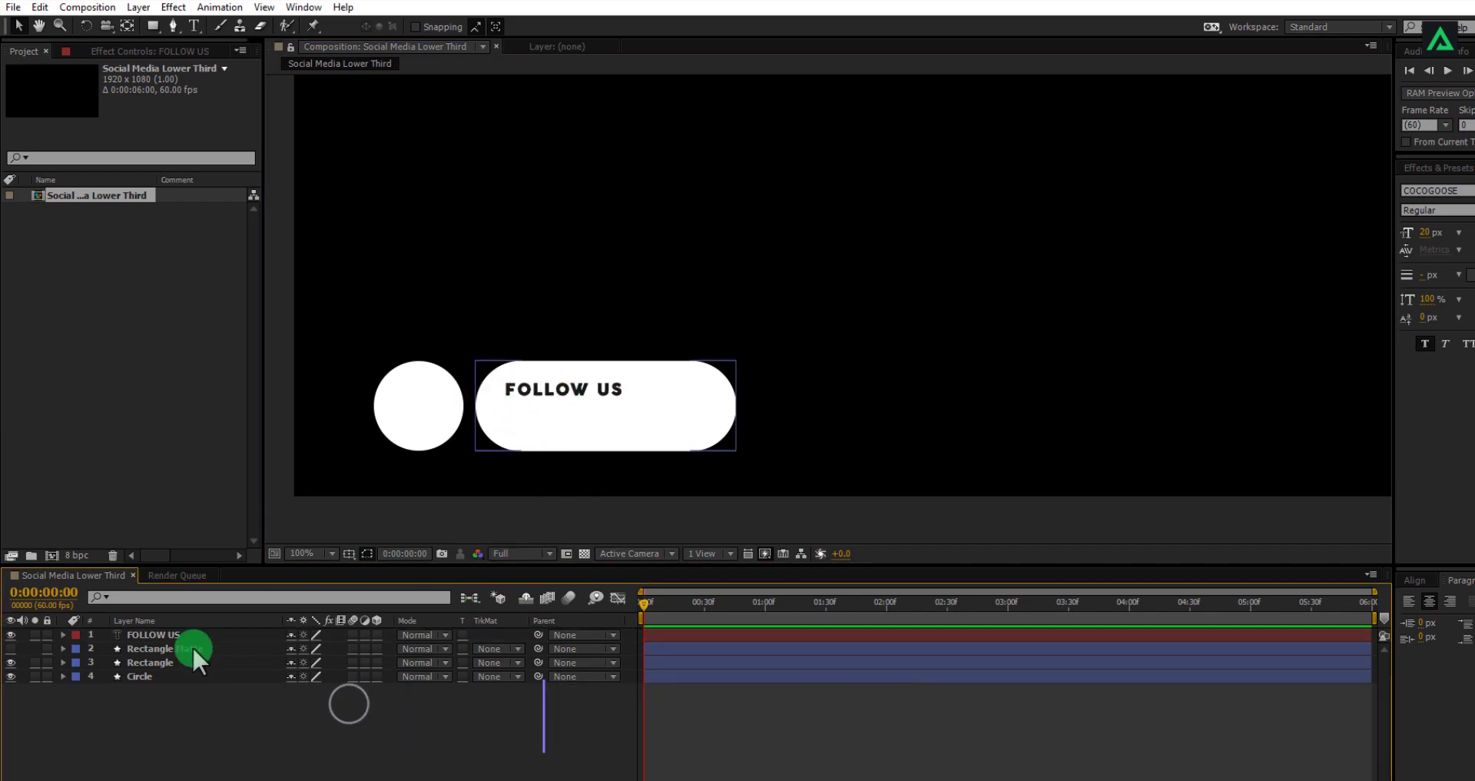
Add a second text line reading 'USERNAME' under FOLLOW US, sized 34 px
left_click(196, 26)
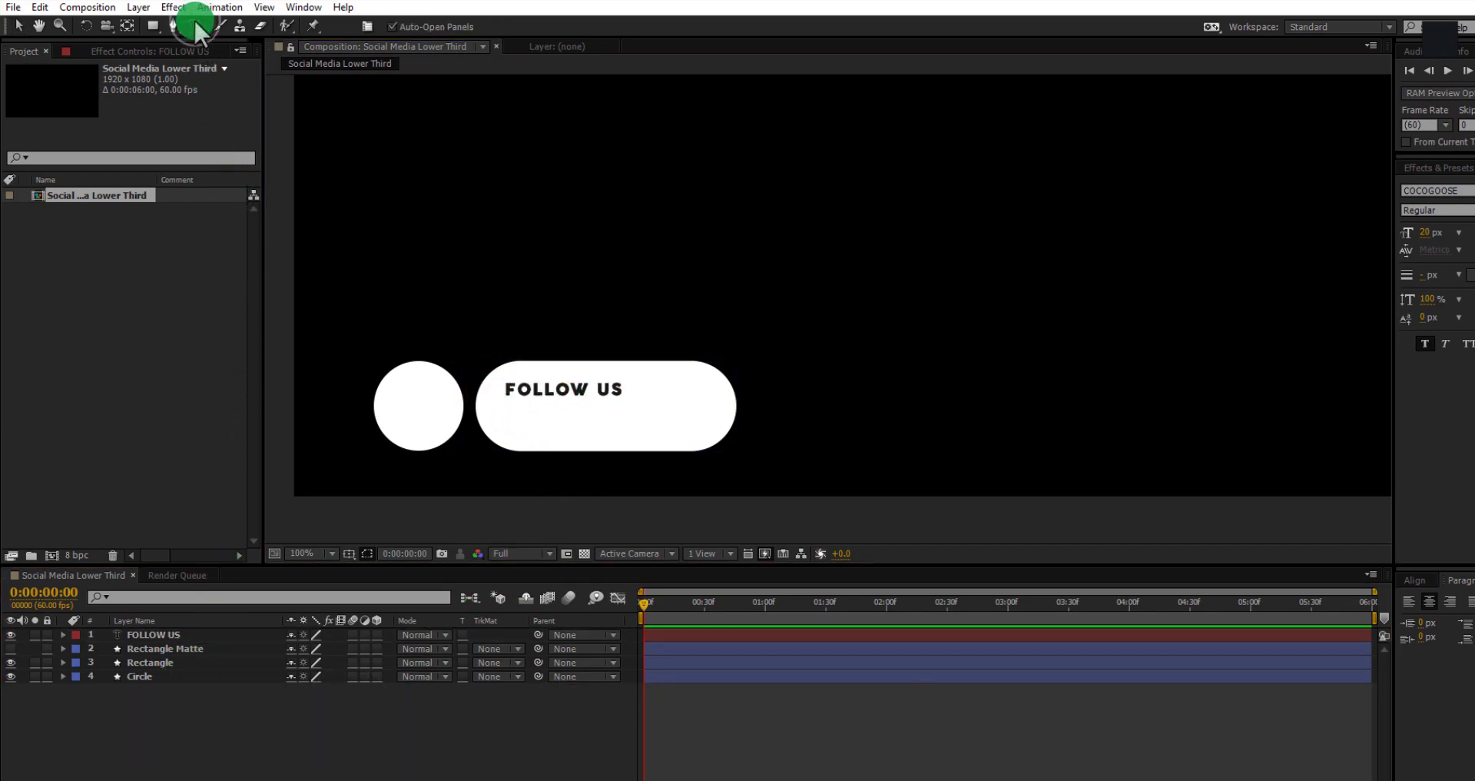
left_click(521, 424)
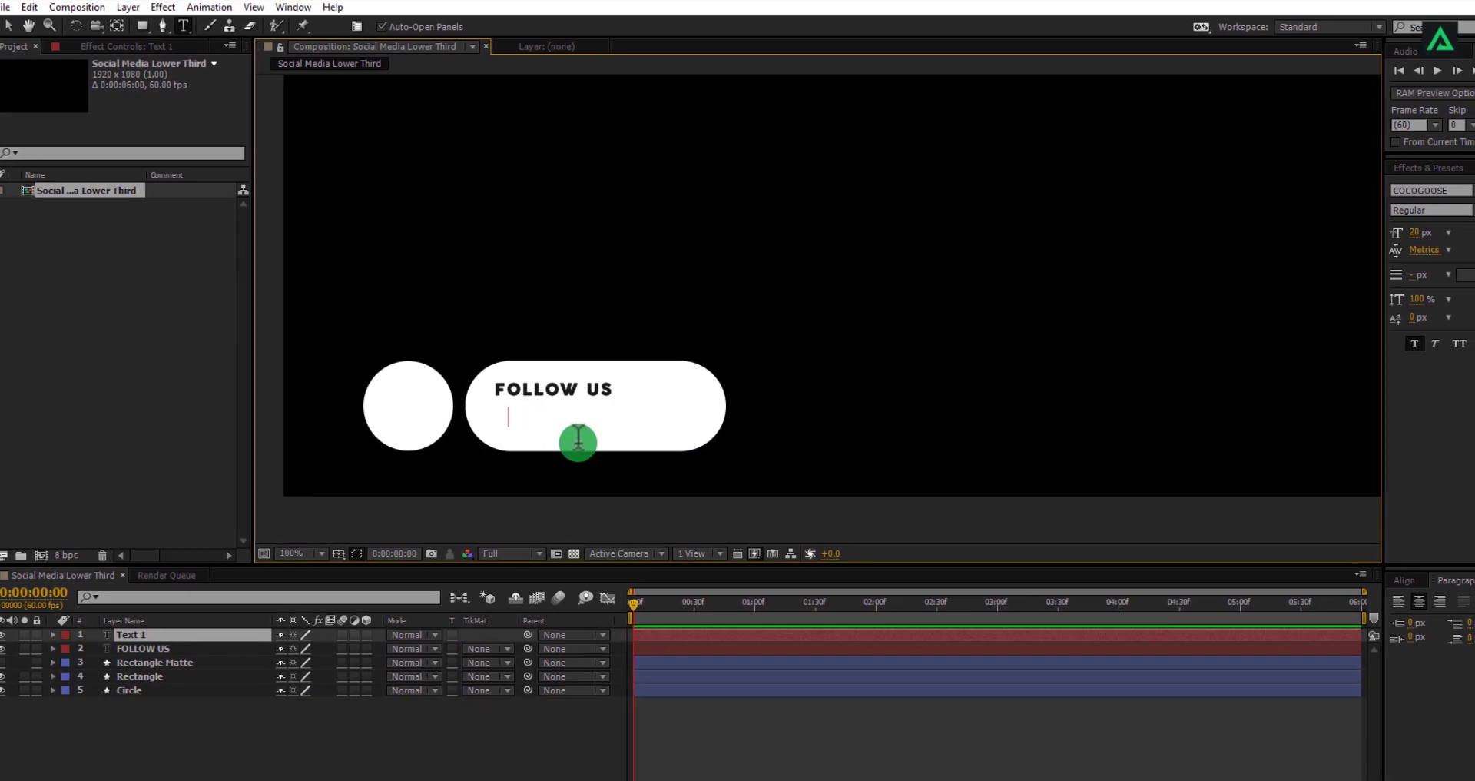
type("YOUR TEXT")
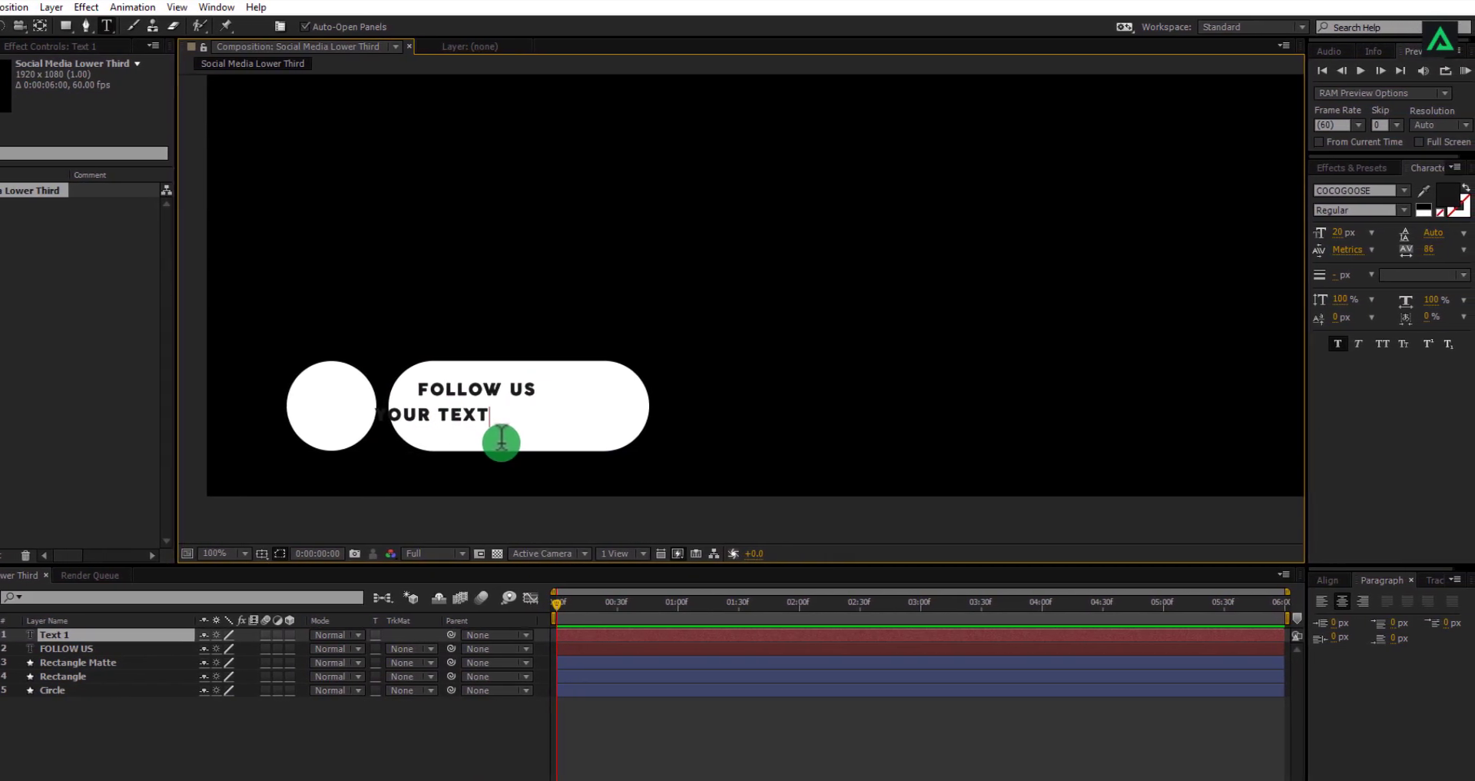
key("BackSpace")
key("BackSpace")
key("BackSpace")
key("BackSpace")
key("BackSpace")
key("BackSpace")
key("BackSpace")
key("BackSpace")
key("BackSpace")
type("USERNAME")
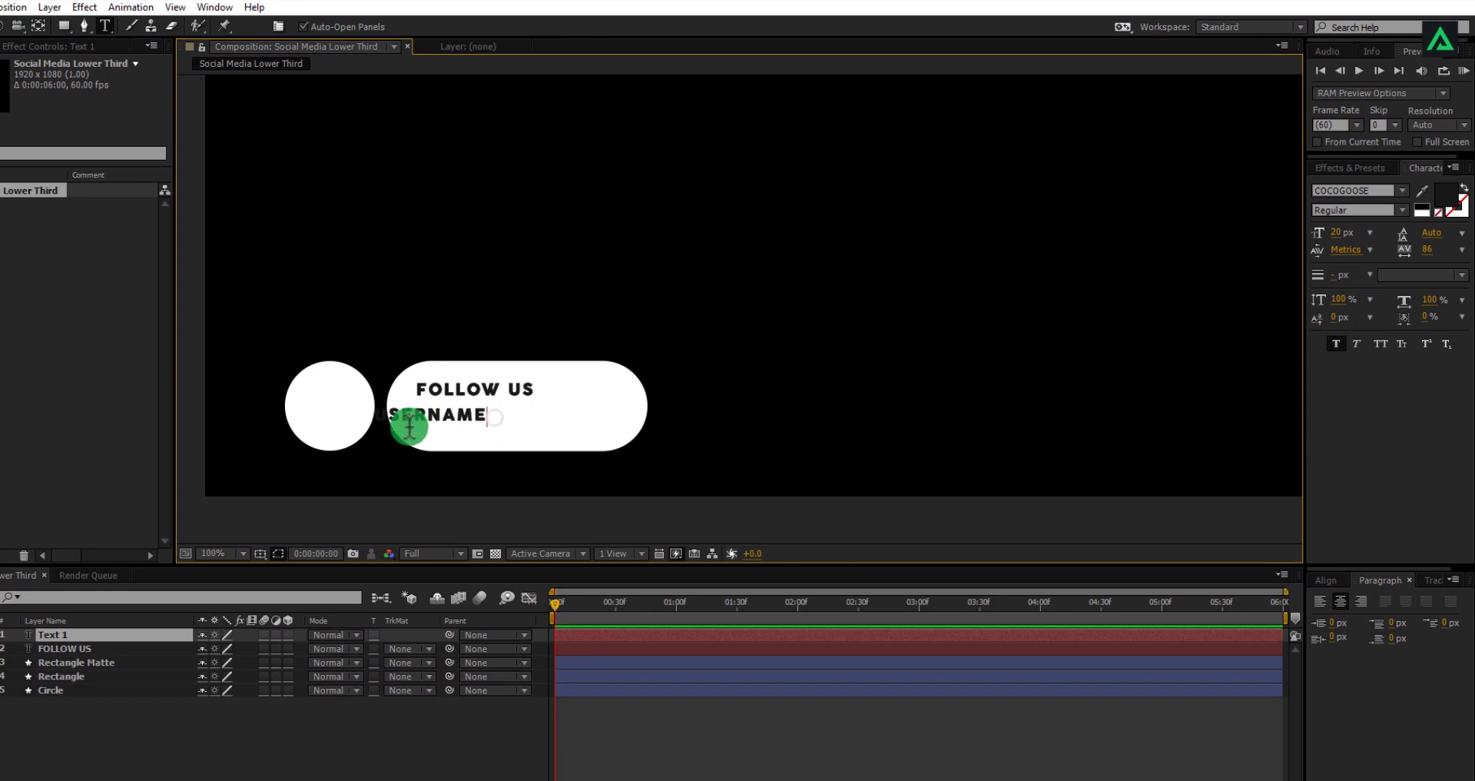
double_click(405, 422)
left_click_drag(1346, 234, 1375, 234)
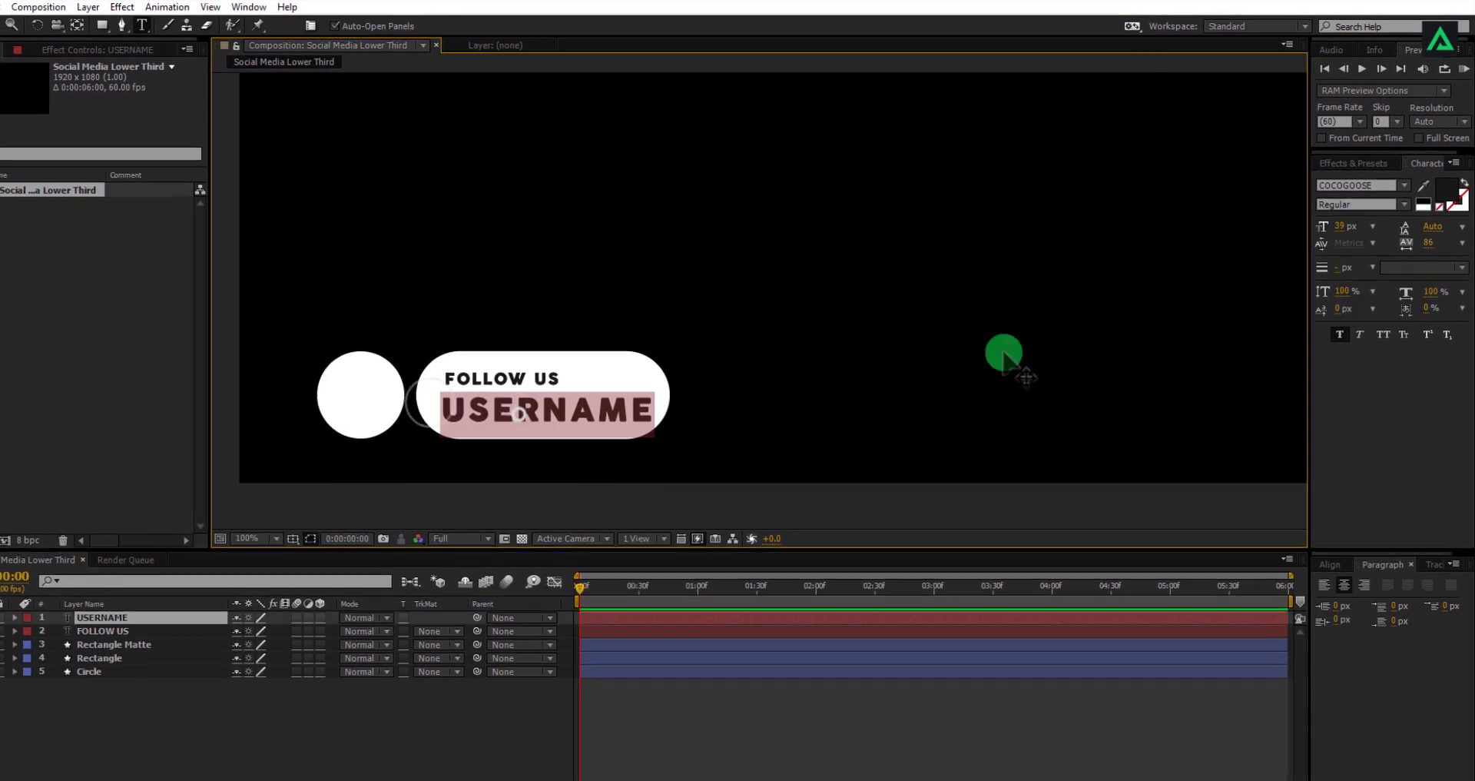
left_click(475, 431)
left_click(494, 705)
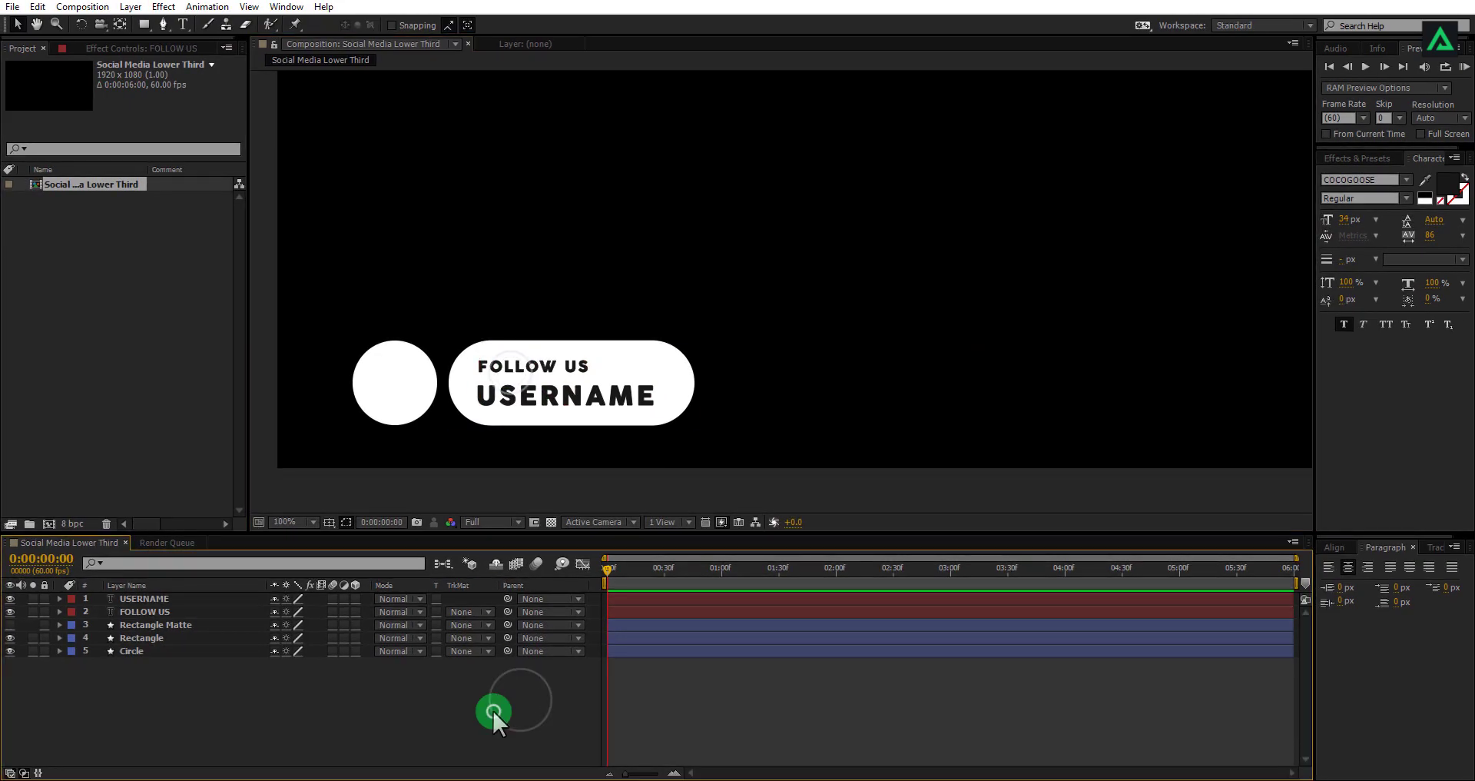
left_click(436, 684)
left_click(562, 369)
left_click(620, 494)
left_click(530, 402)
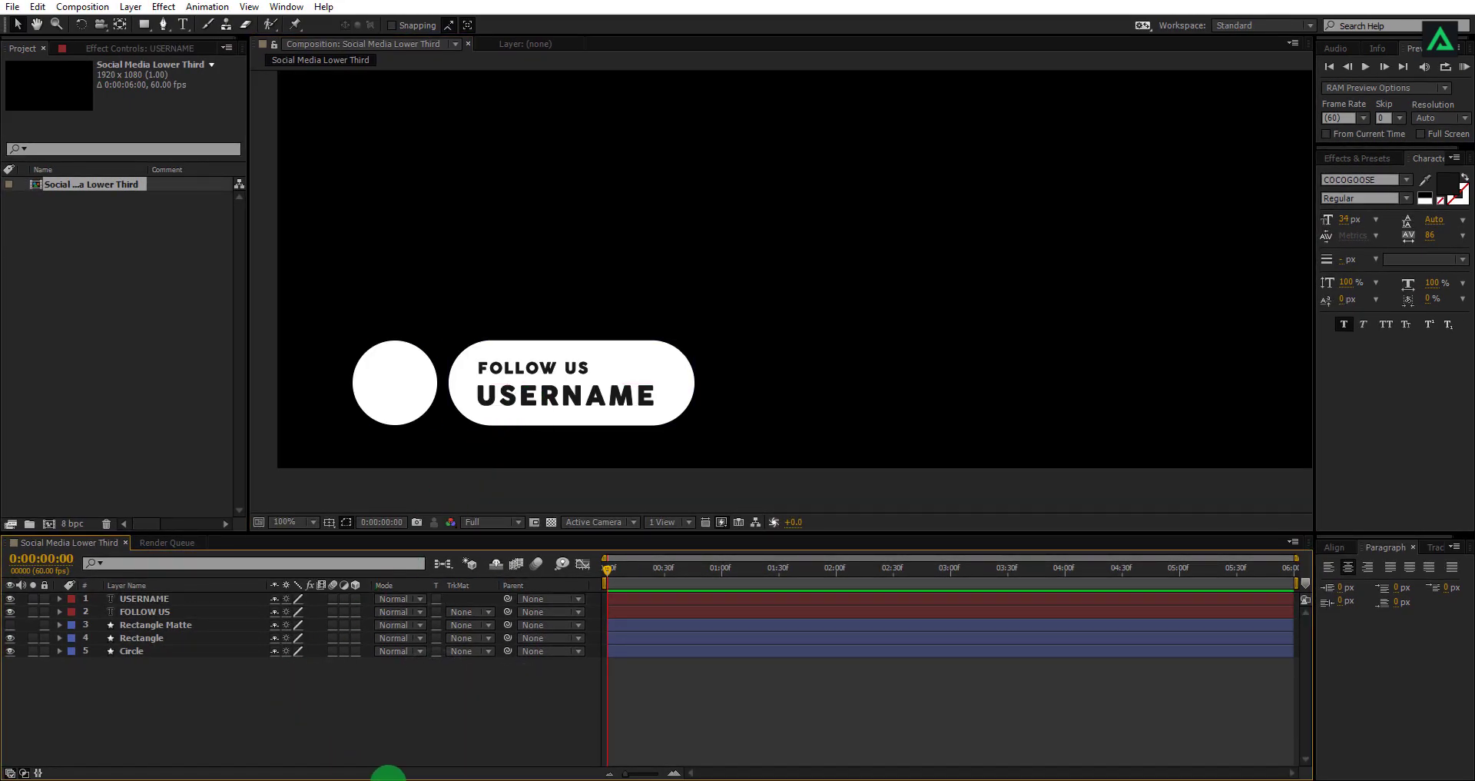
Drag Instgram.png from File Explorer into the Project panel
left_click(395, 775)
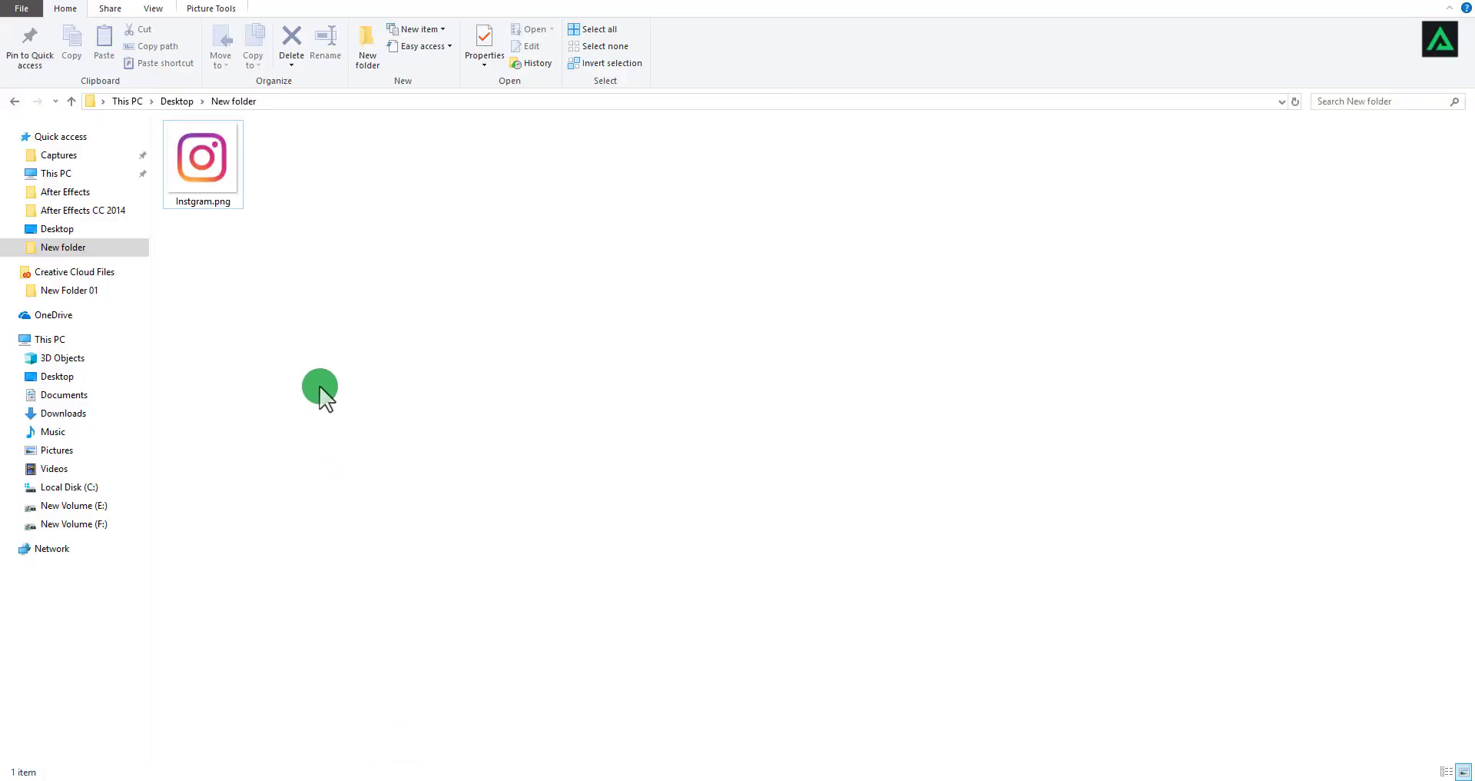
left_click(190, 164)
left_click_drag(191, 164, 113, 319)
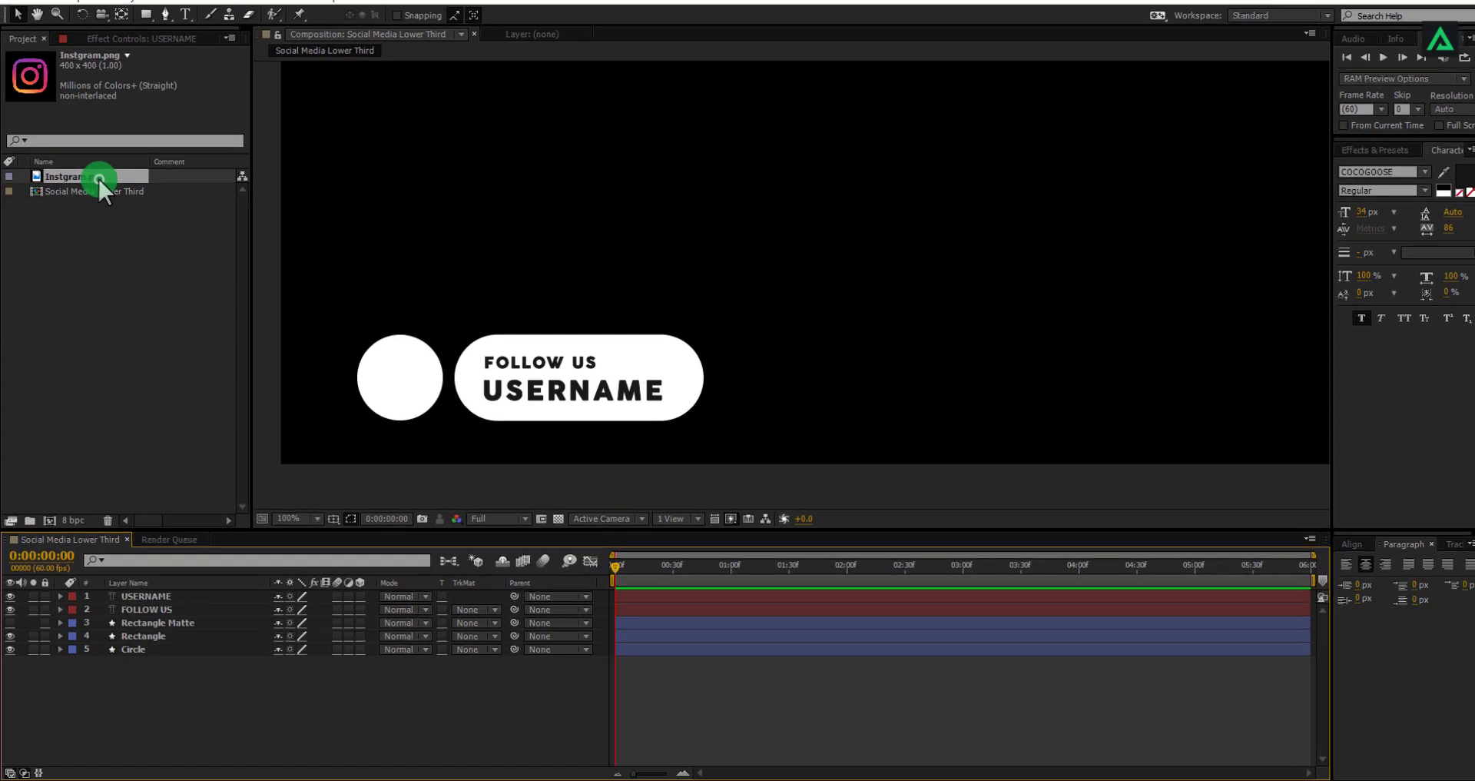
Add Instgram.png to the timeline, set its Scale to 24% and place it on the white circle
left_click_drag(186, 529, 192, 578)
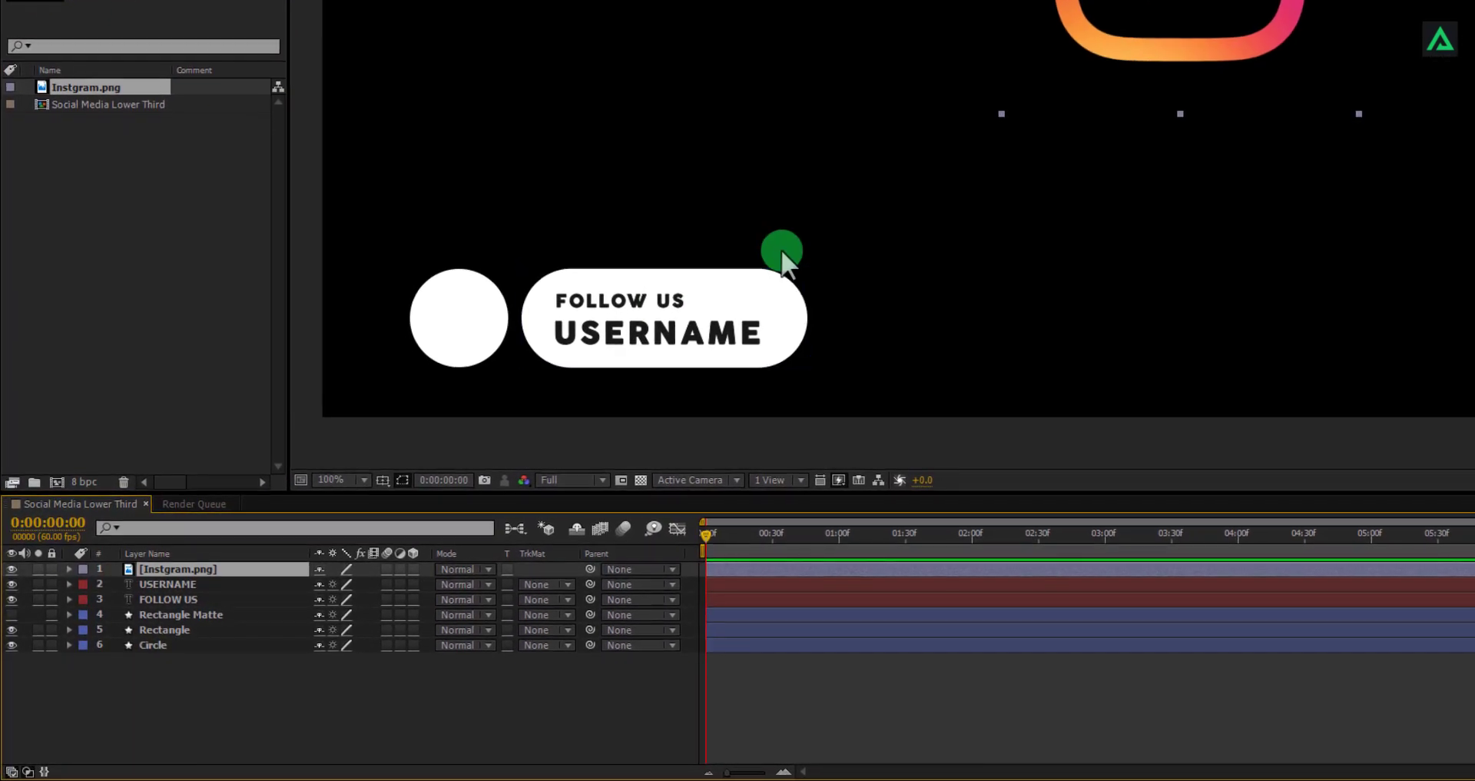
key("comma")
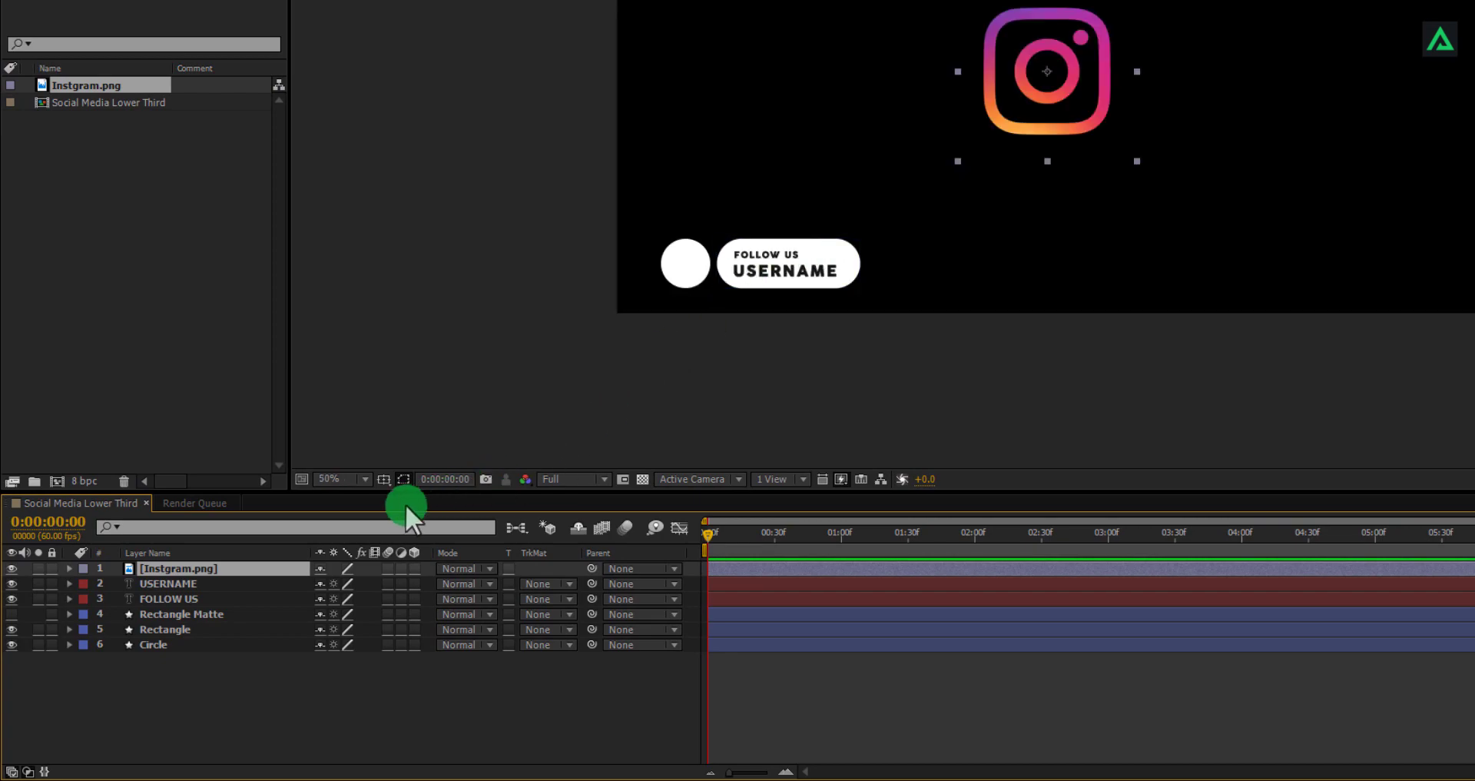
key("s")
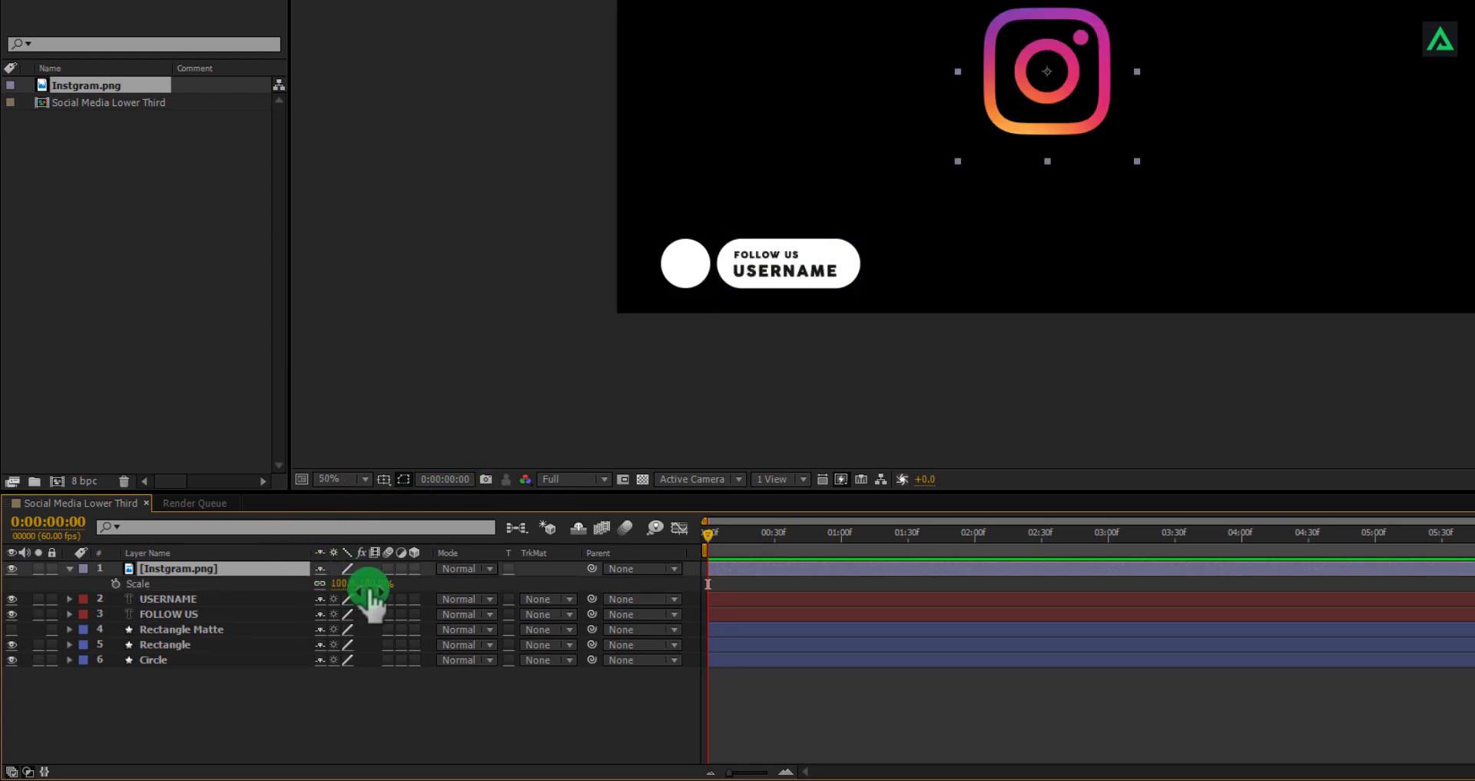
left_click_drag(361, 584, 297, 584)
left_click(1040, 109)
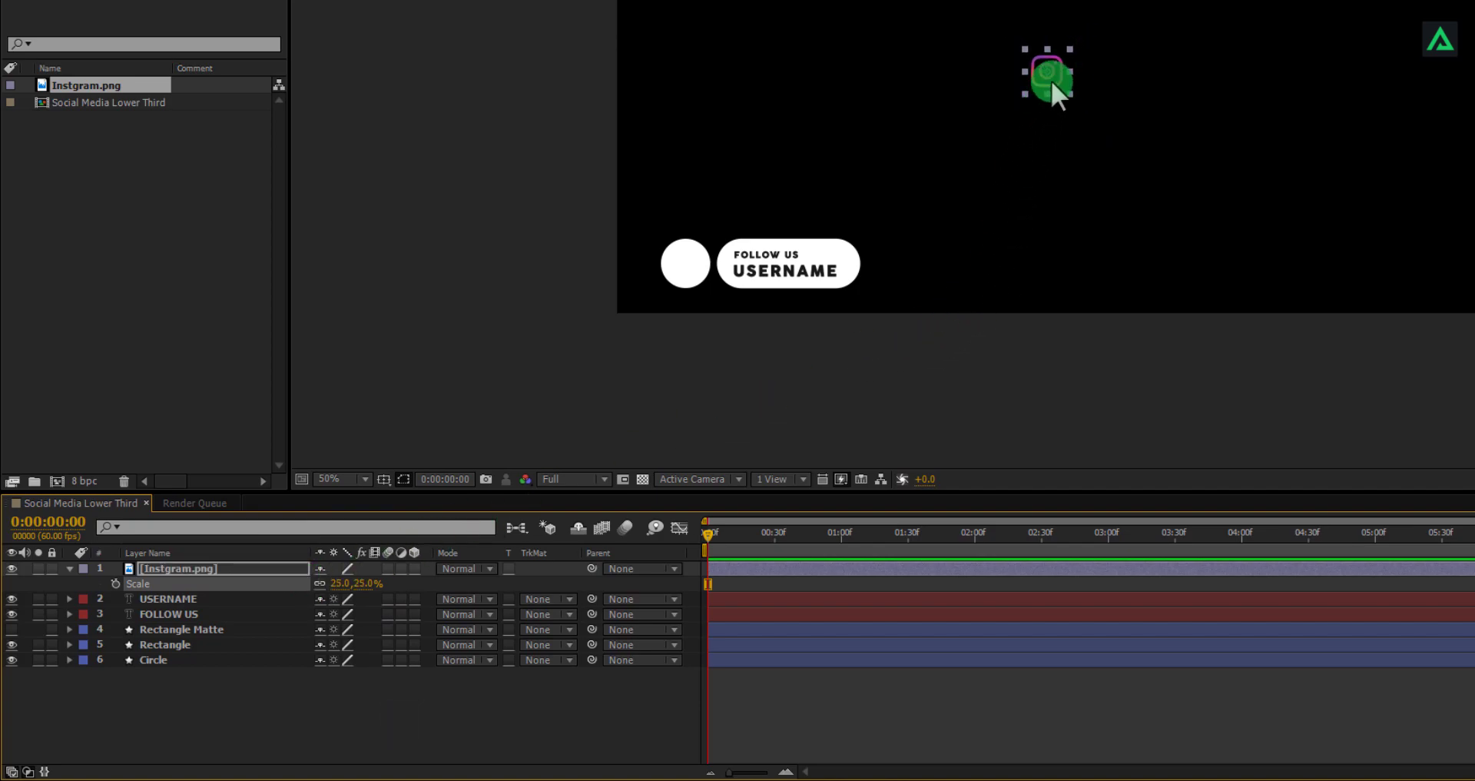
left_click_drag(1052, 85, 689, 274)
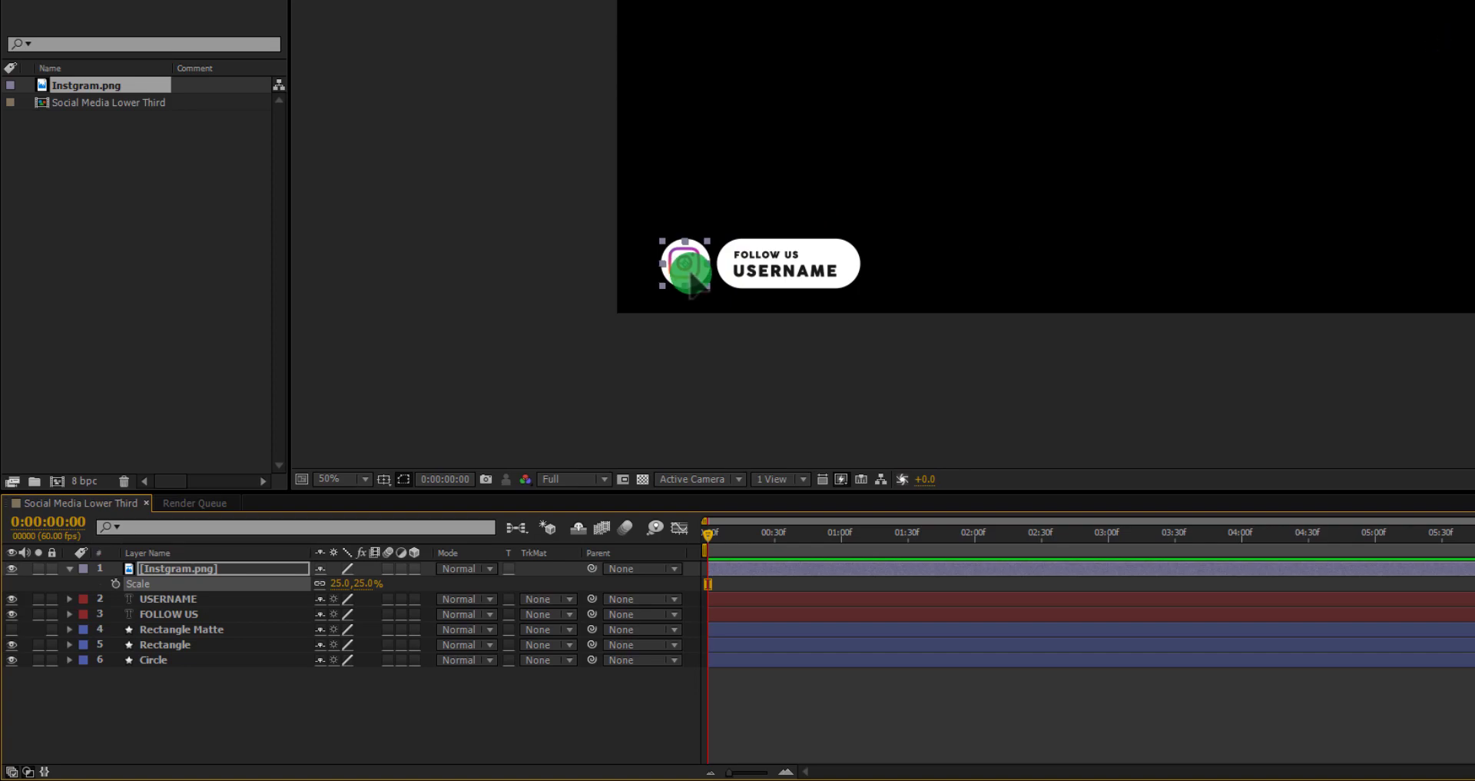
left_click(365, 583)
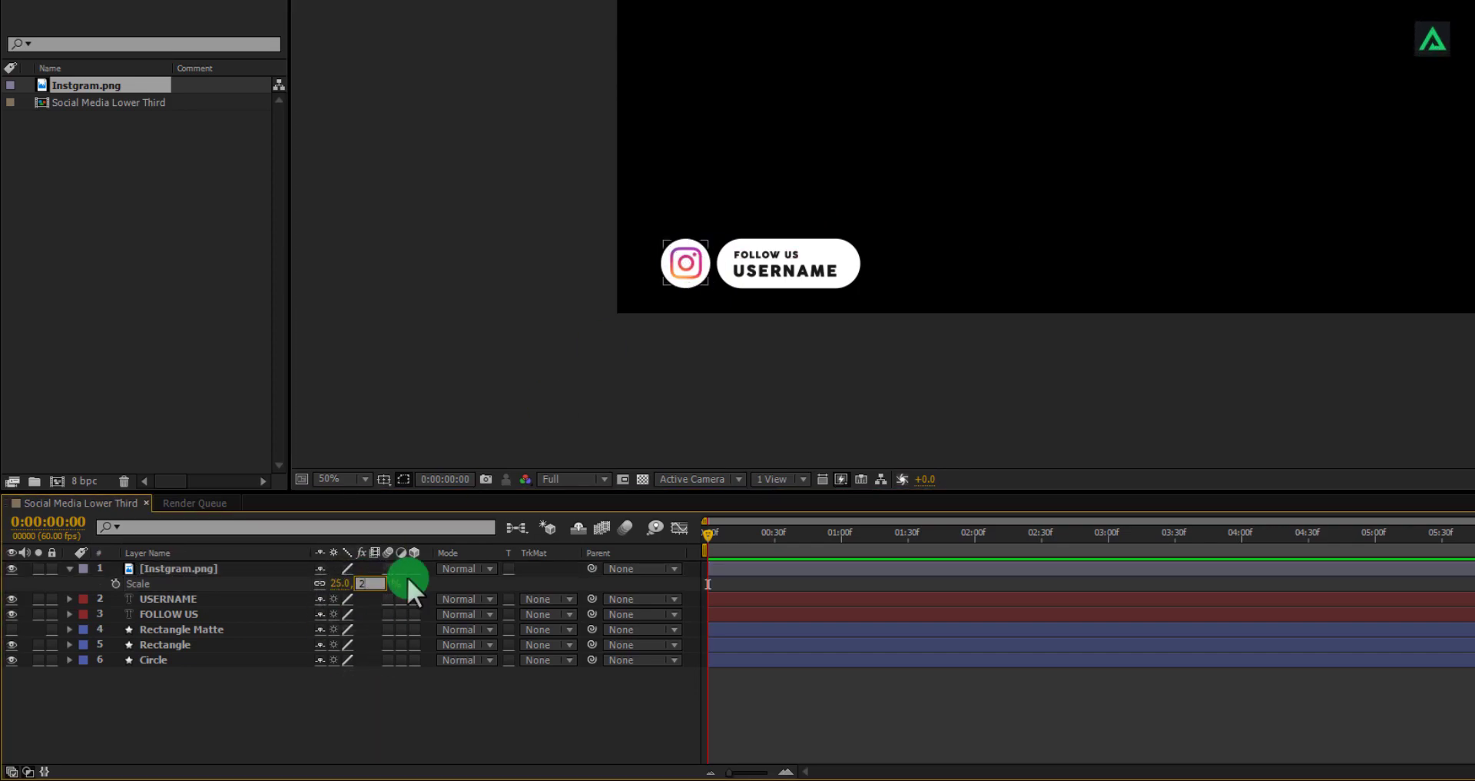
type("24")
key("Return")
key("slash")
left_click(484, 338)
left_click(69, 568)
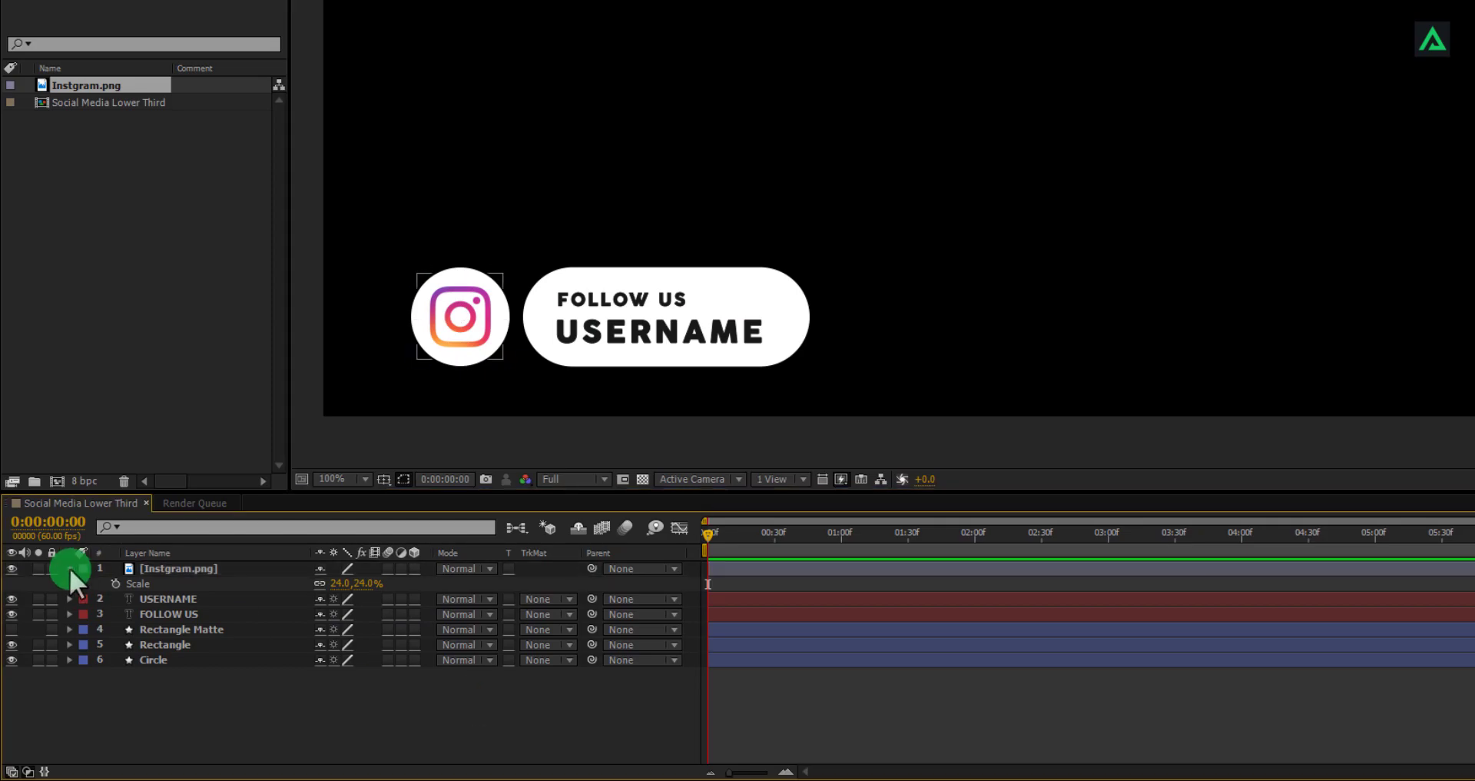
Pre-compose the Instgram.png layer as 'Logo', leaving all attributes in the lower third
right_click(150, 569)
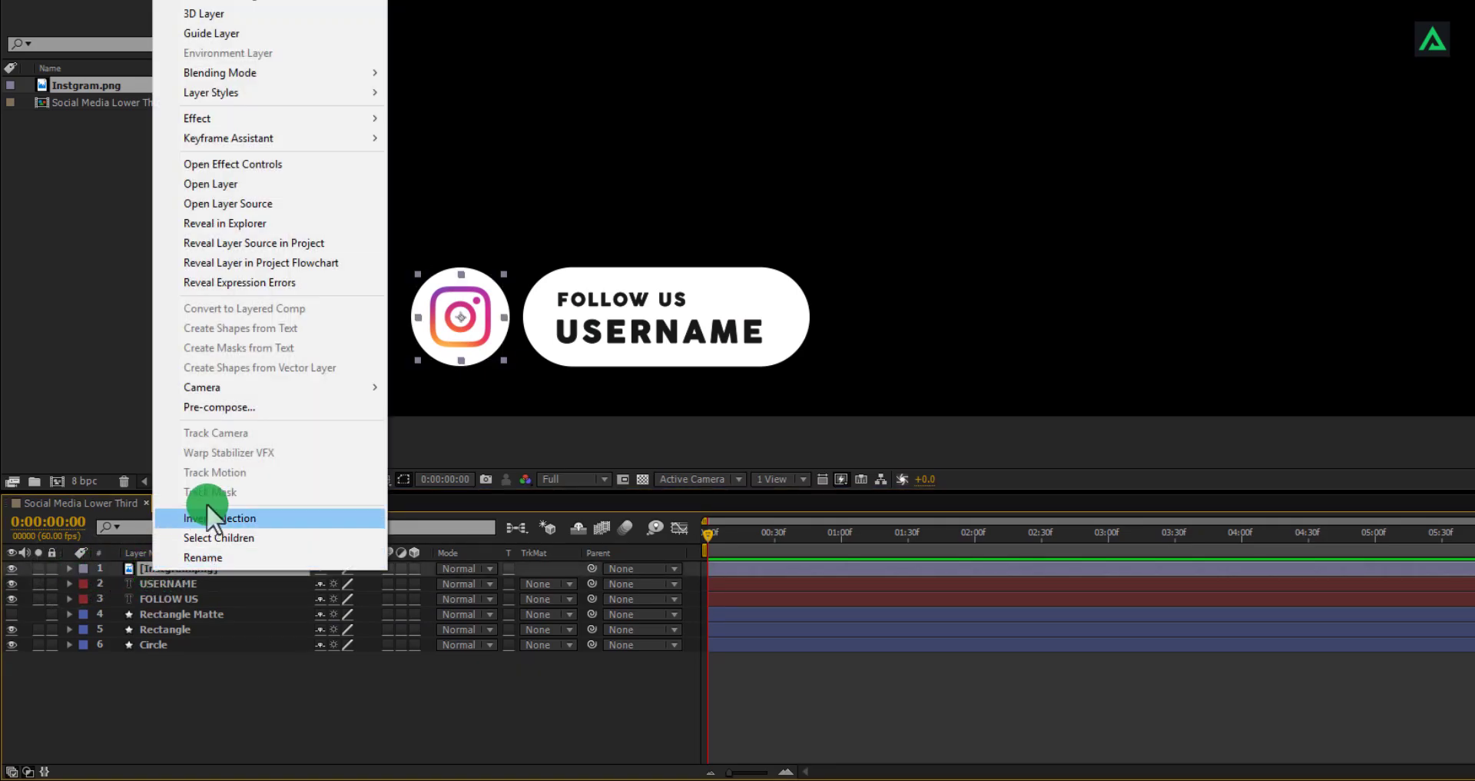
left_click(225, 410)
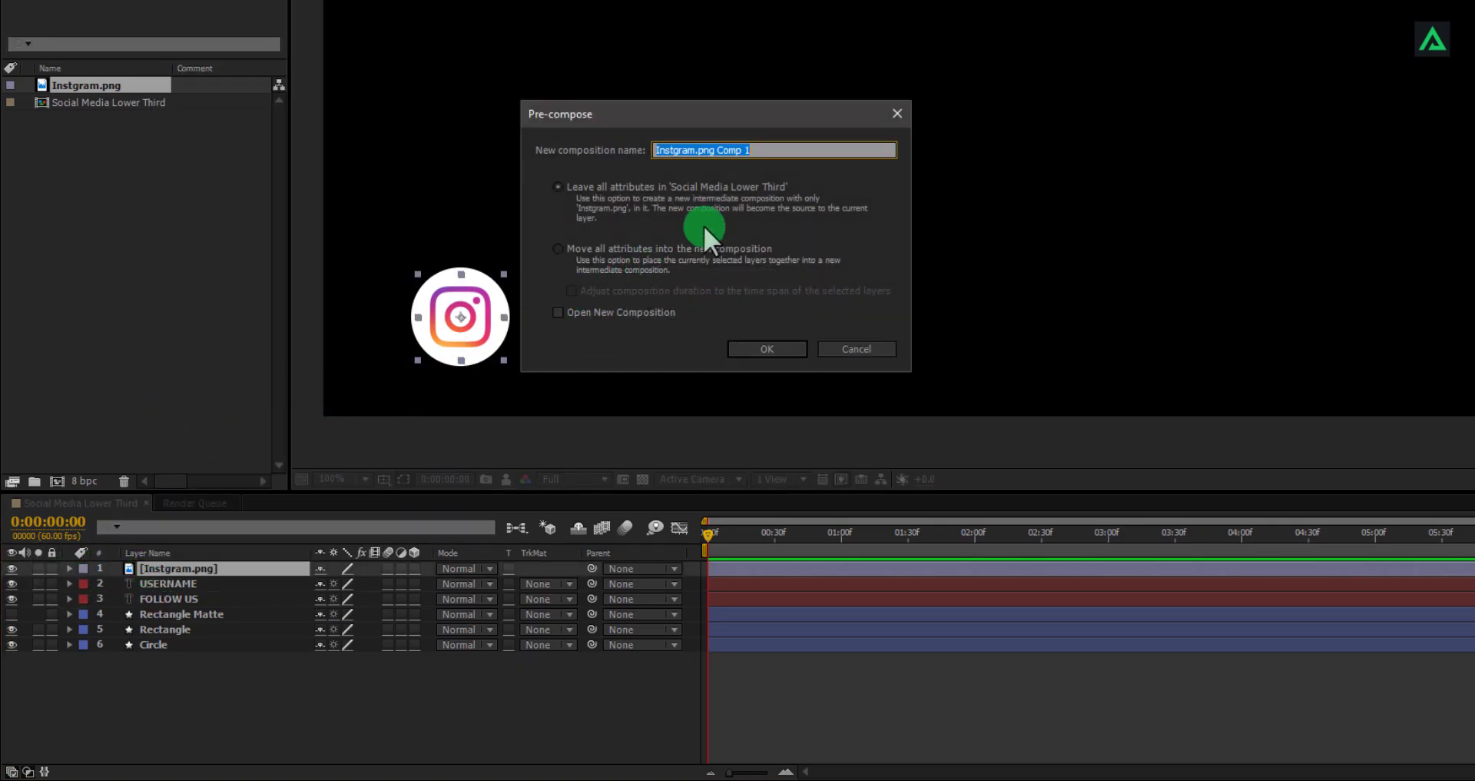
type("Logo")
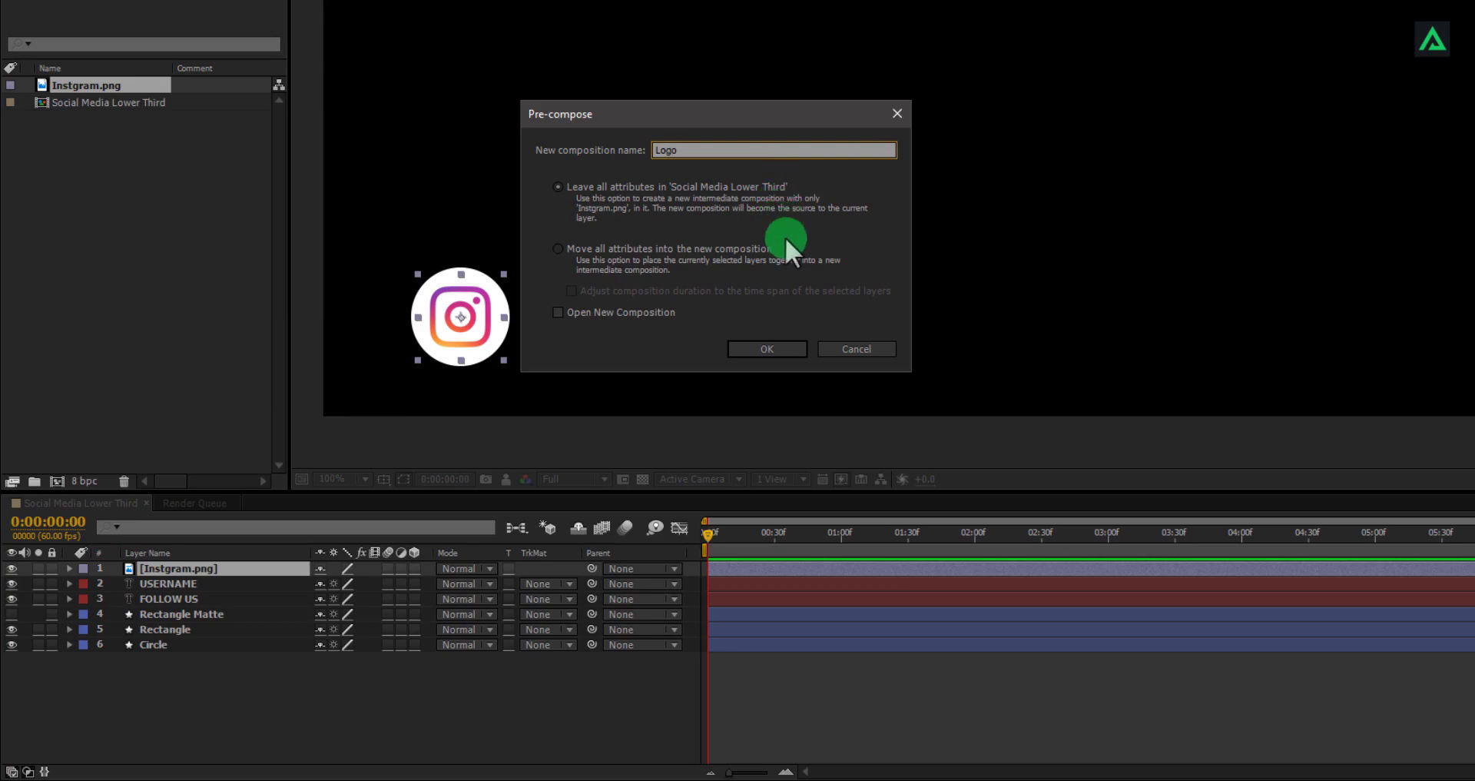
left_click(784, 353)
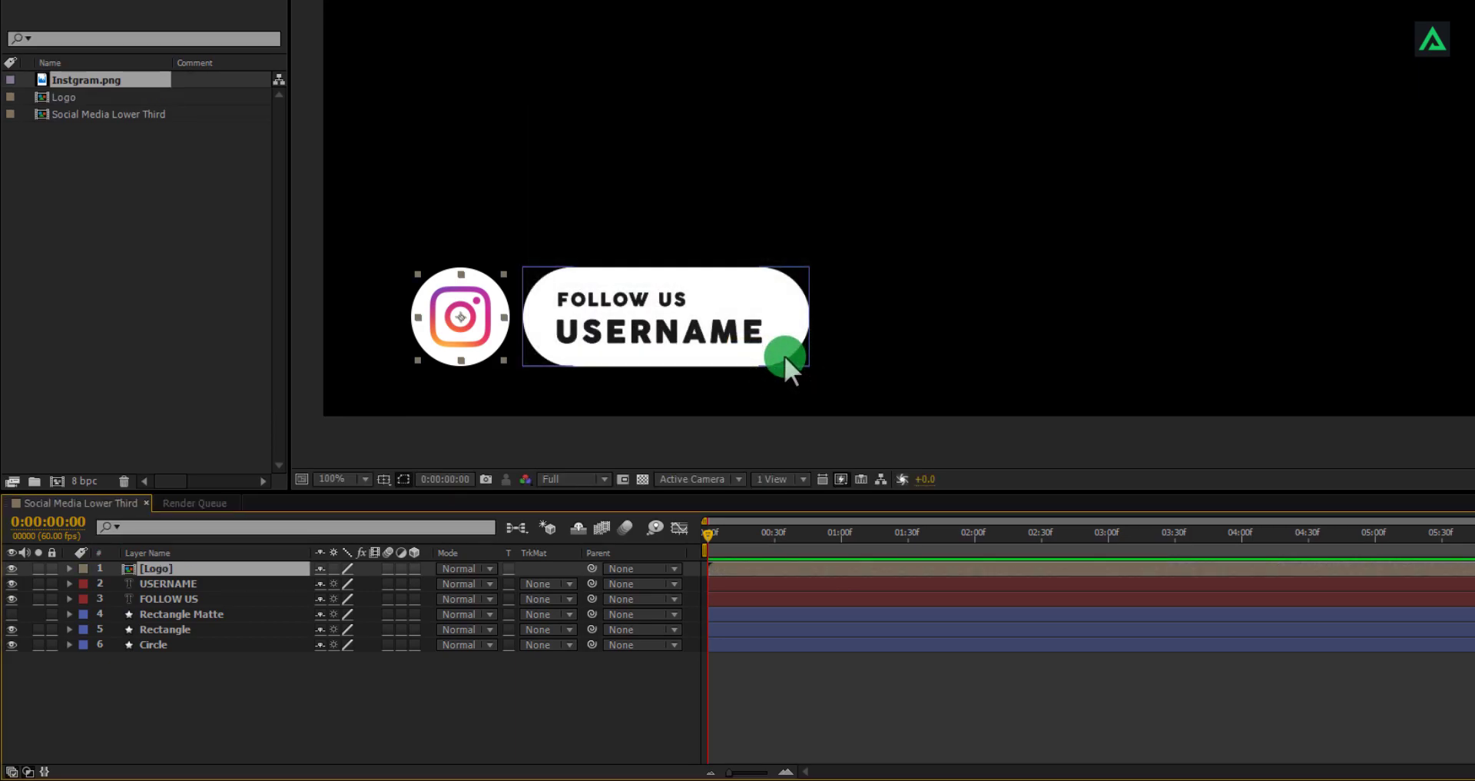
left_click(423, 667)
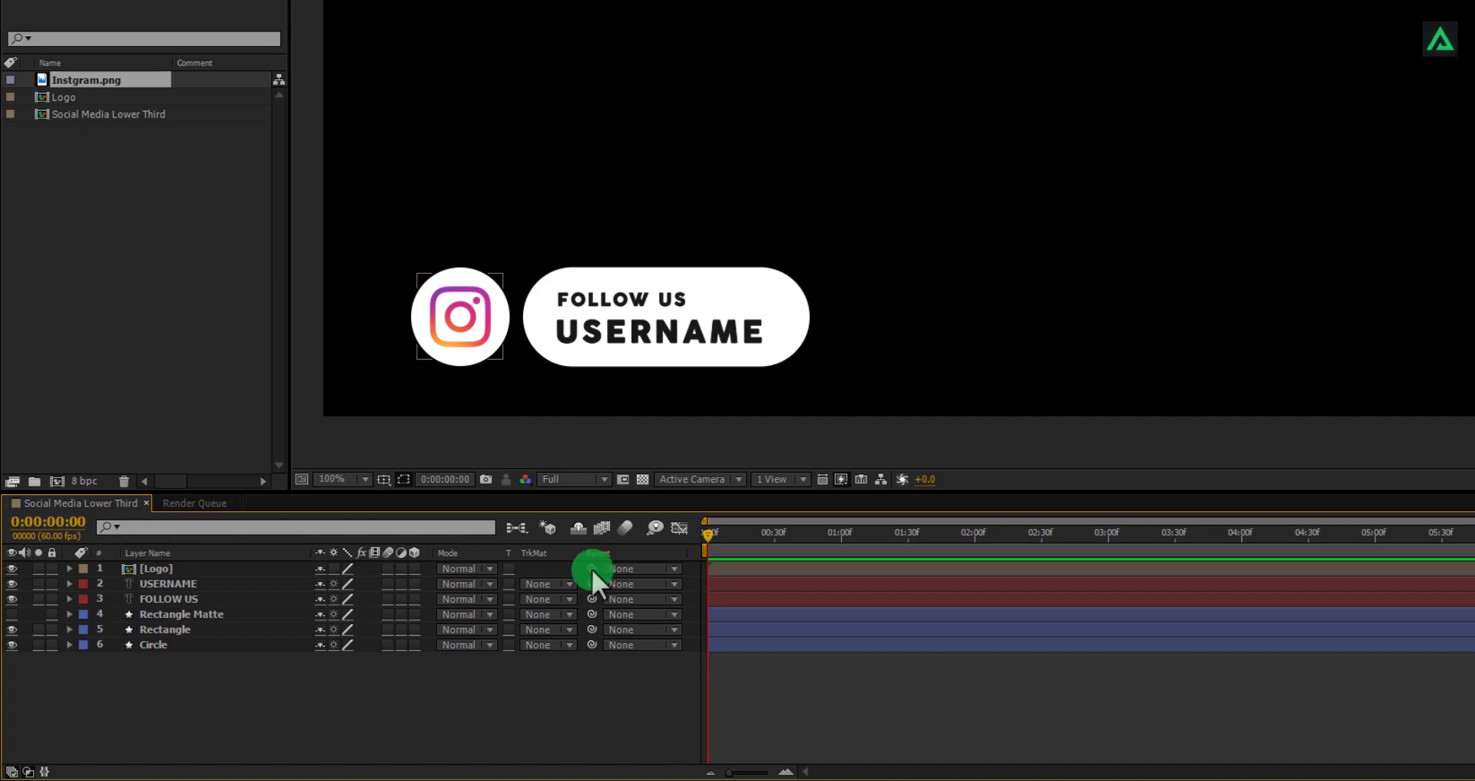
Parent the Logo layer to the Circle layer so Parent reads 6. Circle
right_click(620, 551)
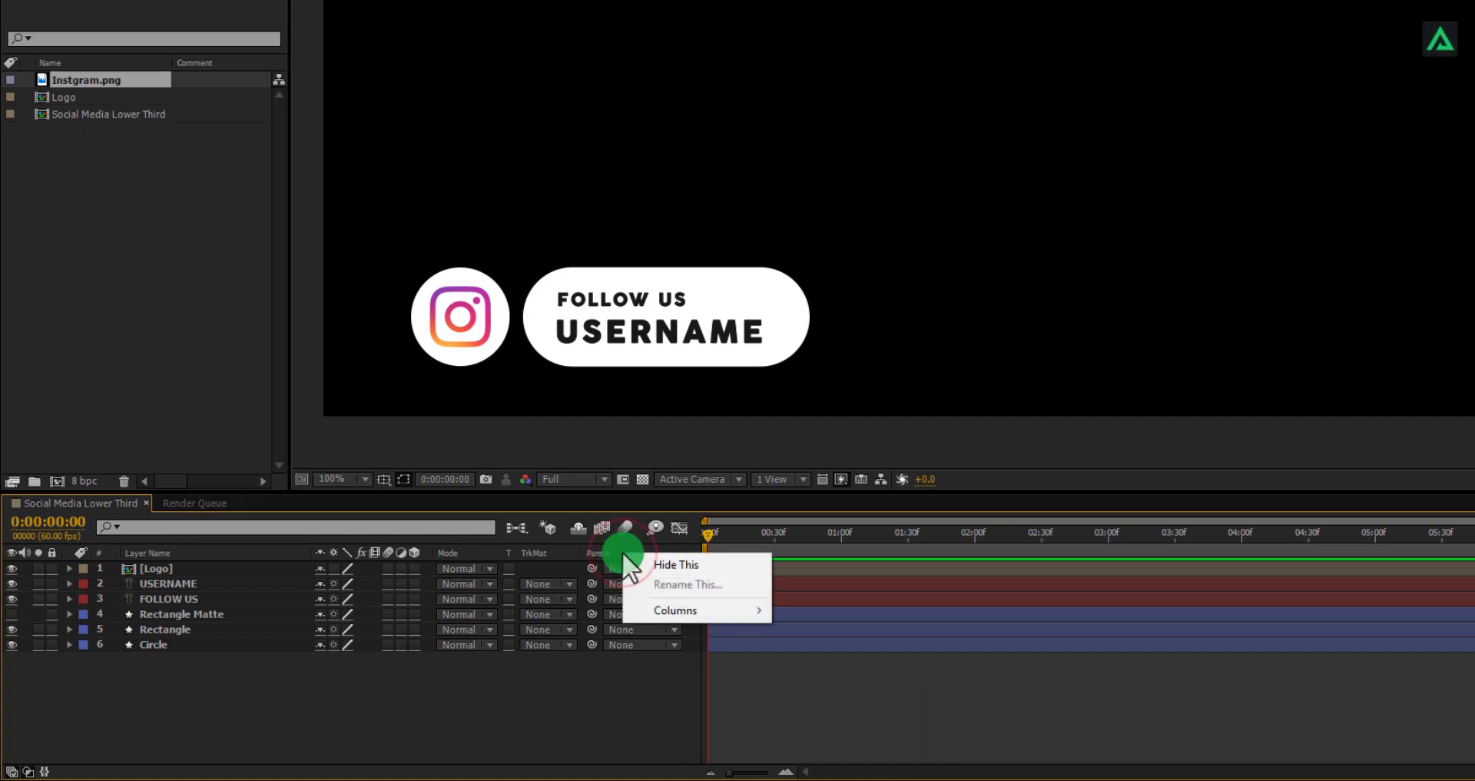
mouse_move(641, 607)
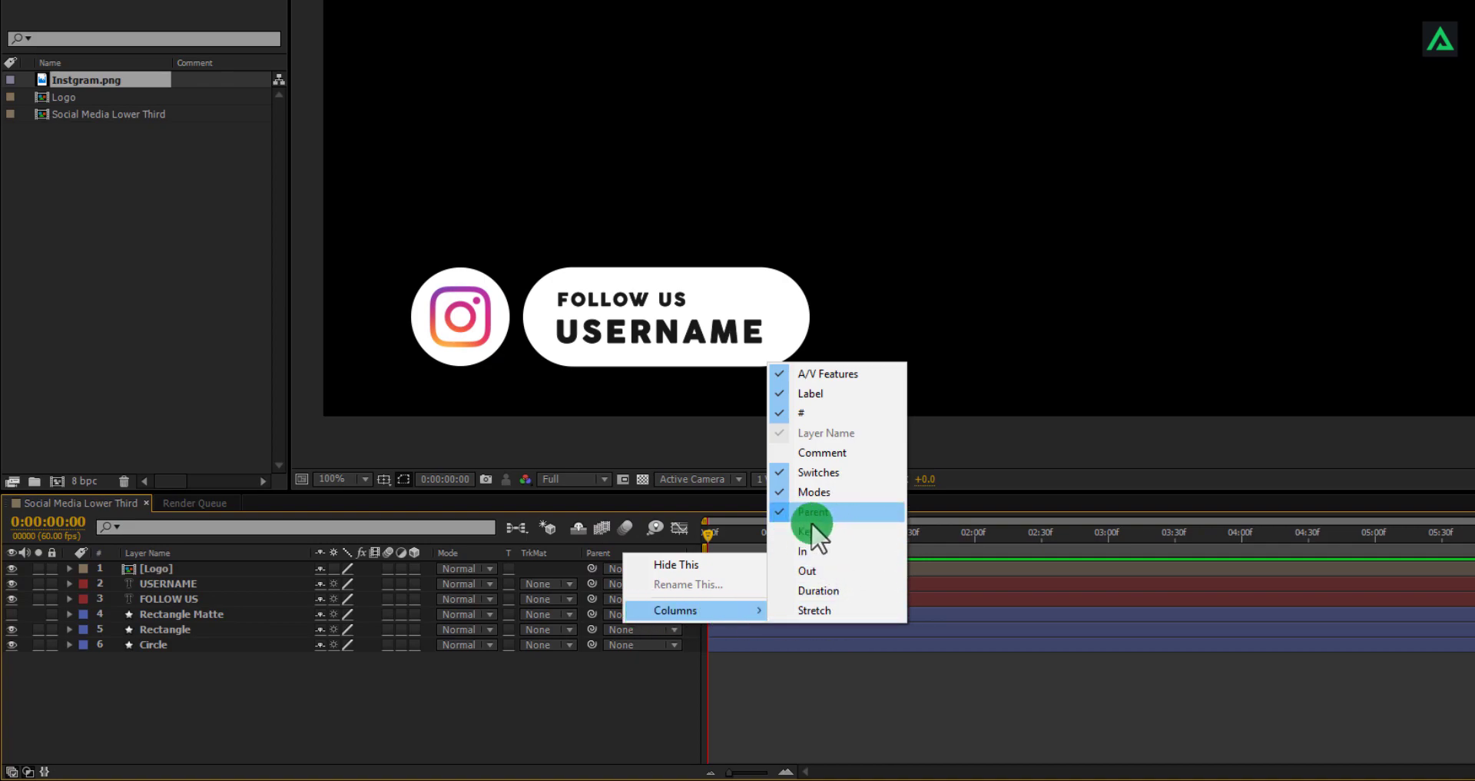
left_click(597, 552)
left_click(607, 567)
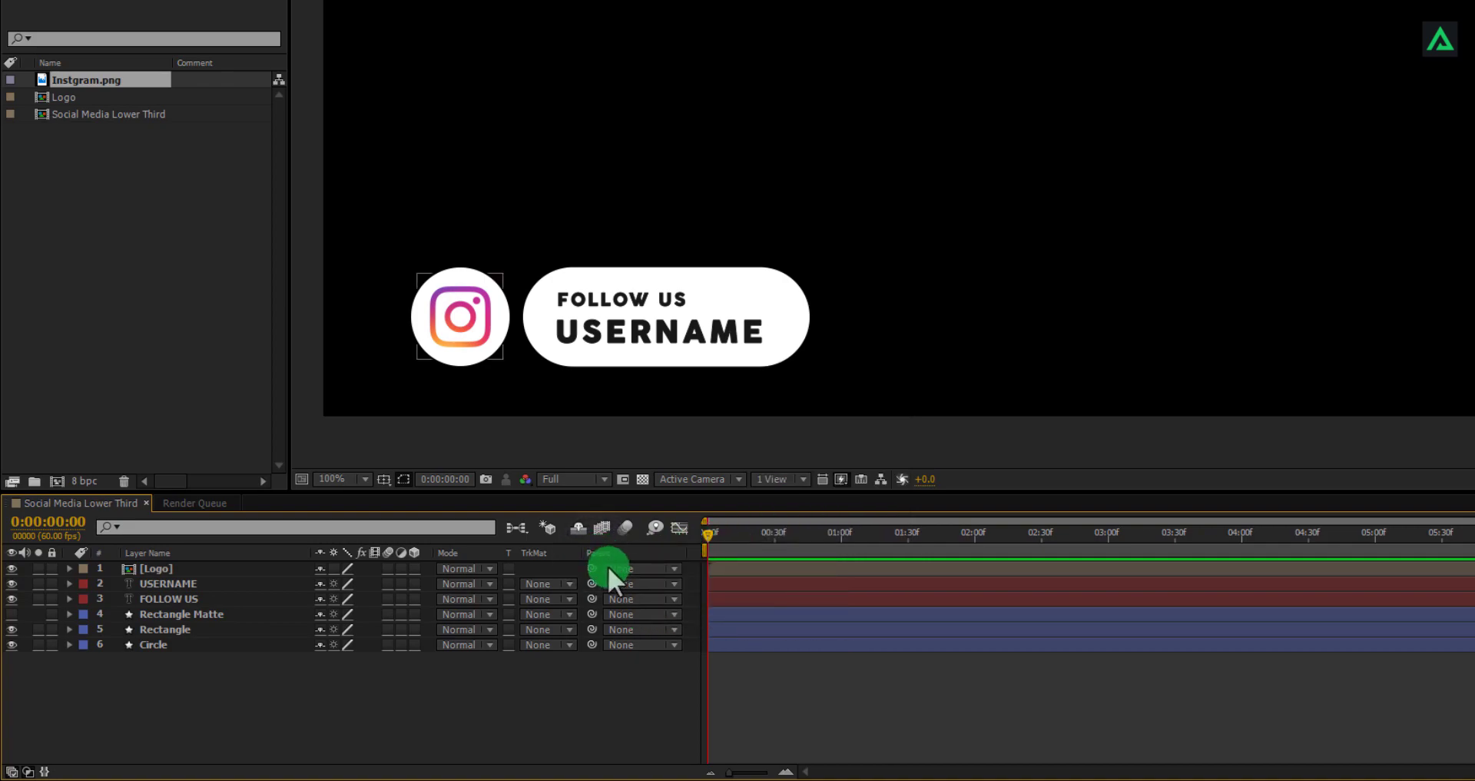
left_click_drag(592, 568, 229, 644)
Keyframe the Circle's Scale from 0% at frame 0 to full size at 1 second, then scrub to preview
left_click(229, 644)
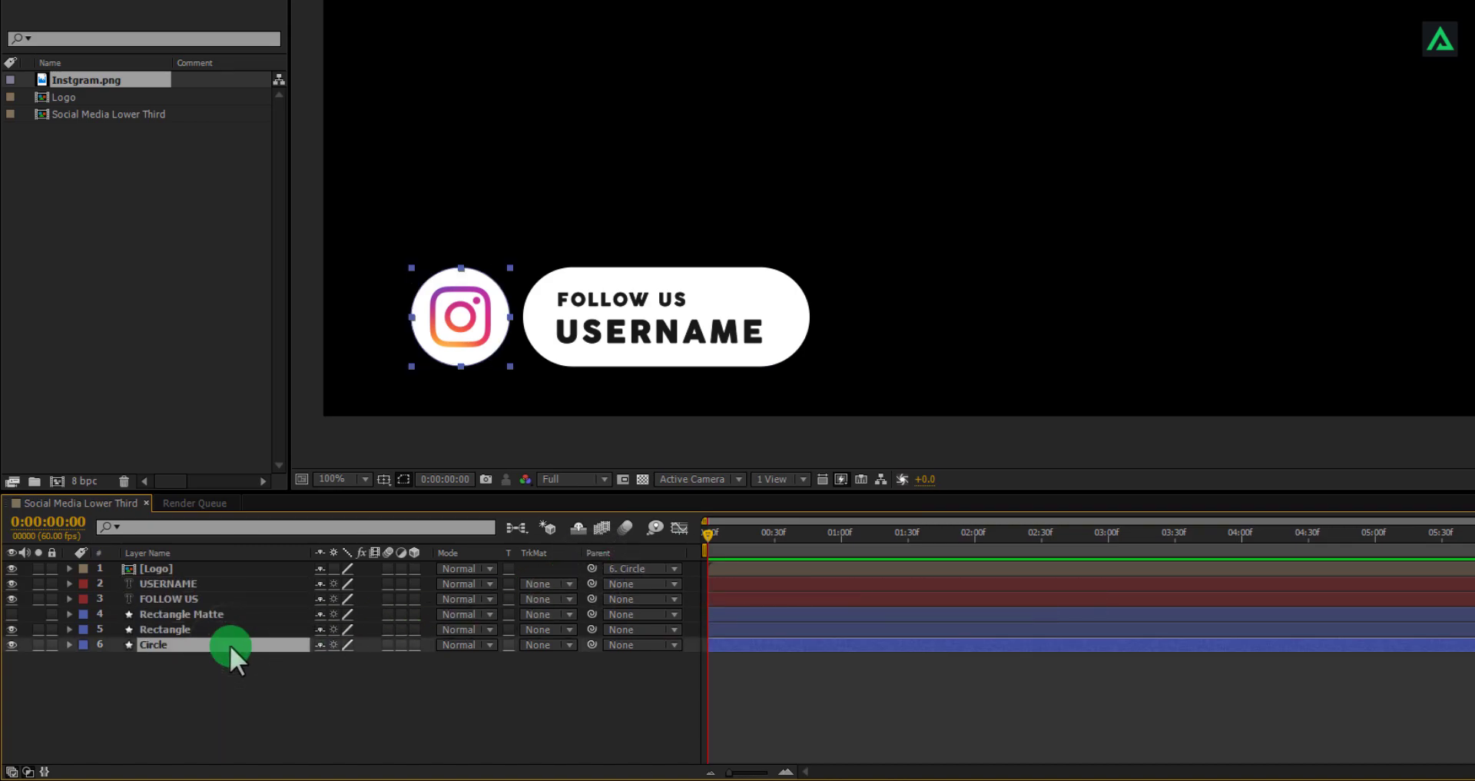
key("s")
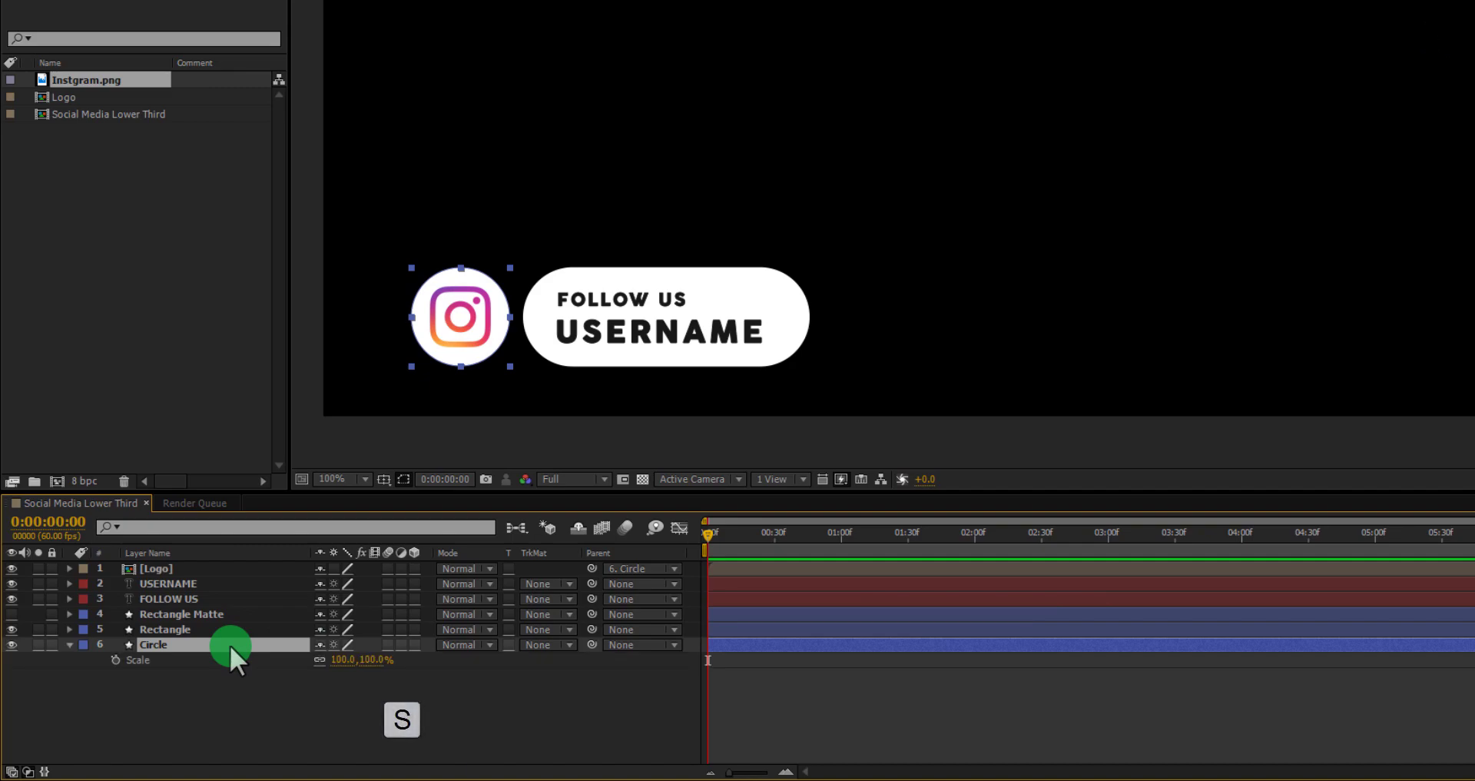
left_click(116, 659)
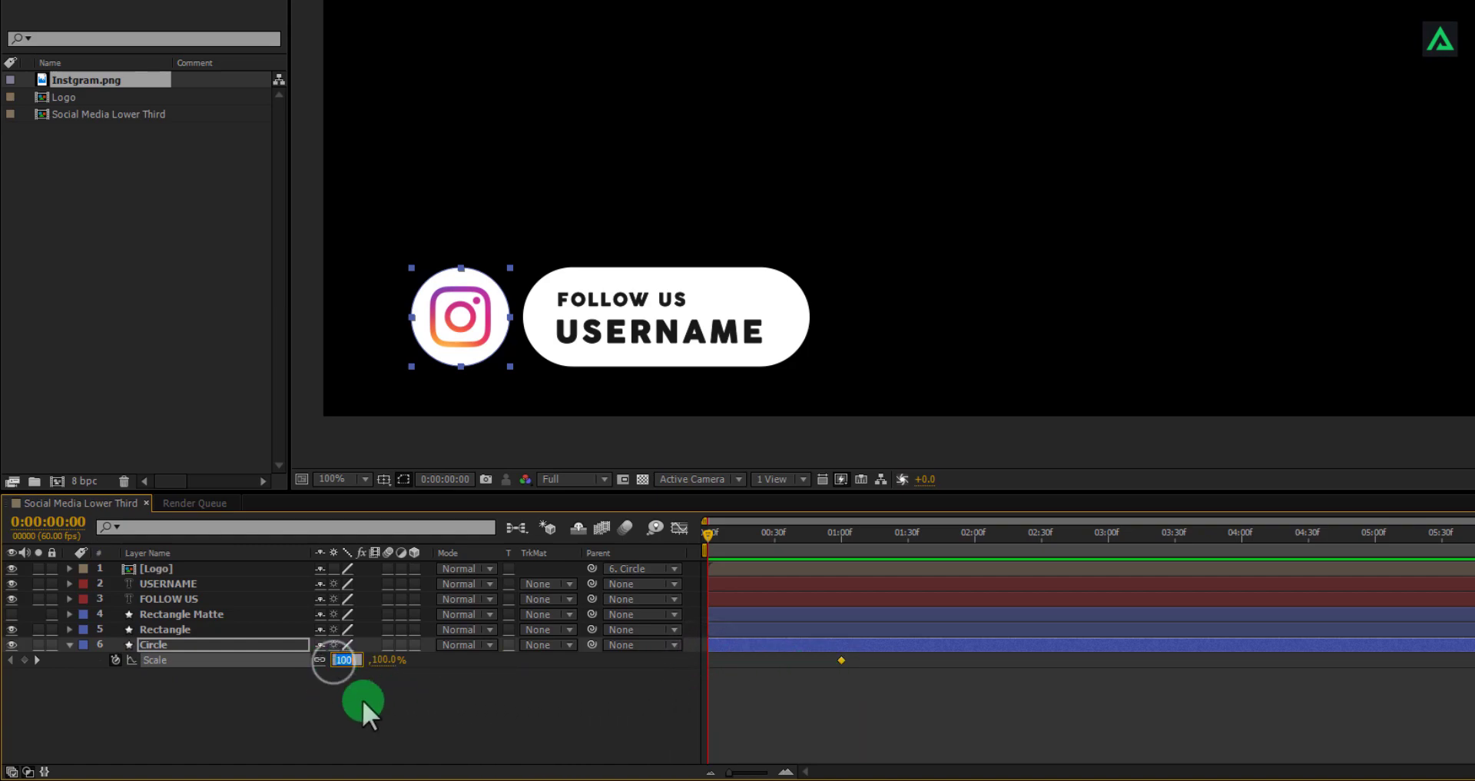
type("0")
left_click(519, 721)
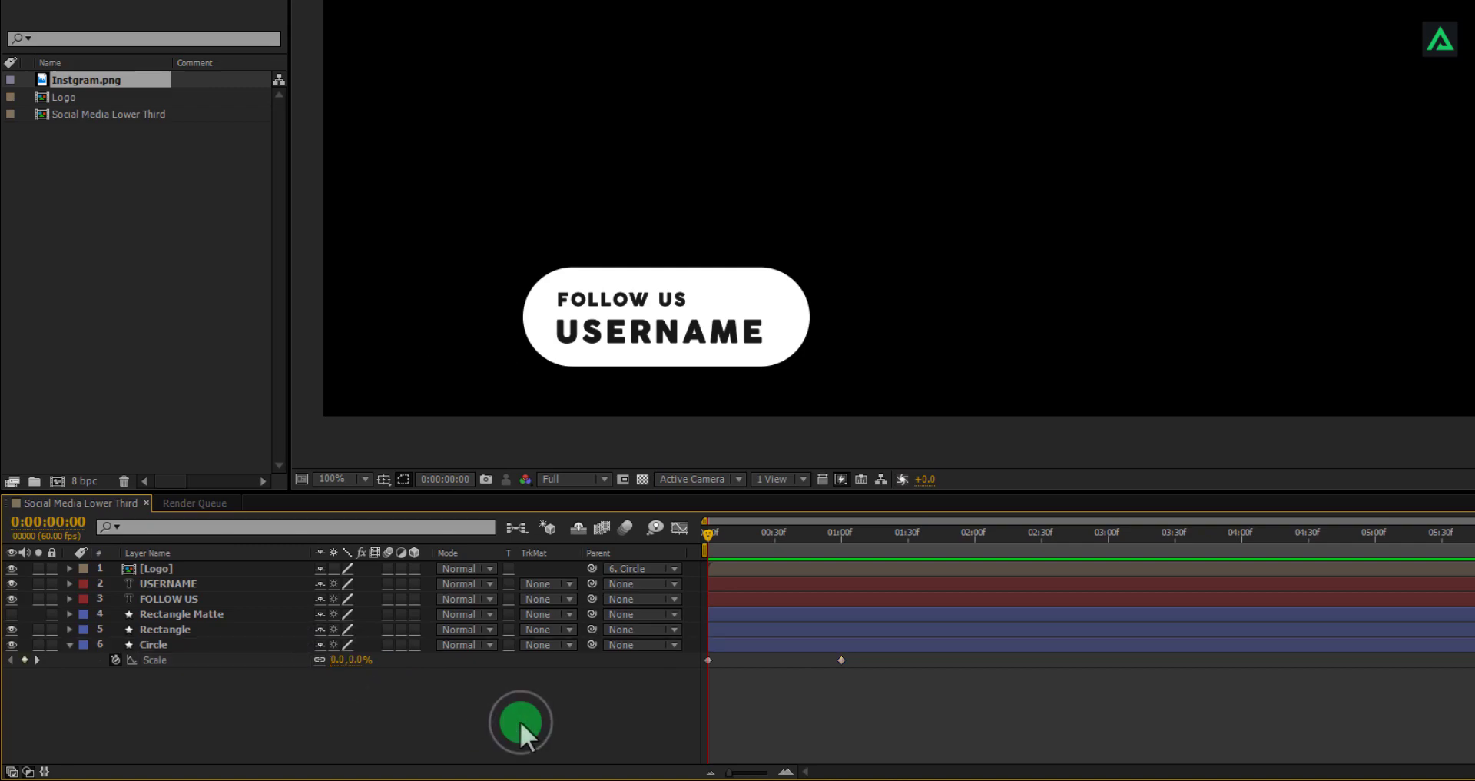
left_click(69, 645)
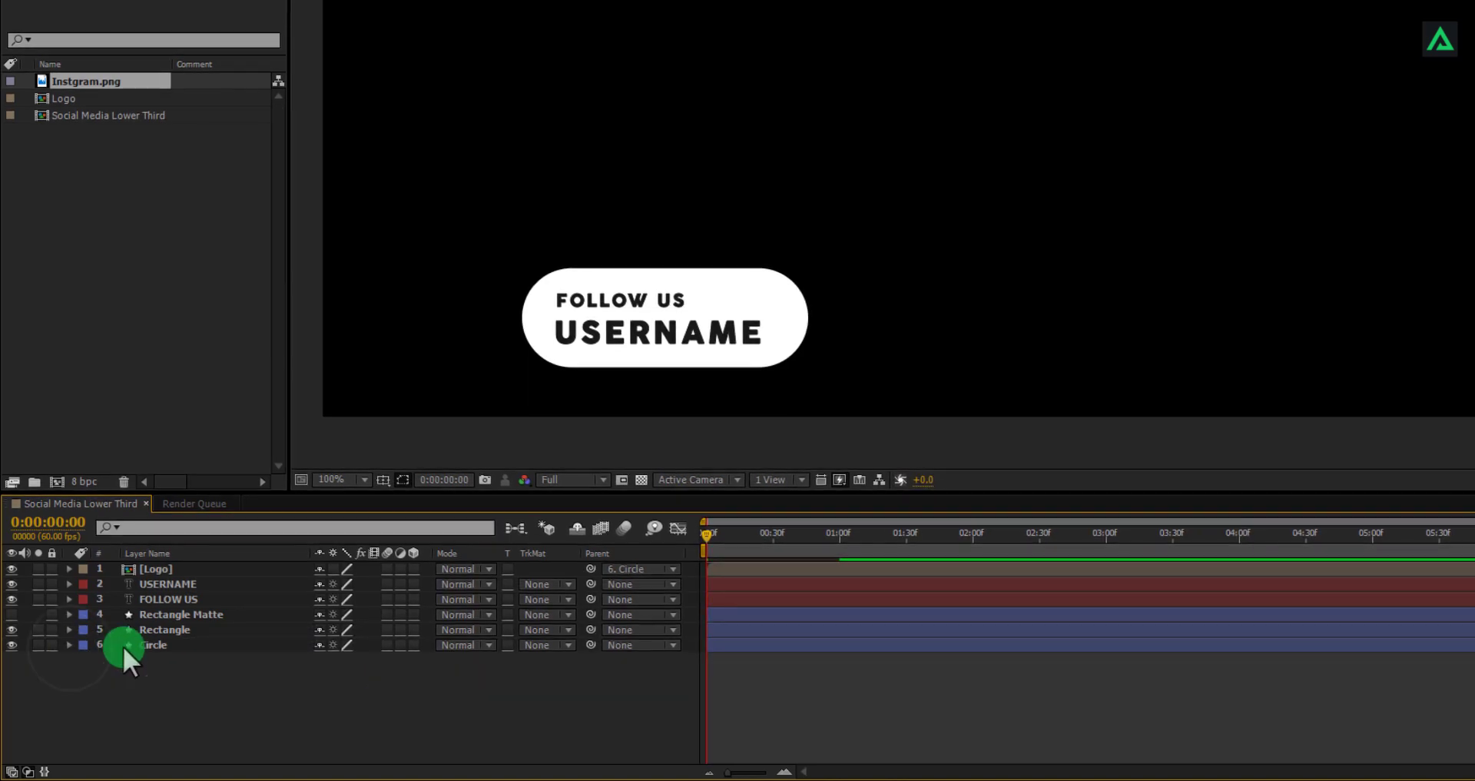
left_click_drag(695, 538, 790, 550)
scroll(722, 394, "down", 2)
left_click(274, 645)
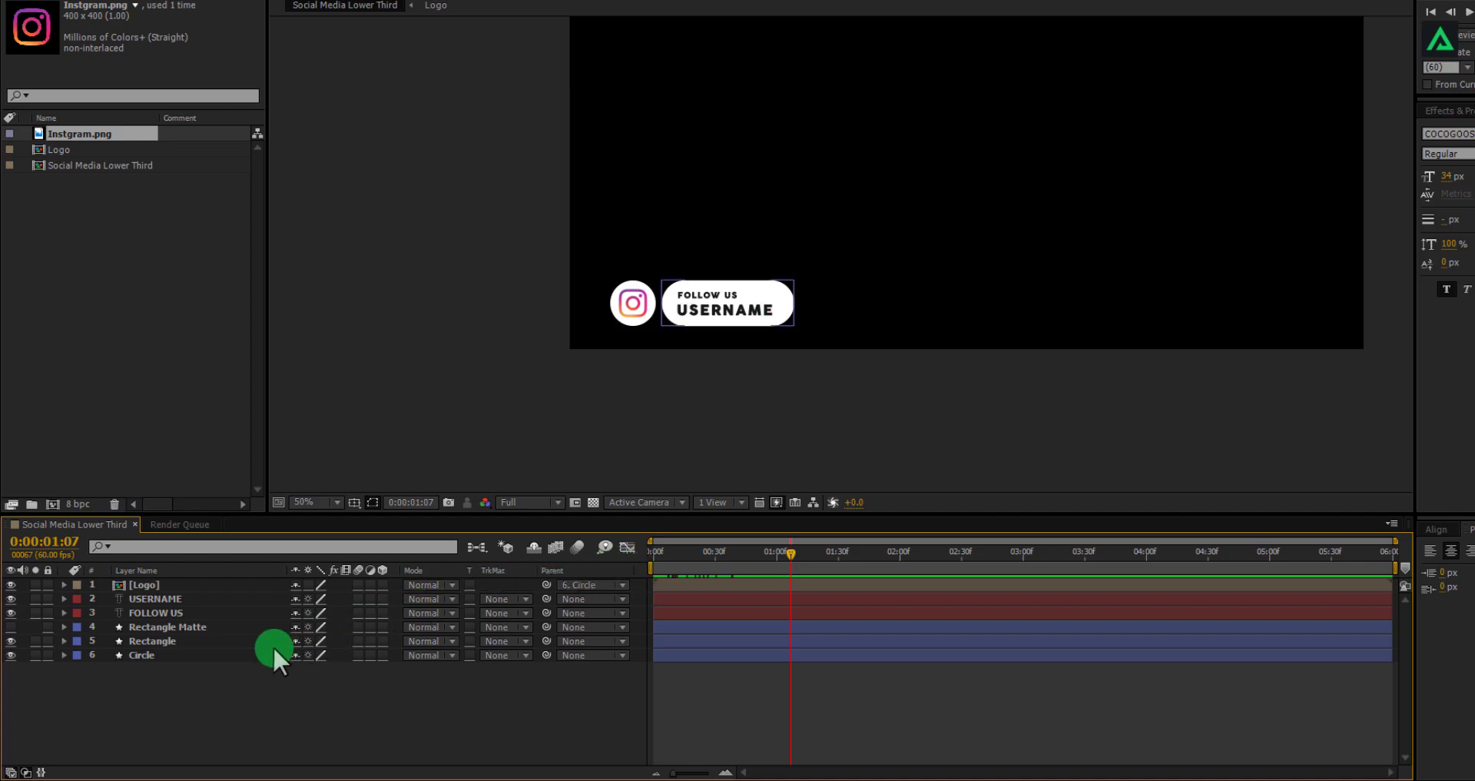
left_click(214, 655)
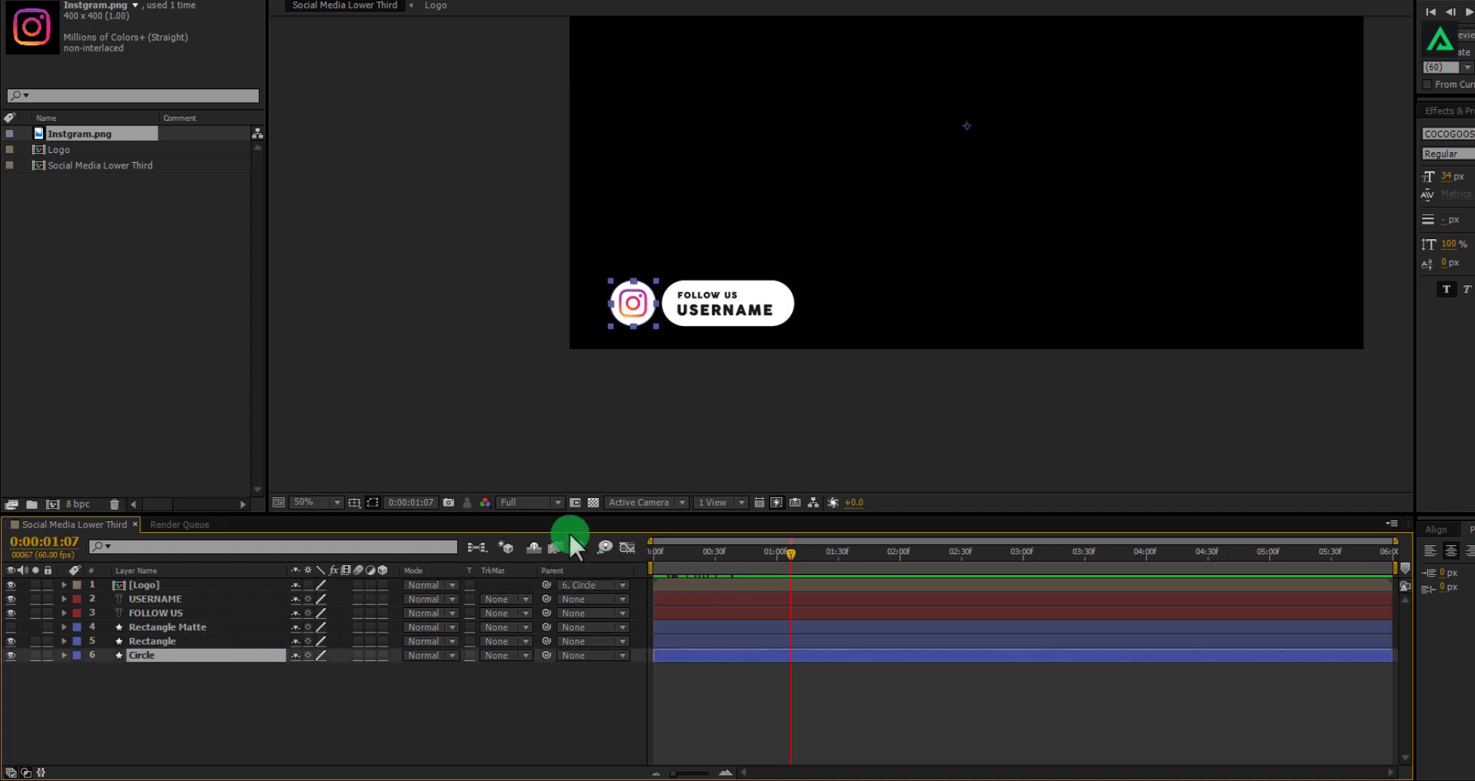
key("y")
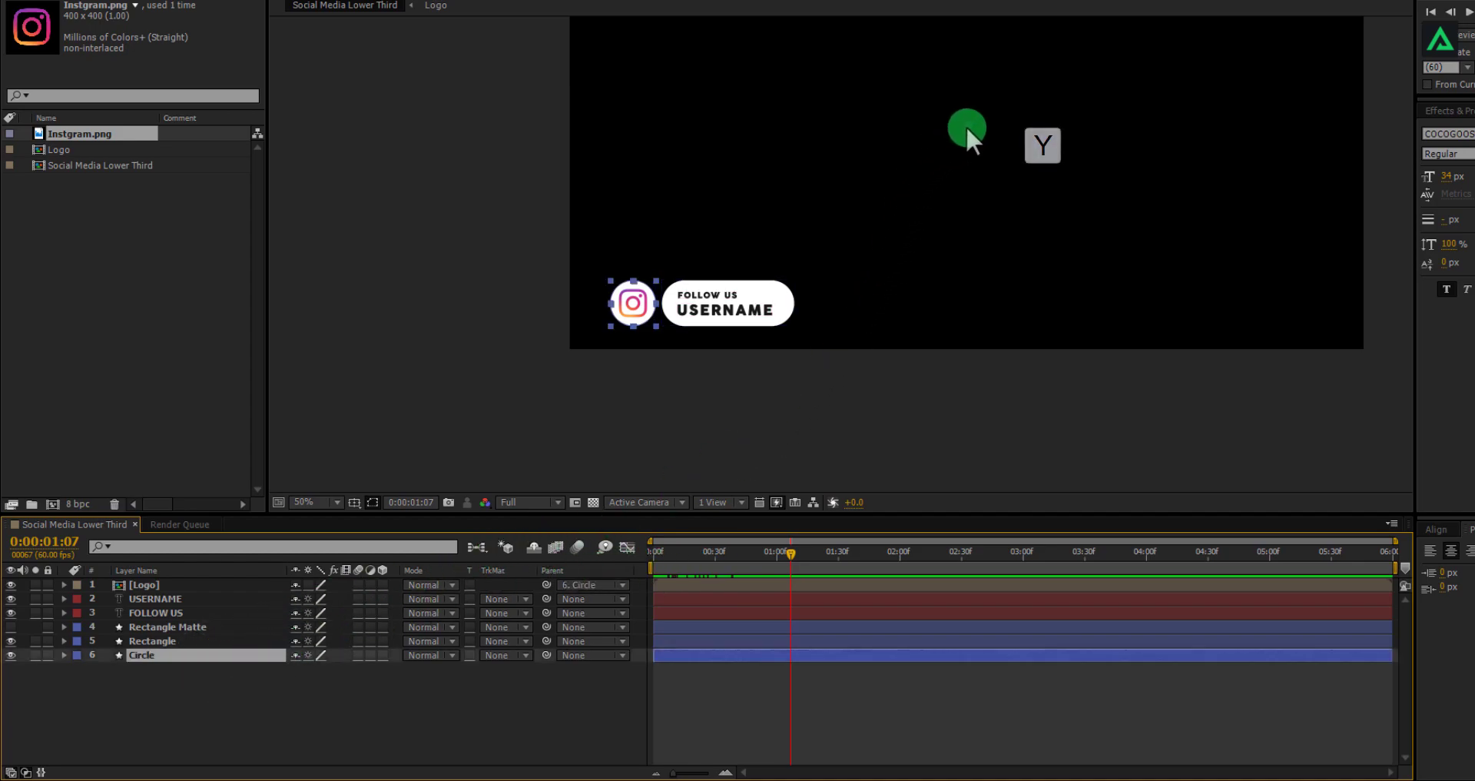
left_click_drag(968, 130, 637, 310)
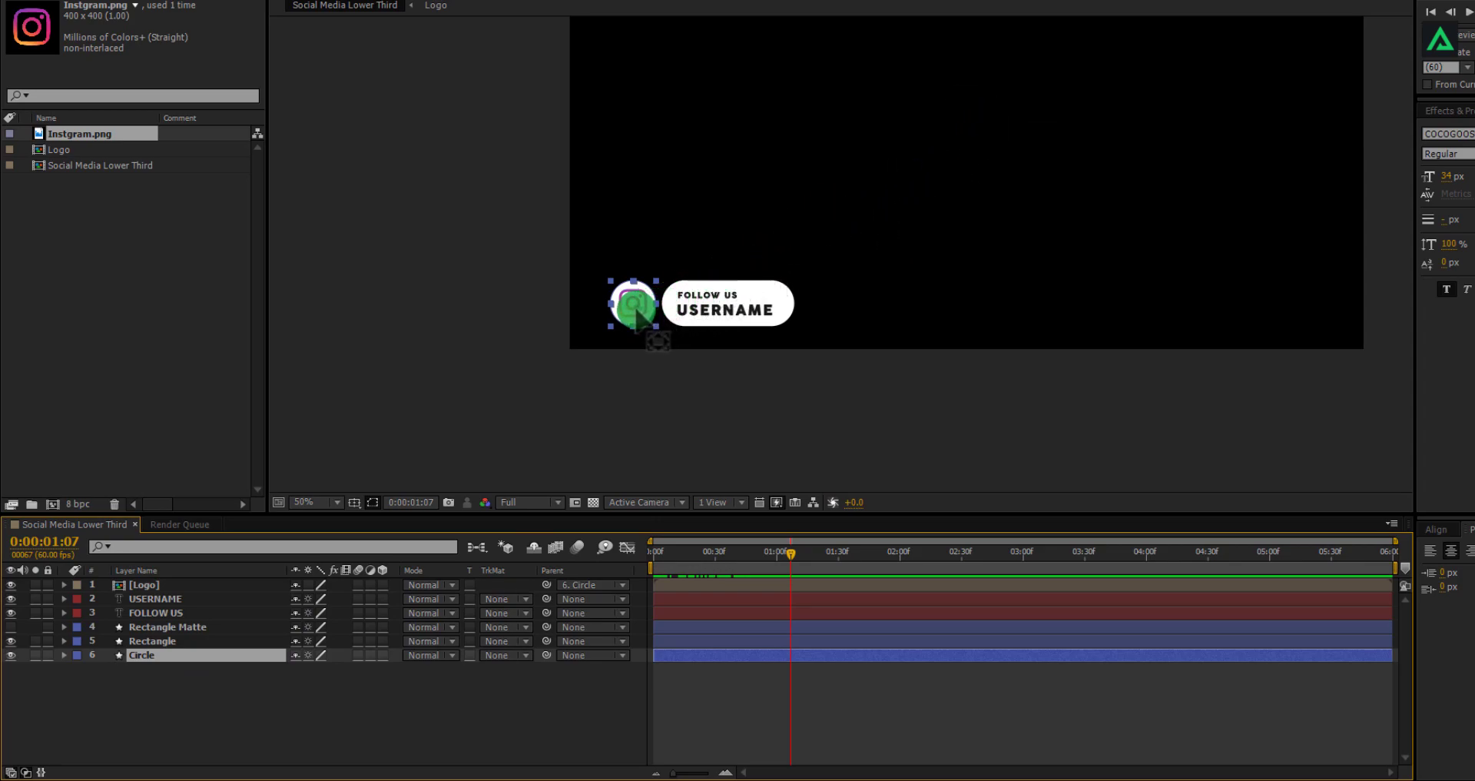
key("ctrl")
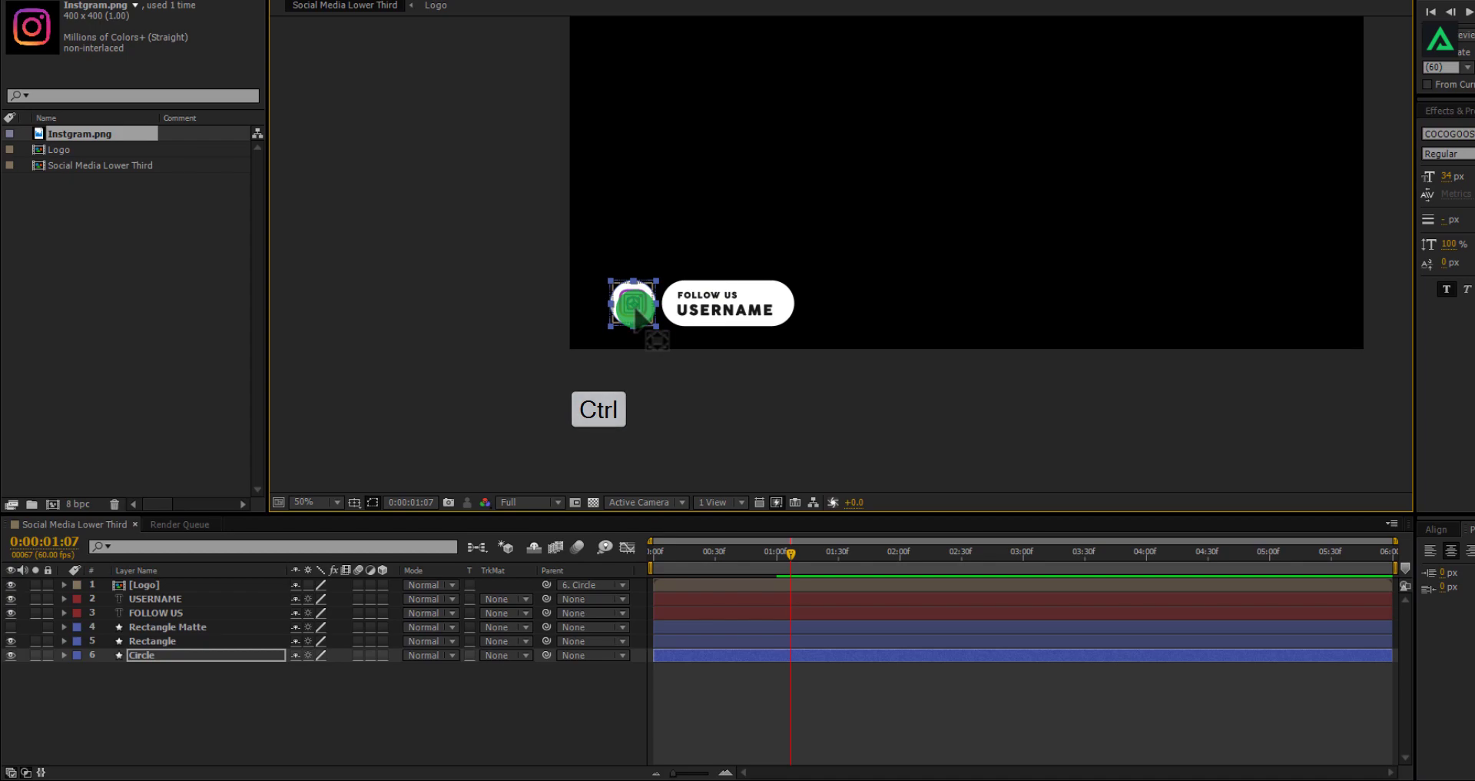
left_click(555, 680)
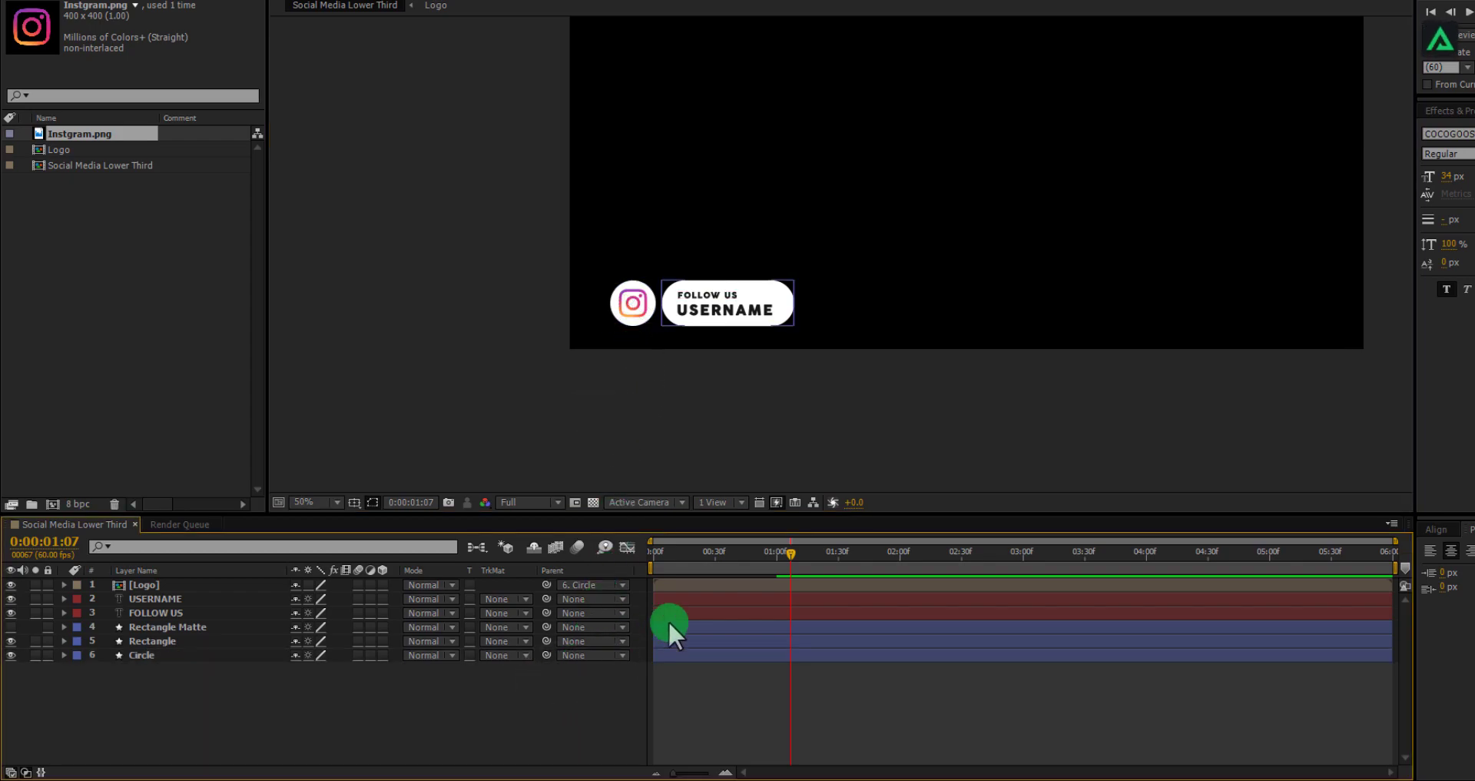
left_click_drag(730, 556, 788, 546)
Keyframe the pill's Position to slide from behind the circle (614,540) at 1:02 to 939,540
left_click(671, 321)
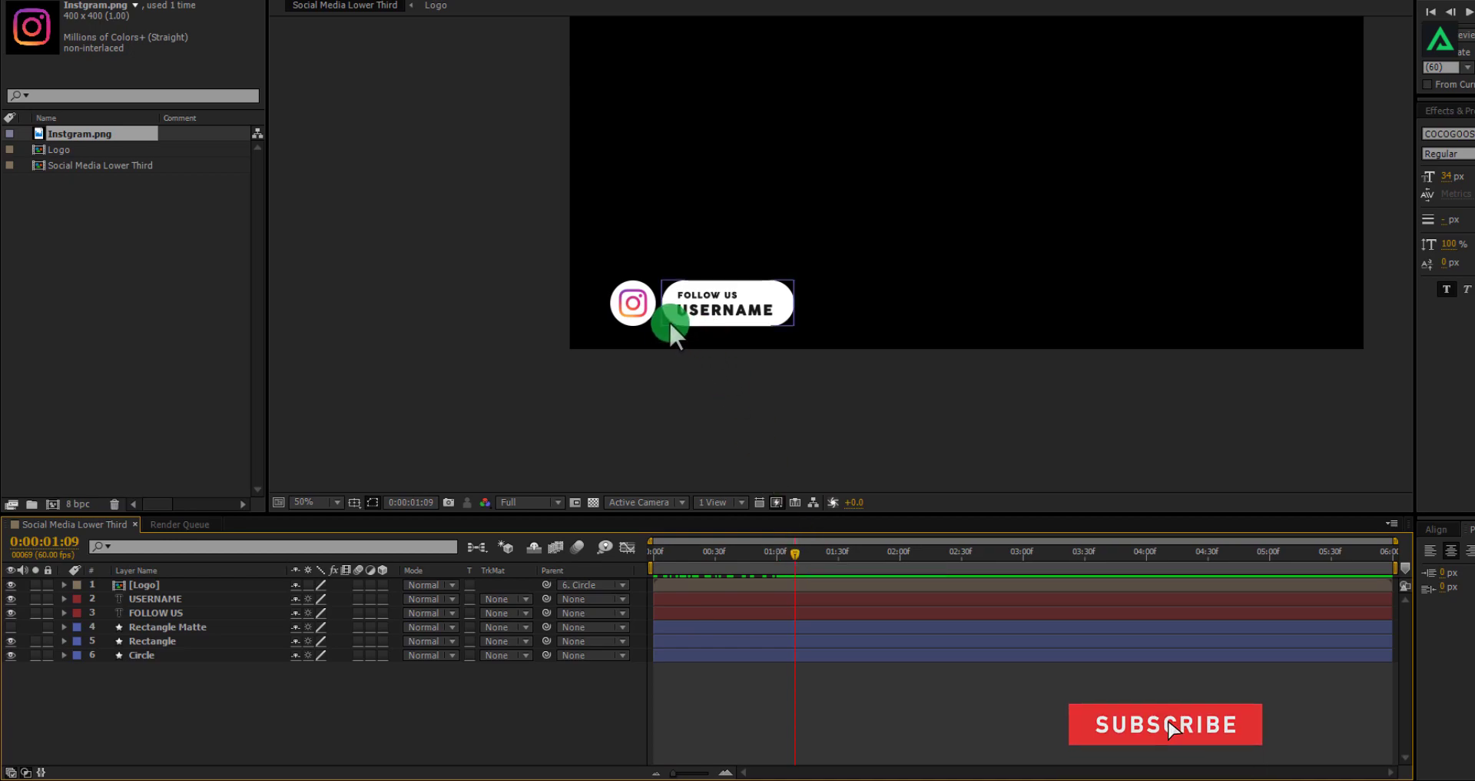
scroll(670, 320, "up", 2)
left_click_drag(432, 377, 522, 377)
left_click(441, 521)
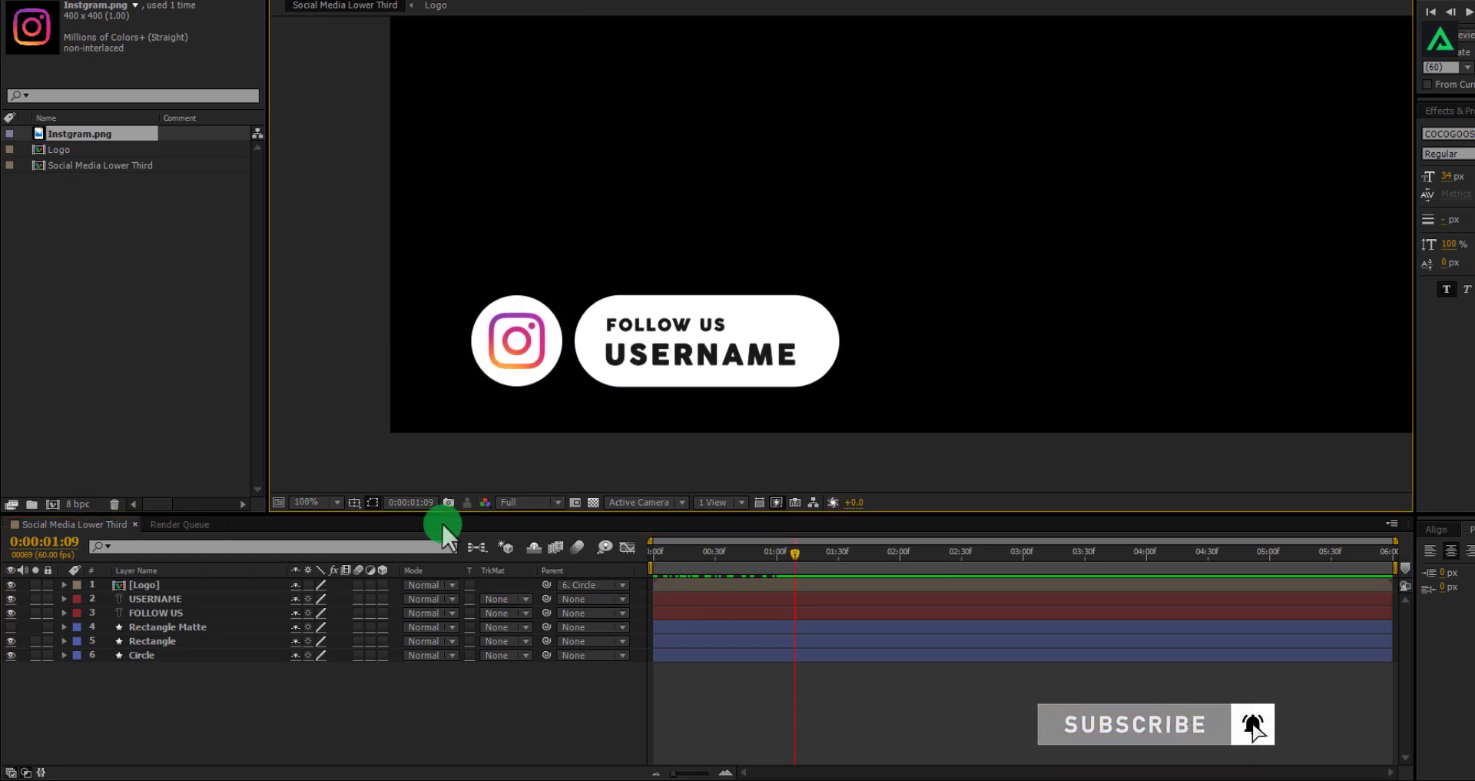
left_click(209, 633)
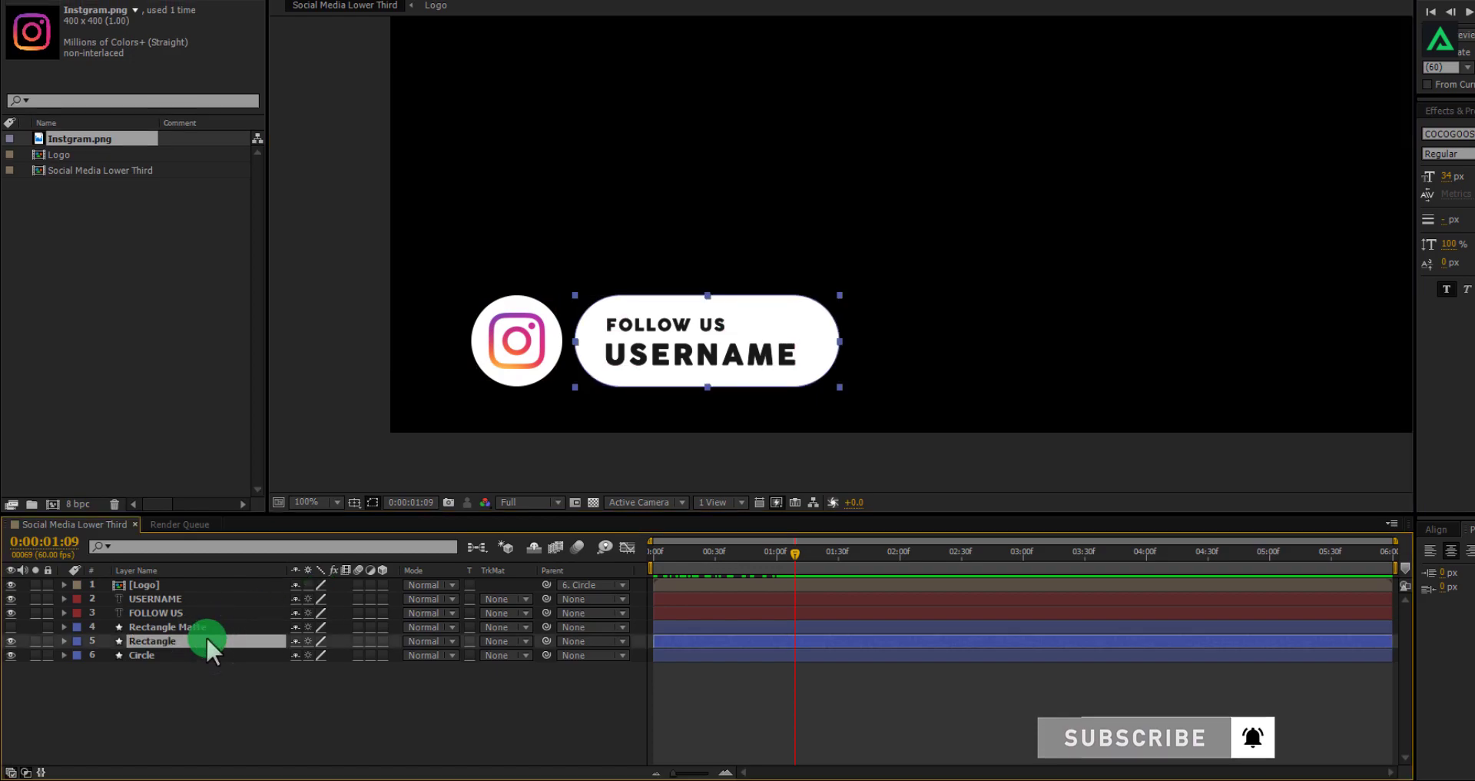
key("p")
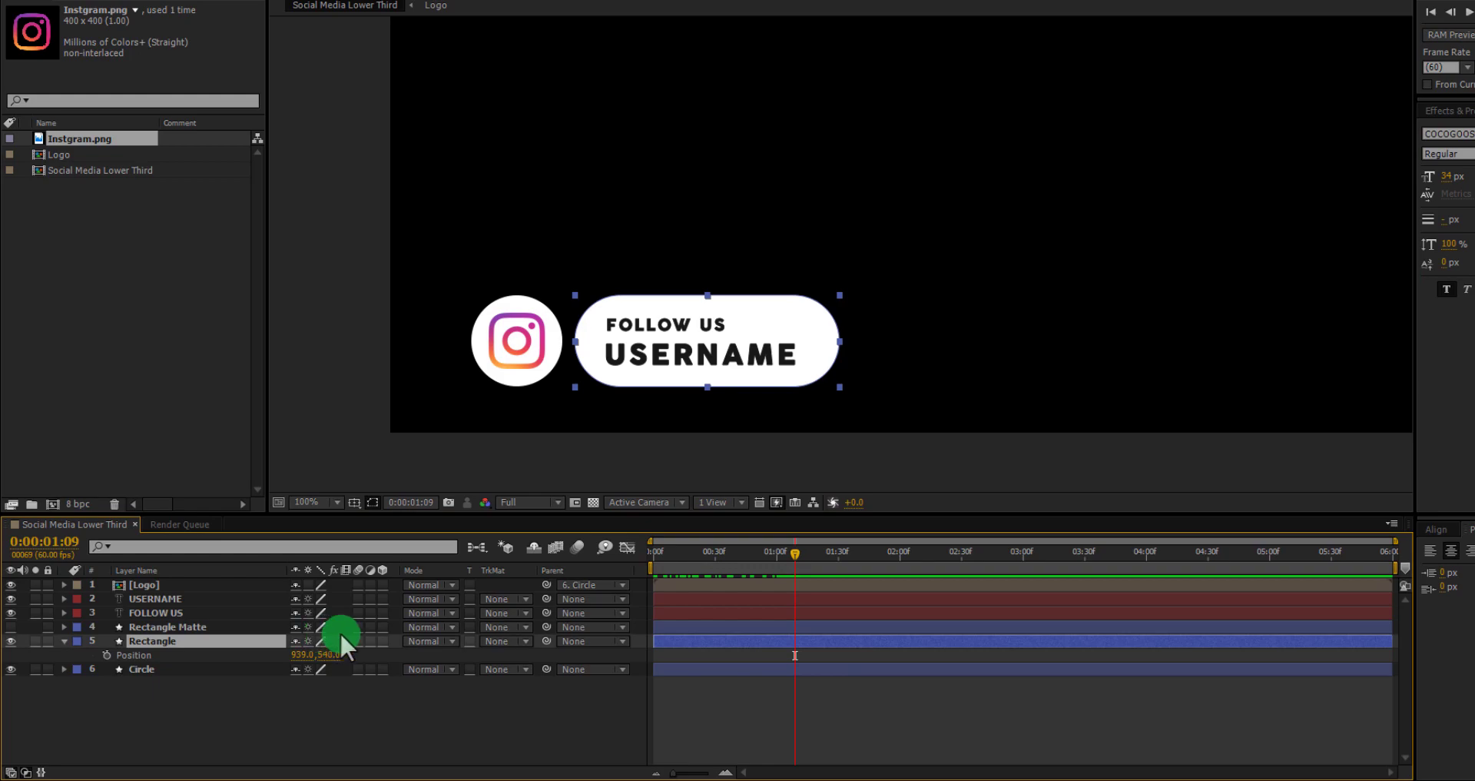
left_click_drag(700, 555, 781, 570)
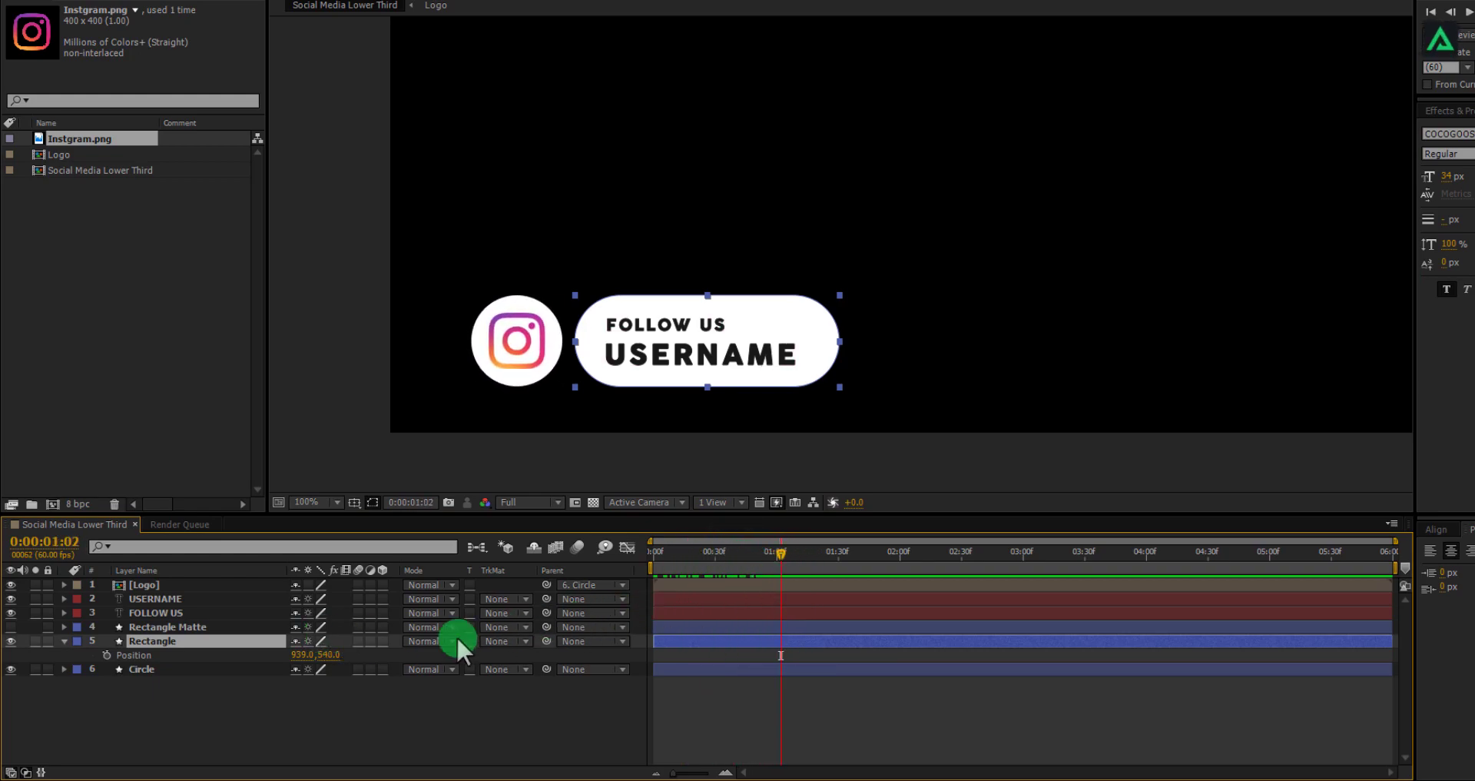
left_click(106, 655)
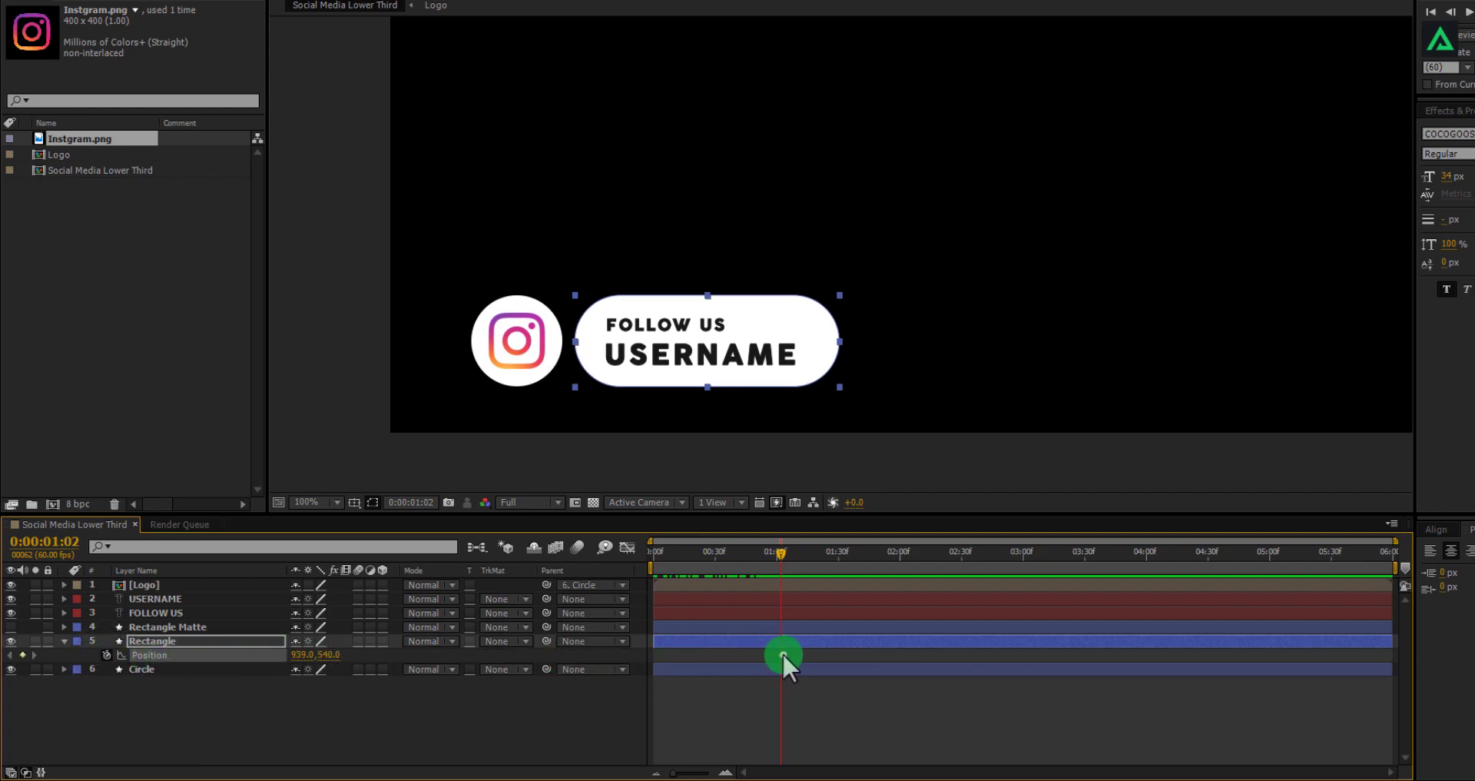
left_click_drag(781, 654, 868, 657)
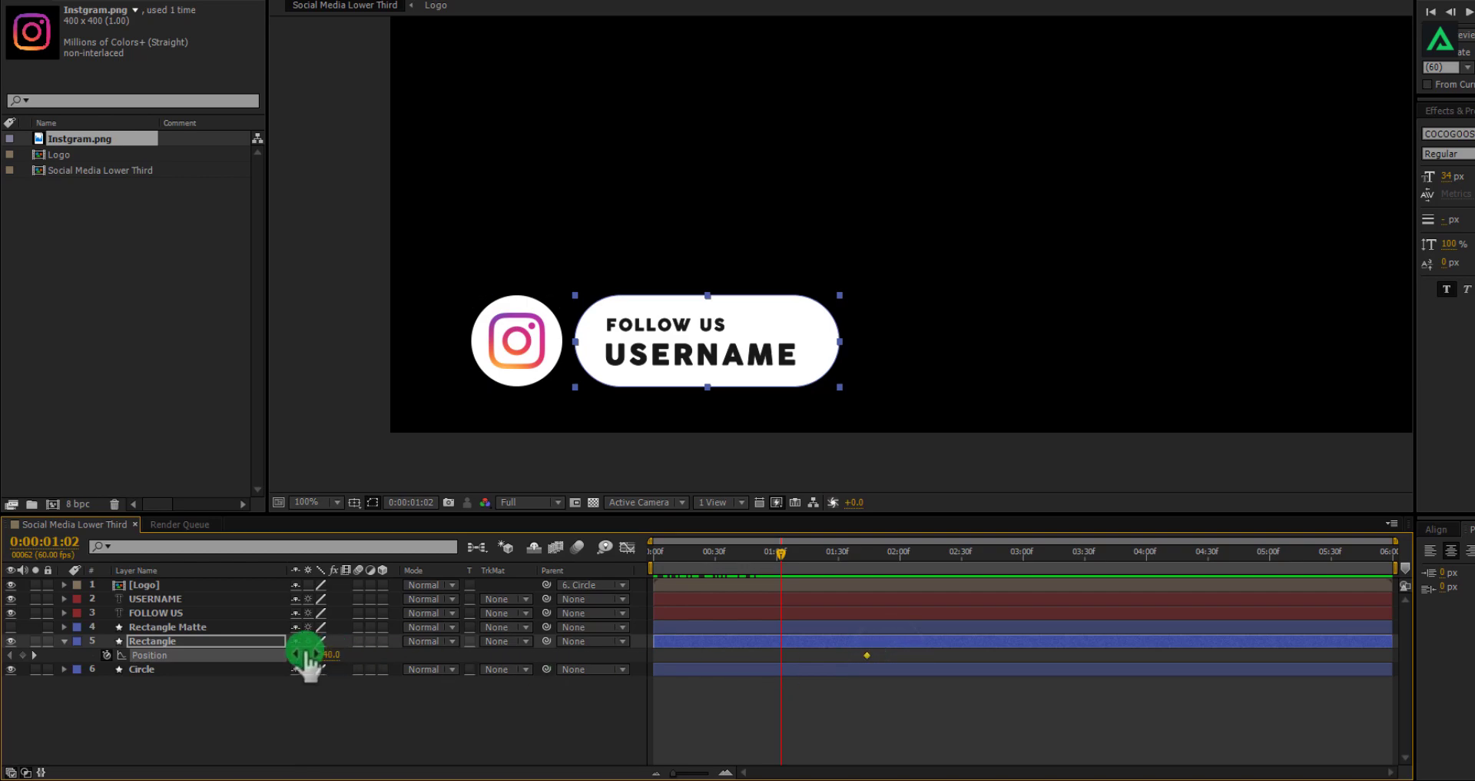
left_click_drag(306, 657, 52, 670)
left_click(204, 695)
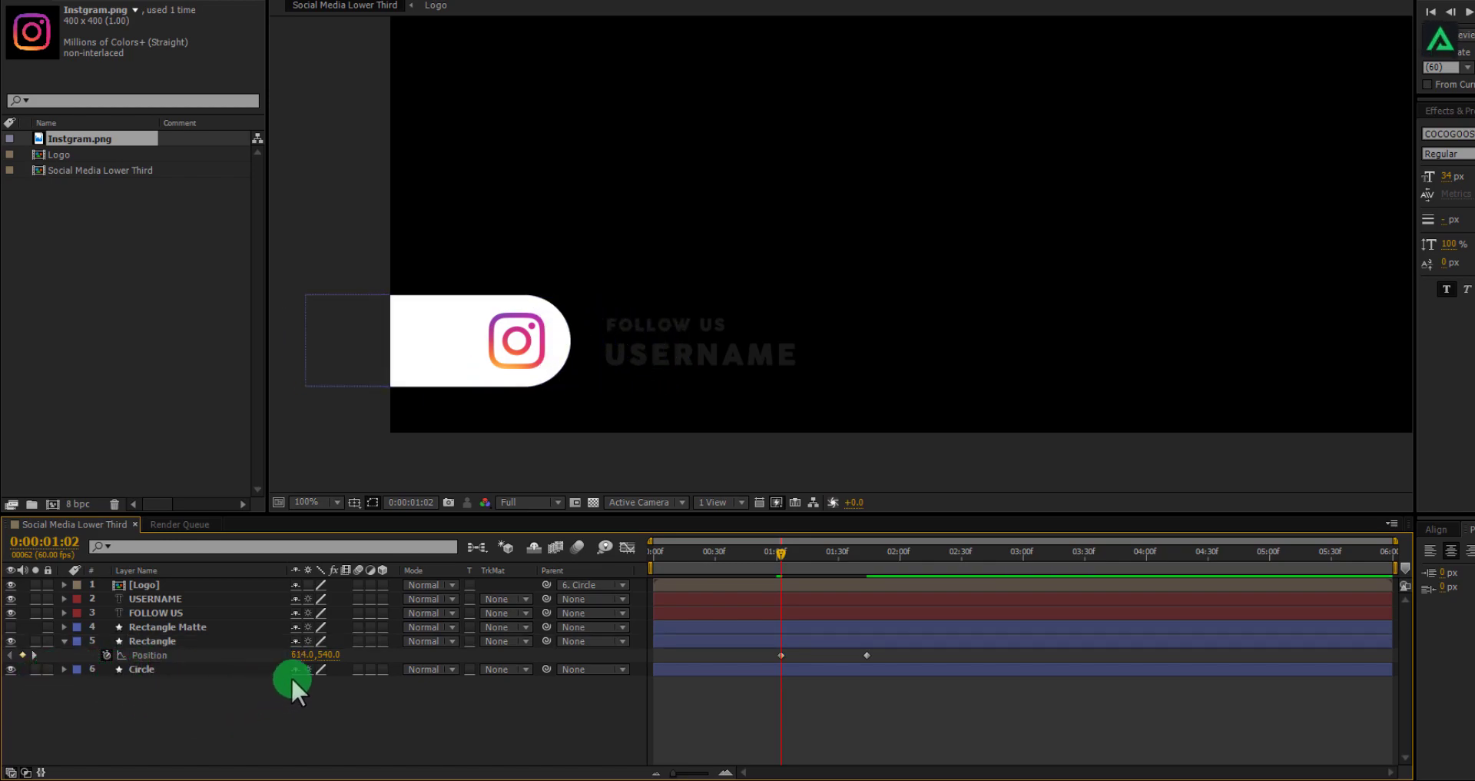
Set the pill's track matte to Alpha Matte 'Rectangle Matte' and scrub to check the reveal
left_click_drag(772, 550, 902, 561)
left_click(499, 639)
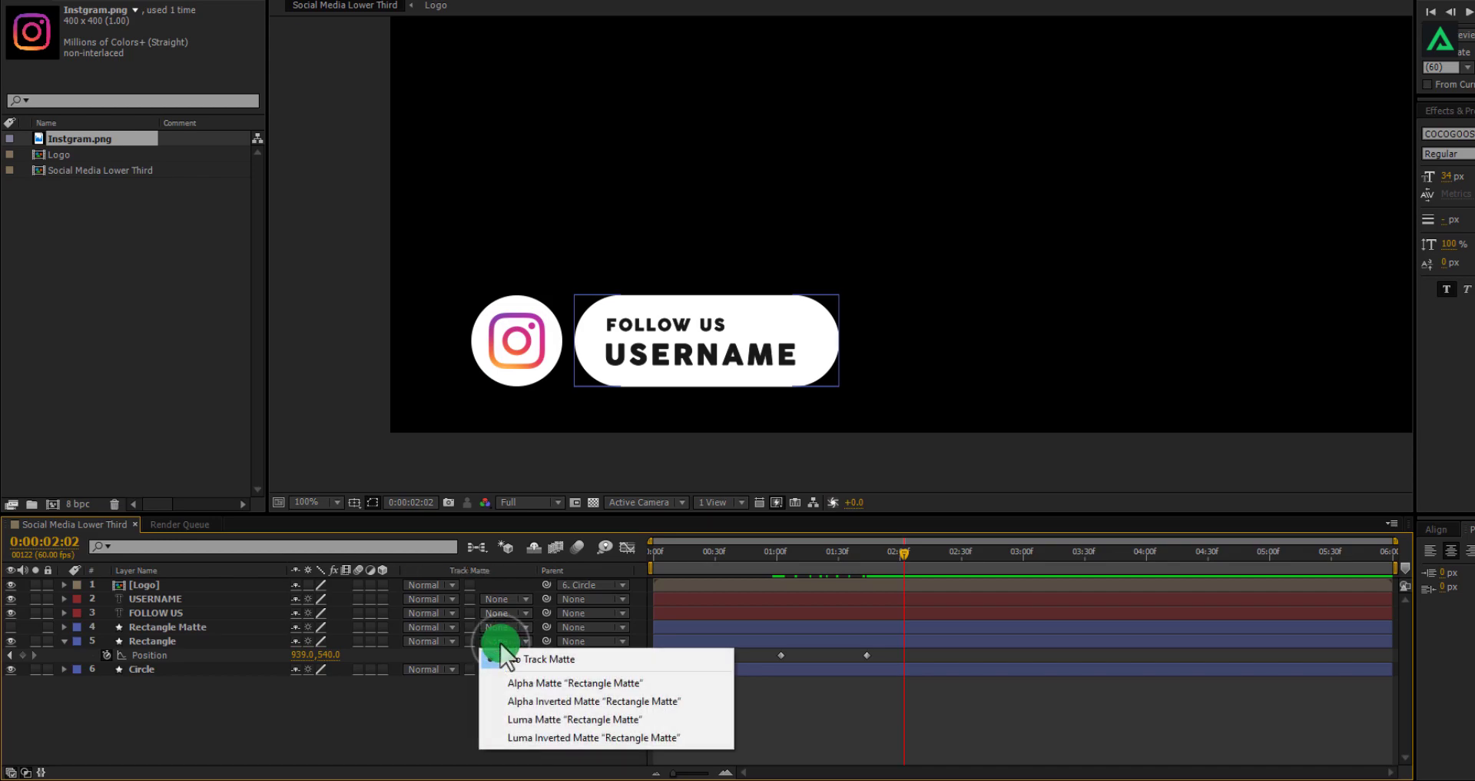
left_click(512, 682)
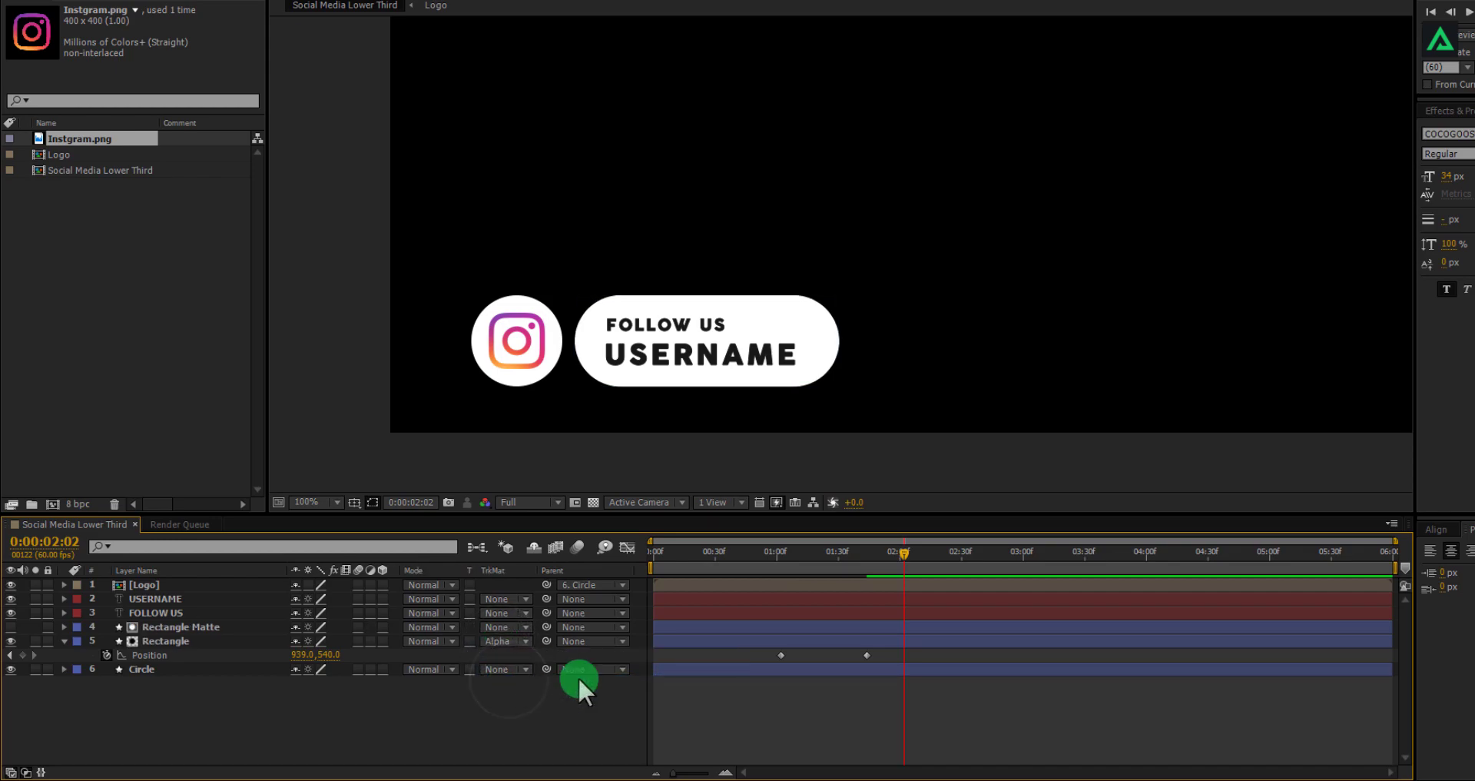
left_click_drag(847, 555, 766, 565)
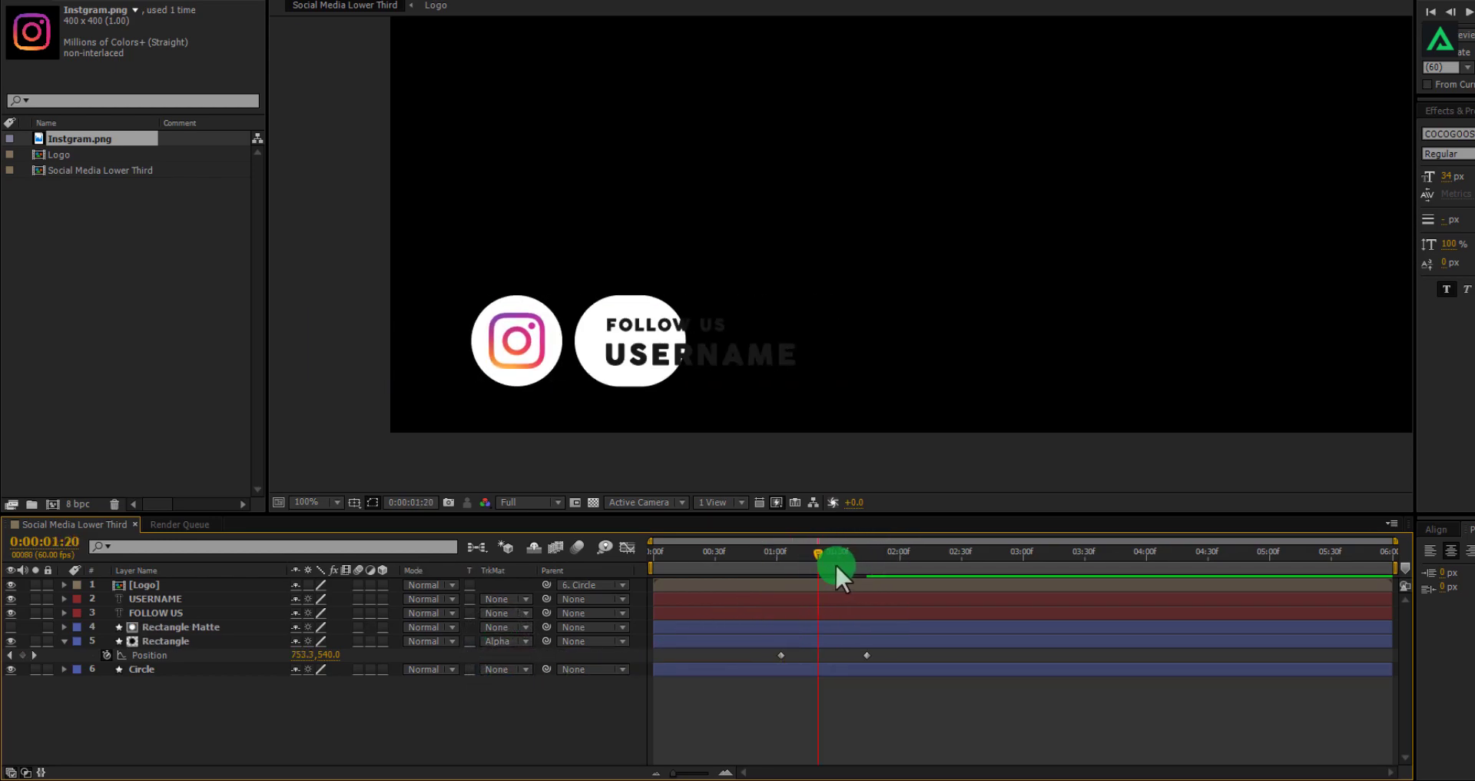
left_click_drag(836, 567, 889, 559)
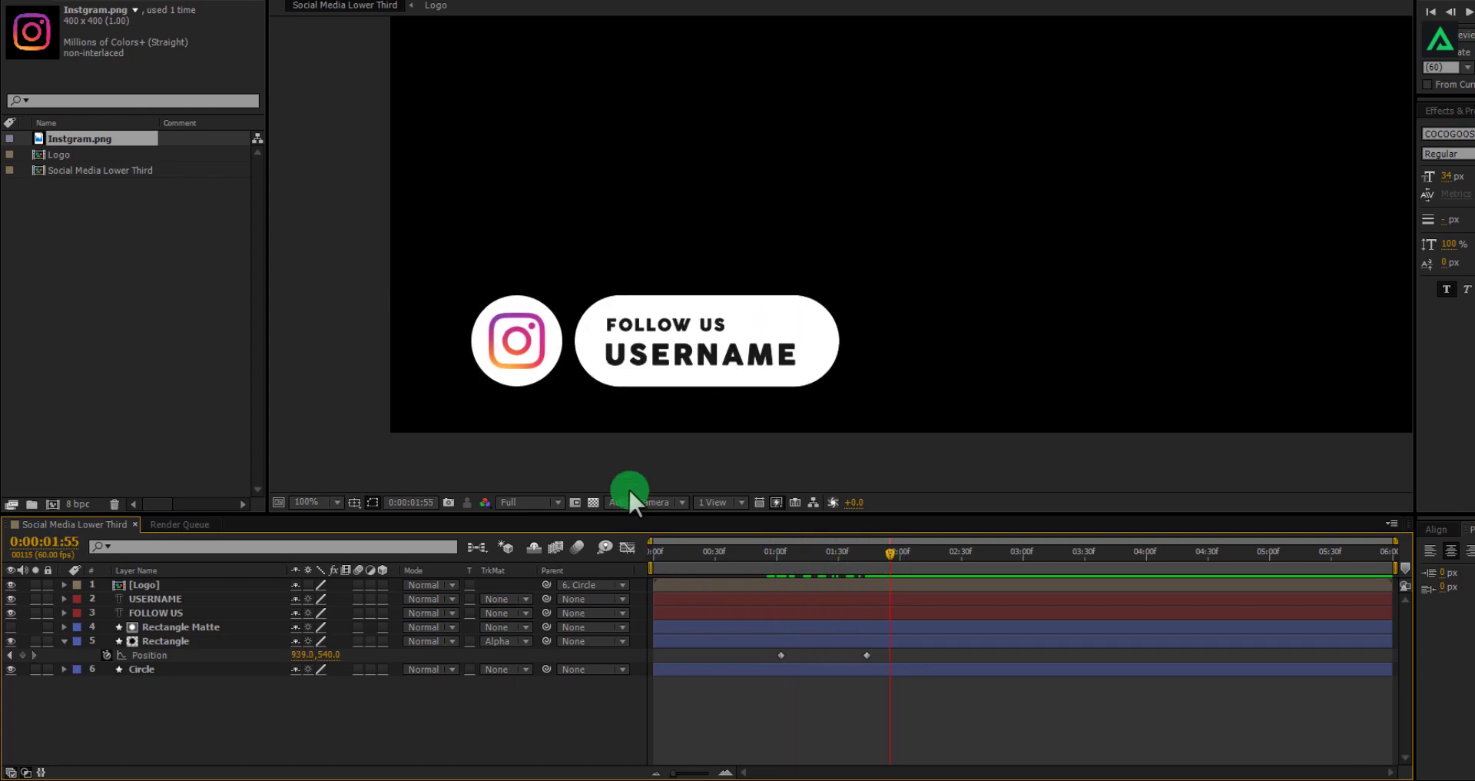
left_click(783, 551)
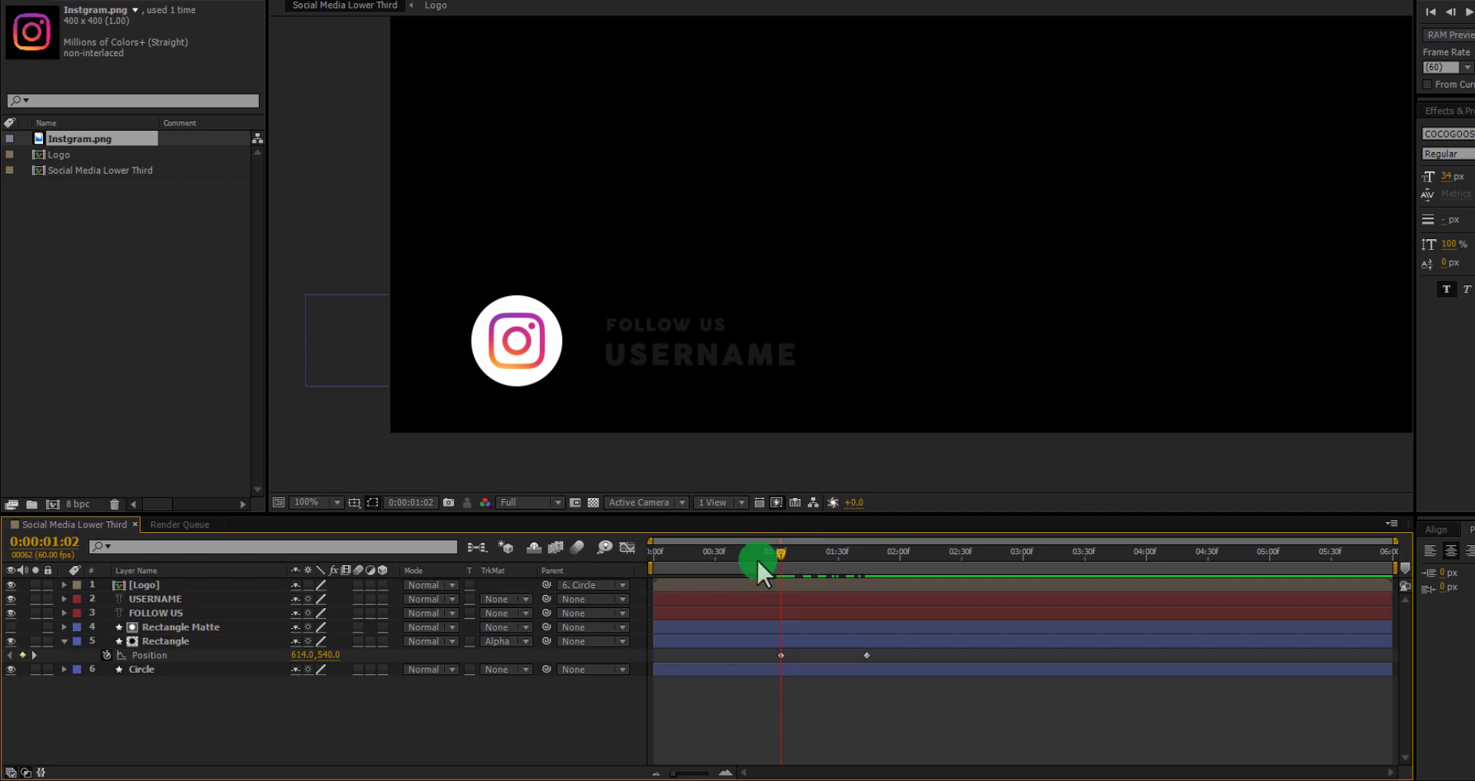
Keyframe FOLLOW US and USERNAME Position, offset right at 1:02, so both slide left into the pill
left_click(142, 669)
key("u")
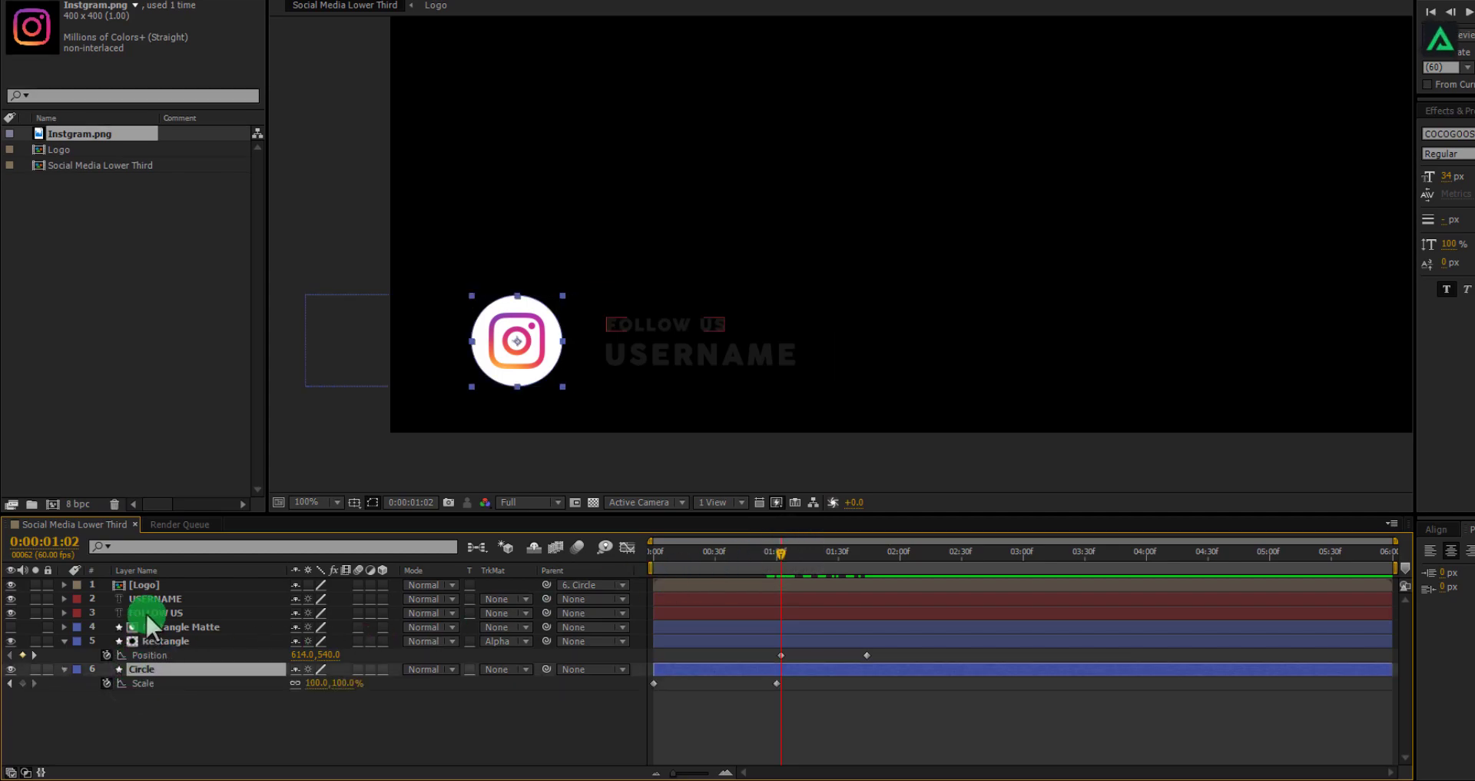
left_click(145, 612)
left_click(159, 593, "ctrl")
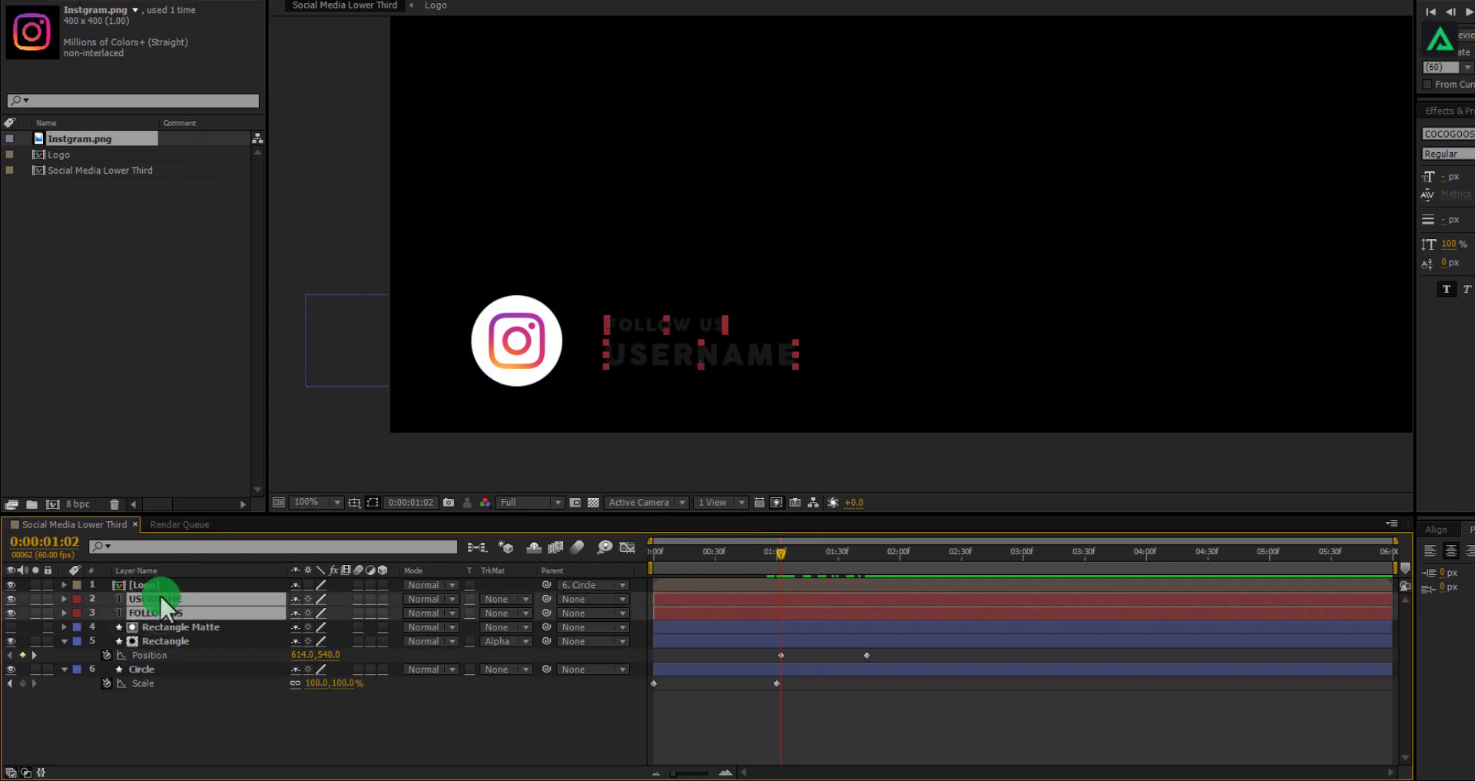
key("p")
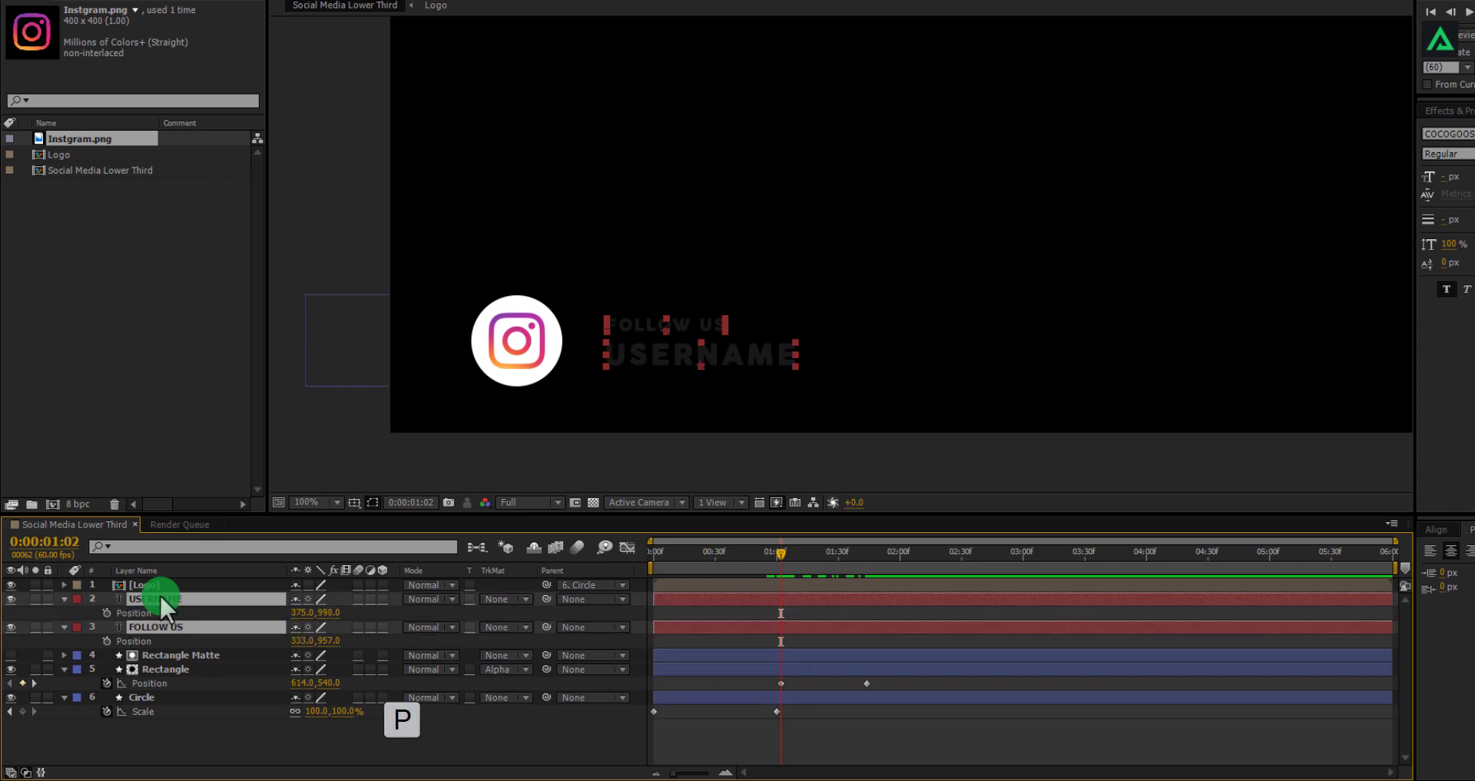
left_click(107, 612)
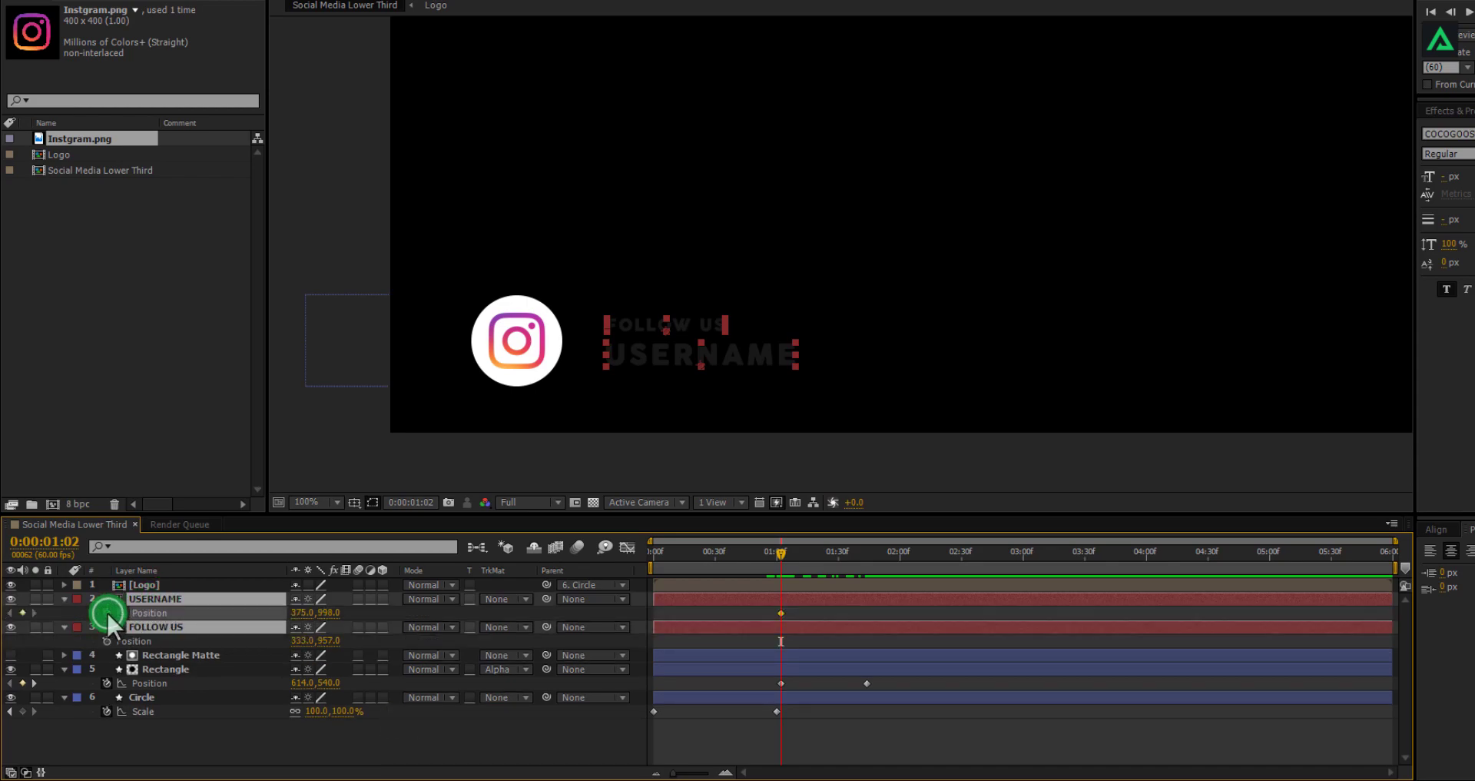
left_click_drag(786, 607, 863, 639)
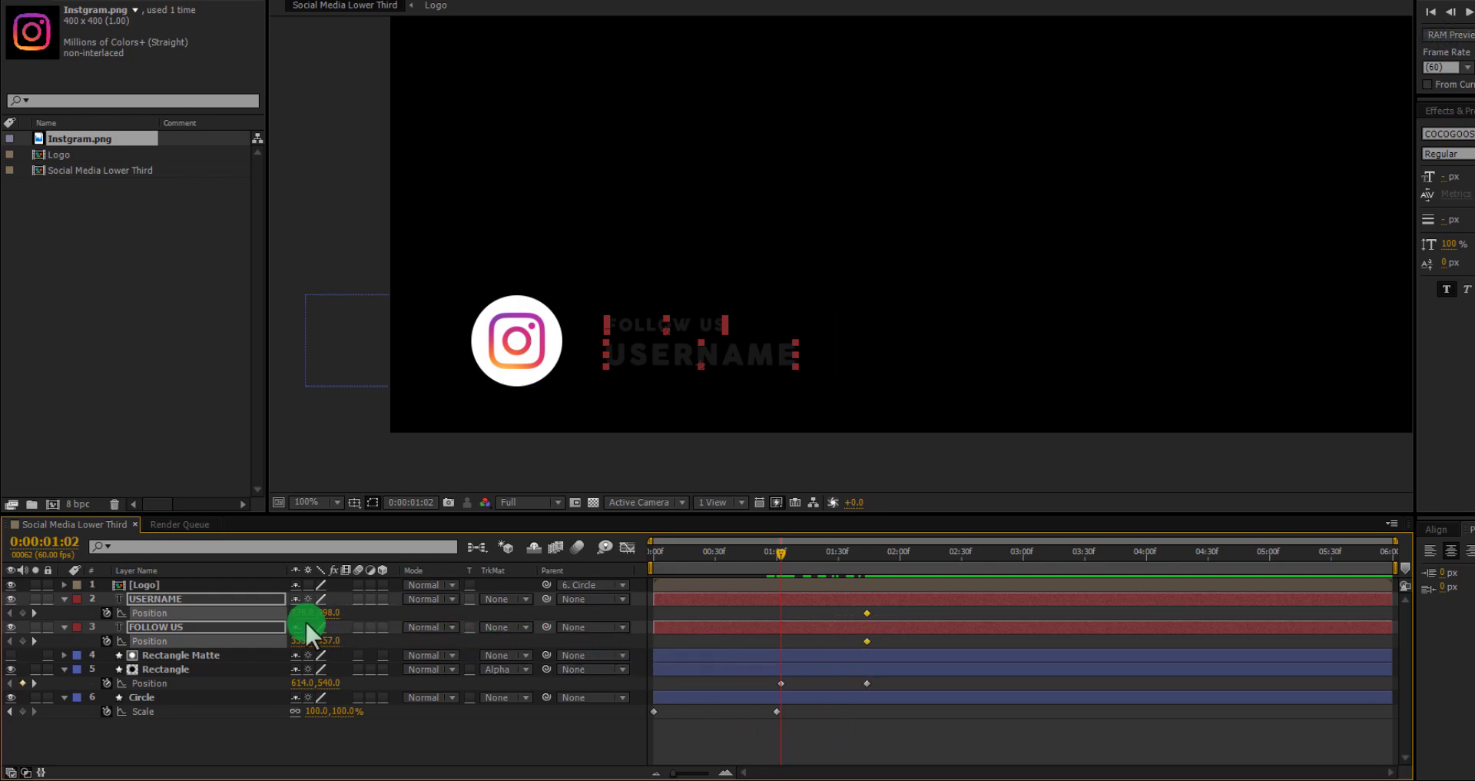
left_click_drag(298, 610, 547, 606)
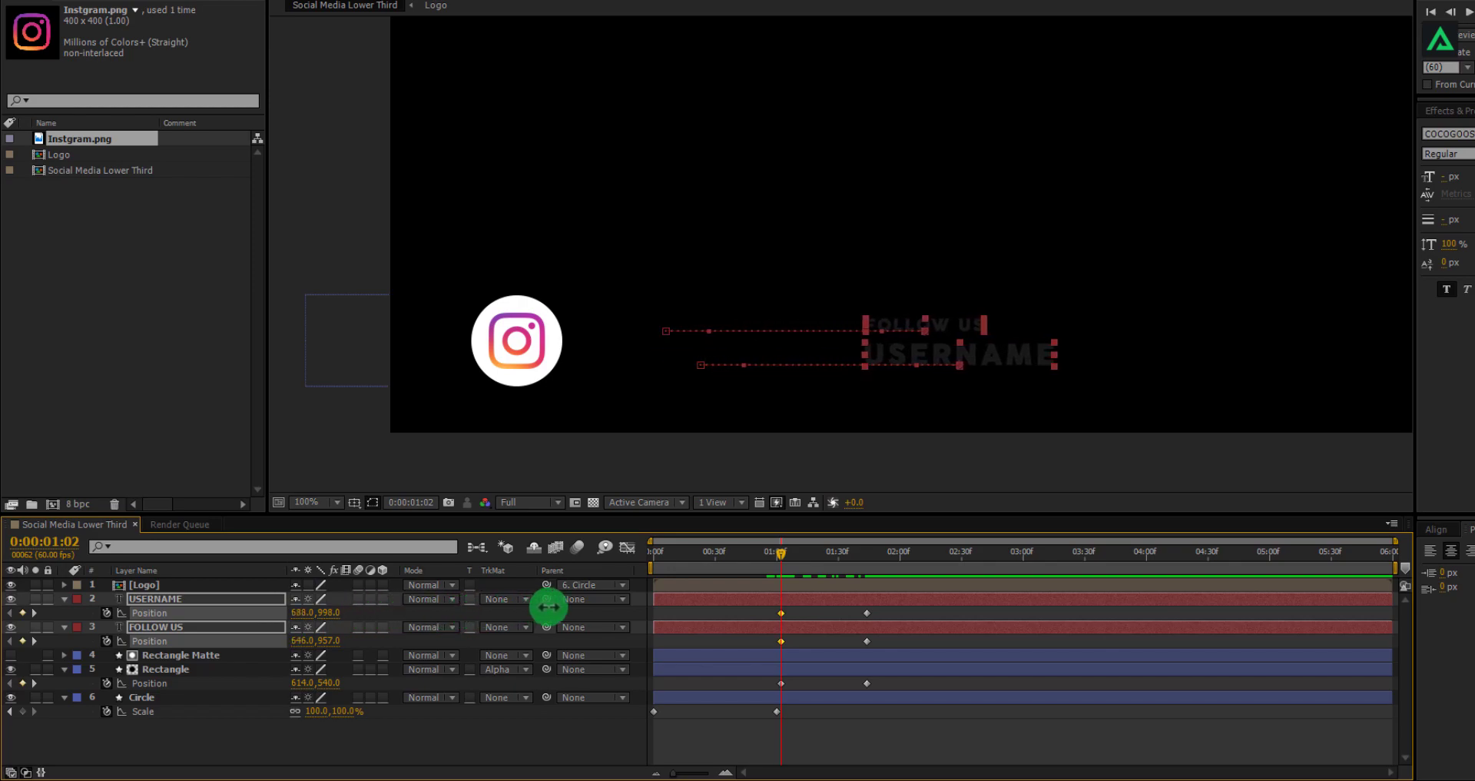
left_click(572, 729)
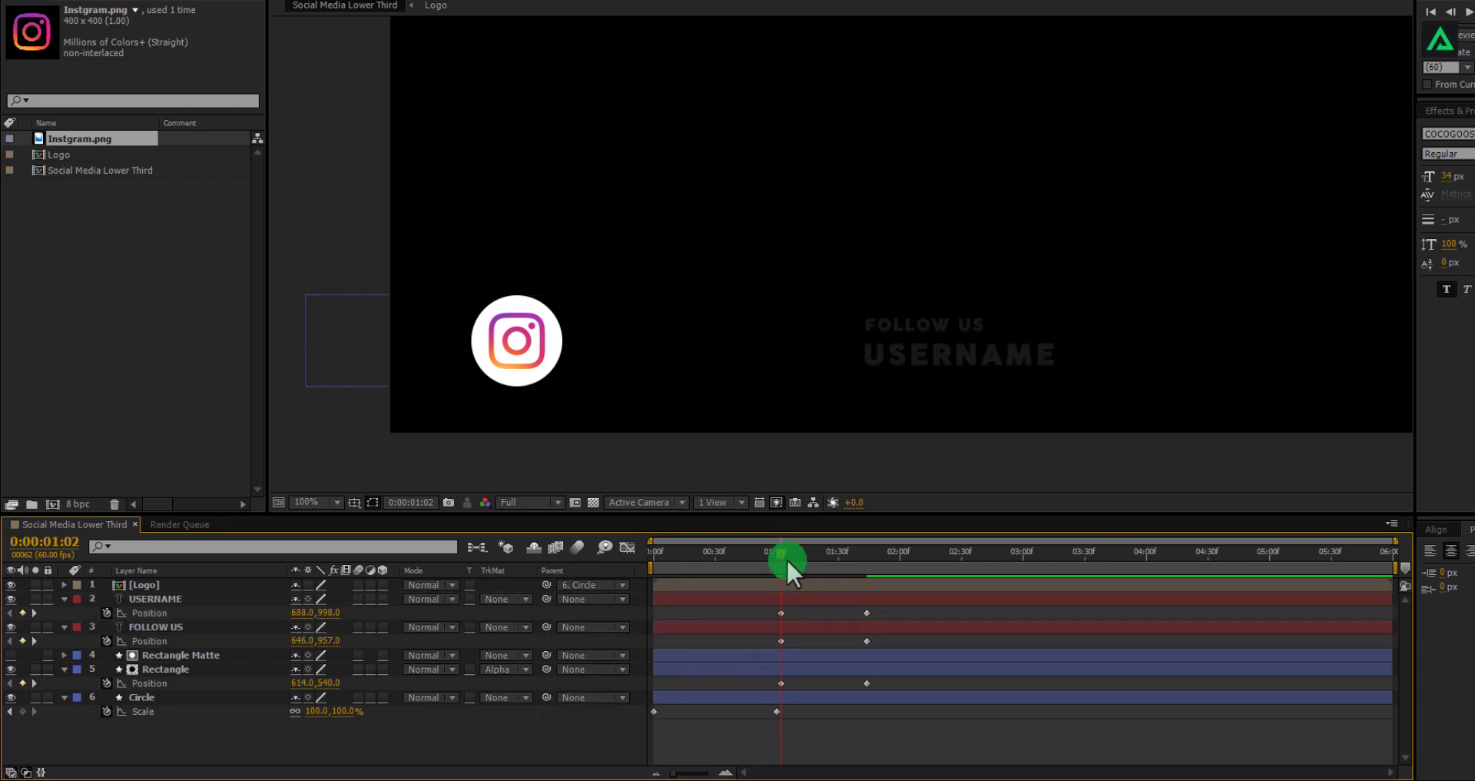
left_click_drag(788, 553, 861, 578)
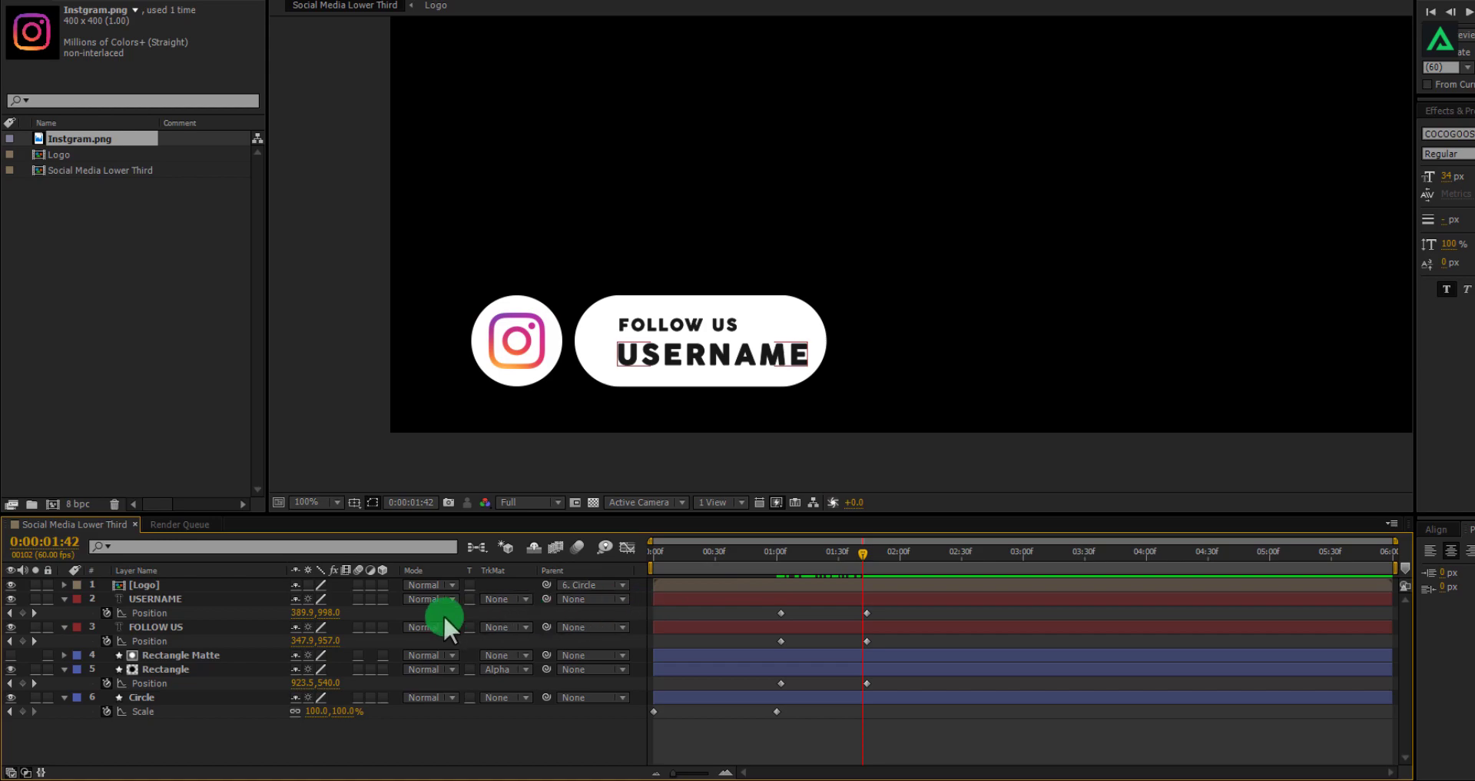
Duplicate the Rectangle pill layer twice and move Rectangle 3 above FOLLOW US
left_click(192, 668)
left_click(189, 663)
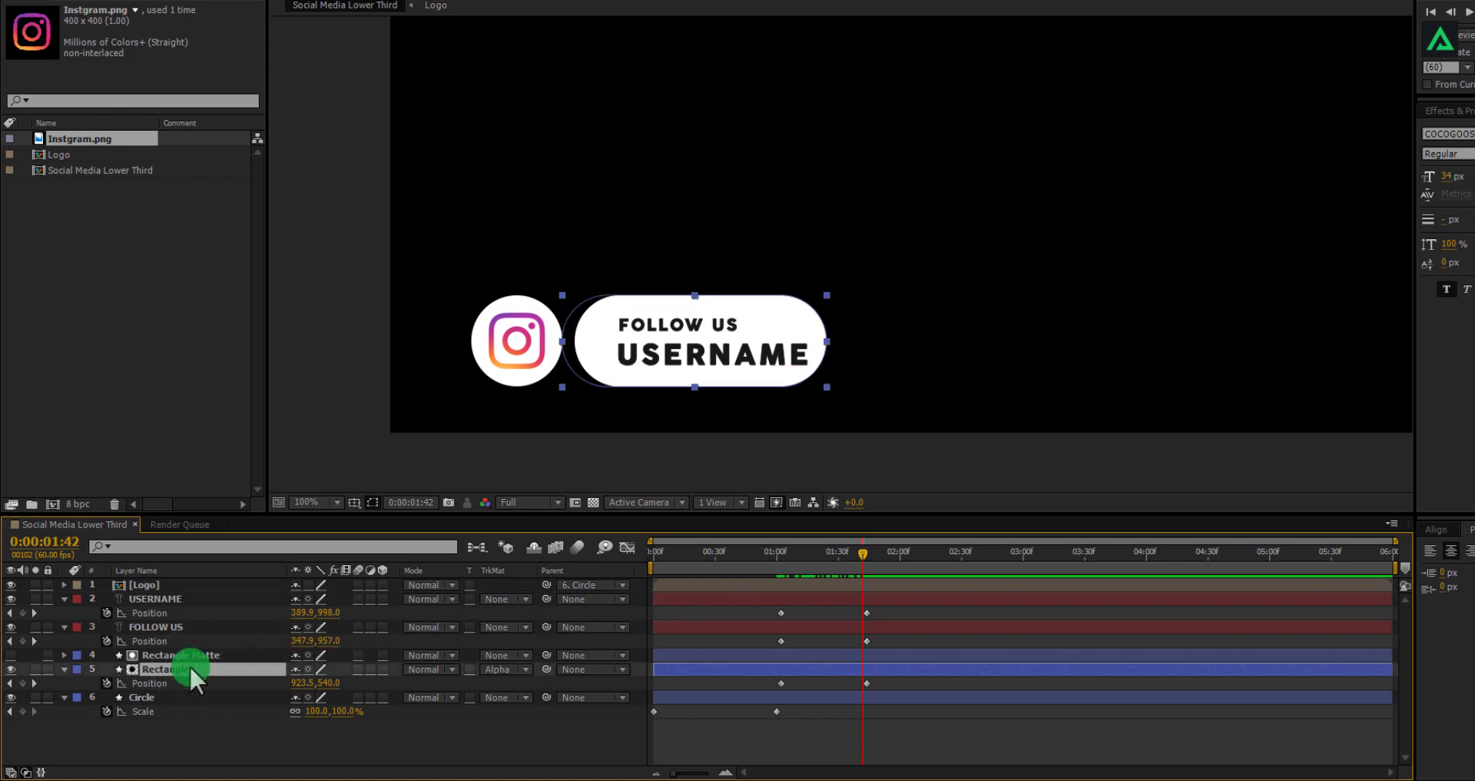
key("ctrl+d")
key("ctrl+d")
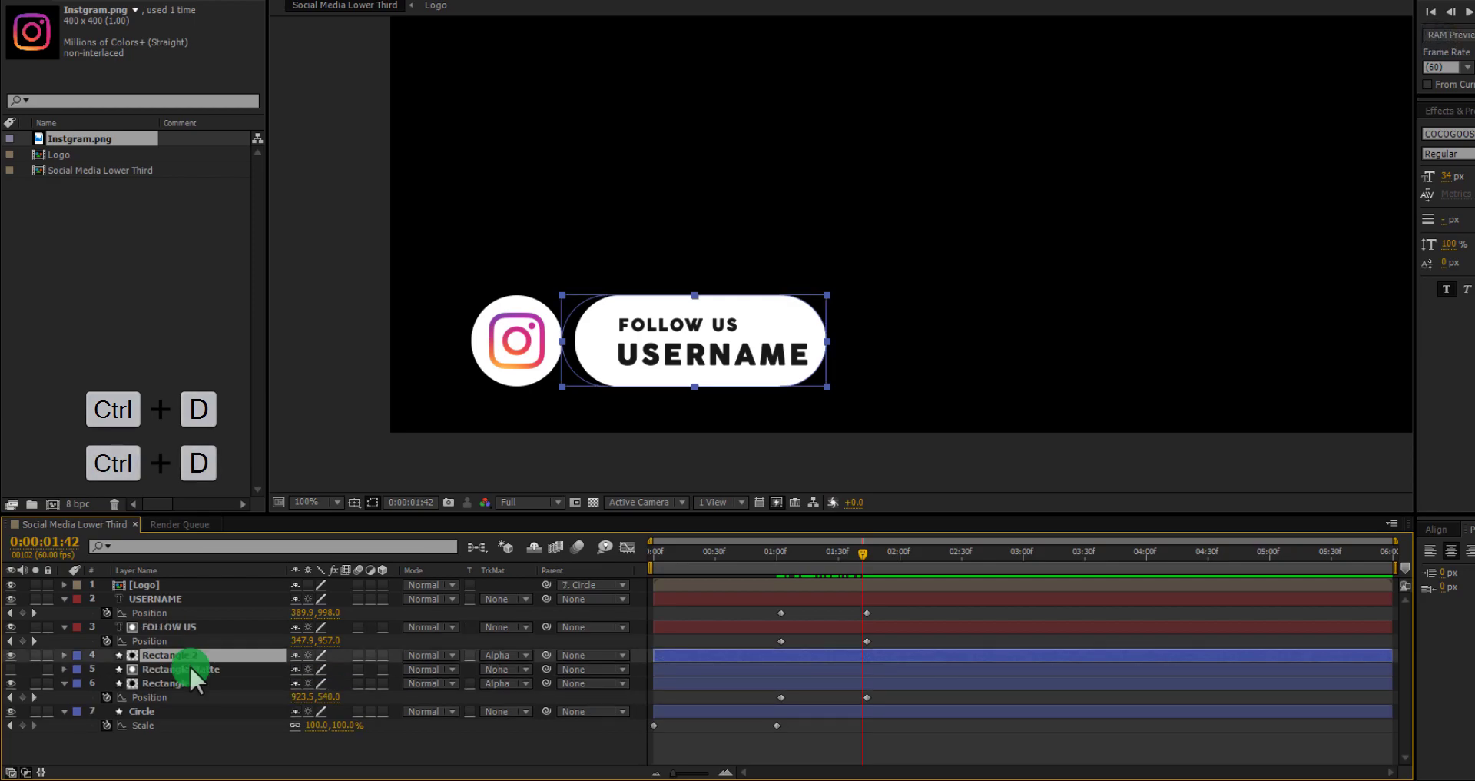
left_click_drag(189, 664, 197, 593)
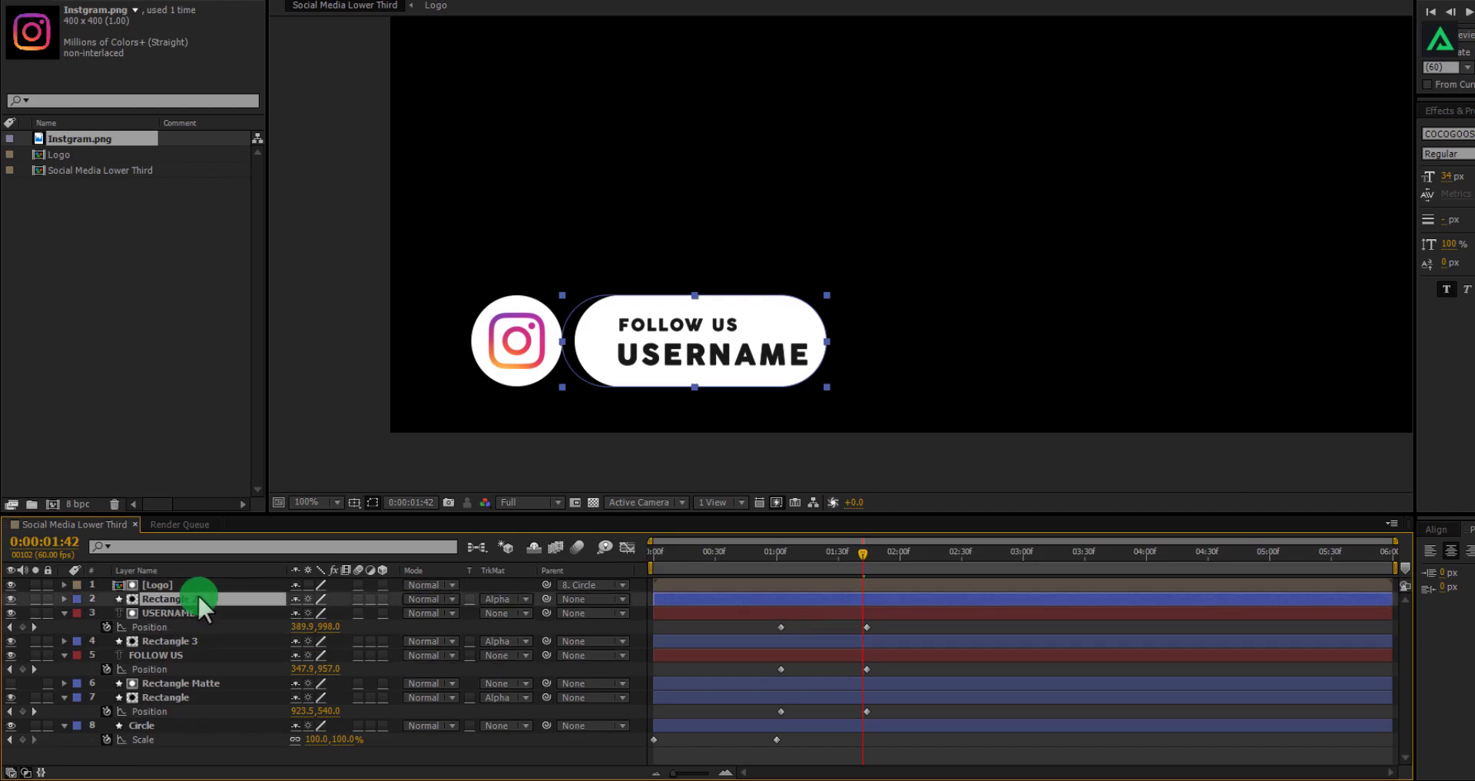
Set Rectangle 2 and 3 mattes to None; matte FOLLOW US with Rectangle 3, USERNAME with Rectangle 2
left_click(500, 599)
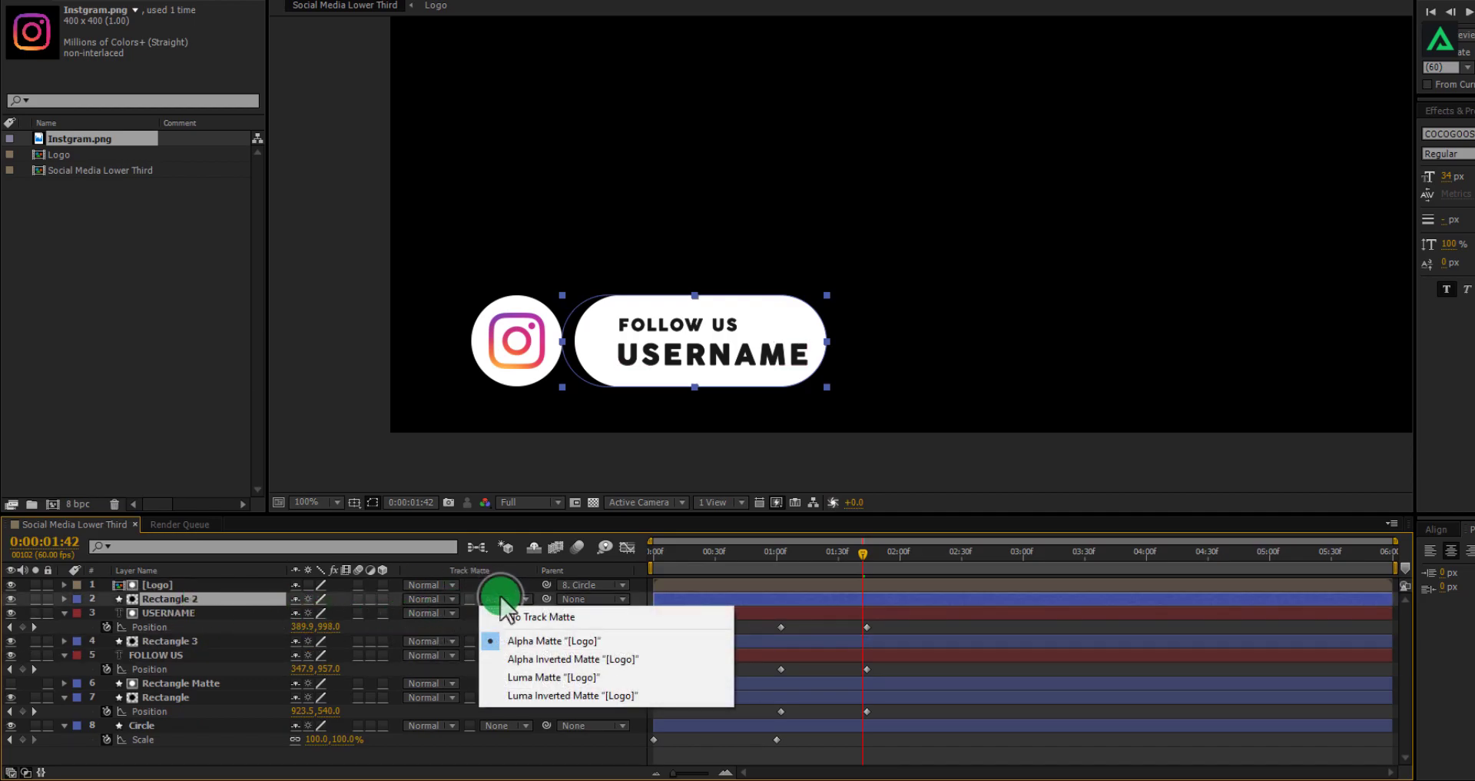
left_click(509, 611)
left_click(514, 640)
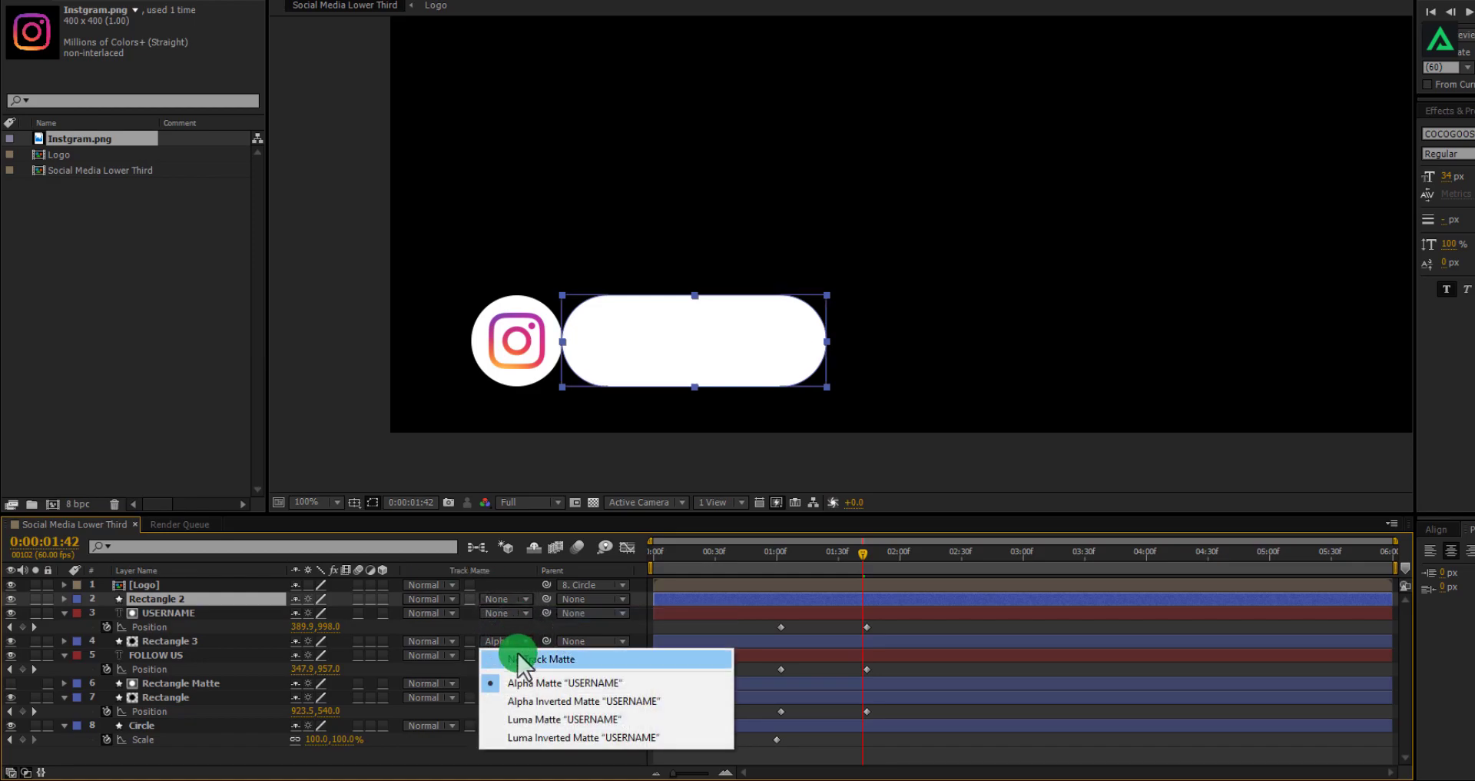
left_click(519, 659)
left_click(516, 653)
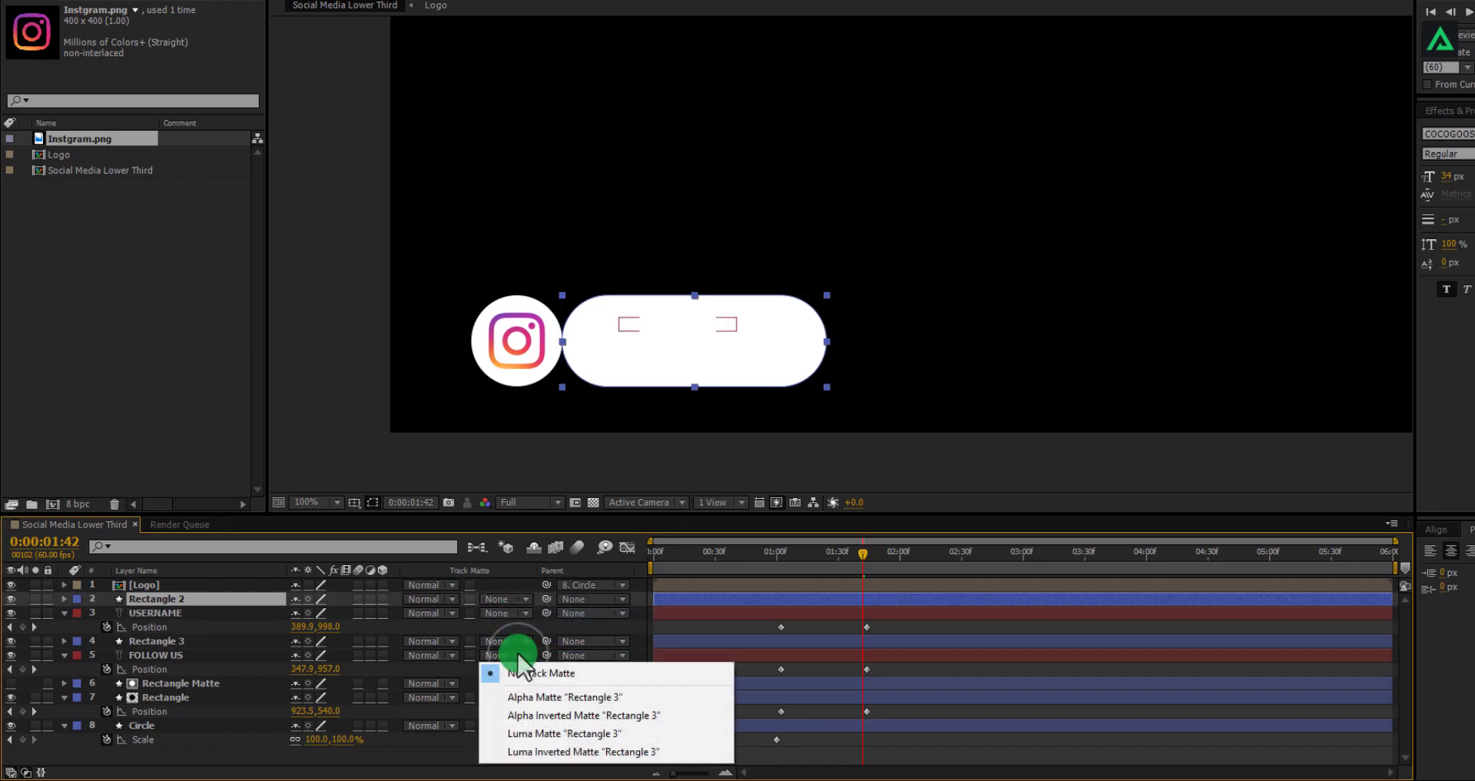
left_click(530, 697)
left_click(514, 613)
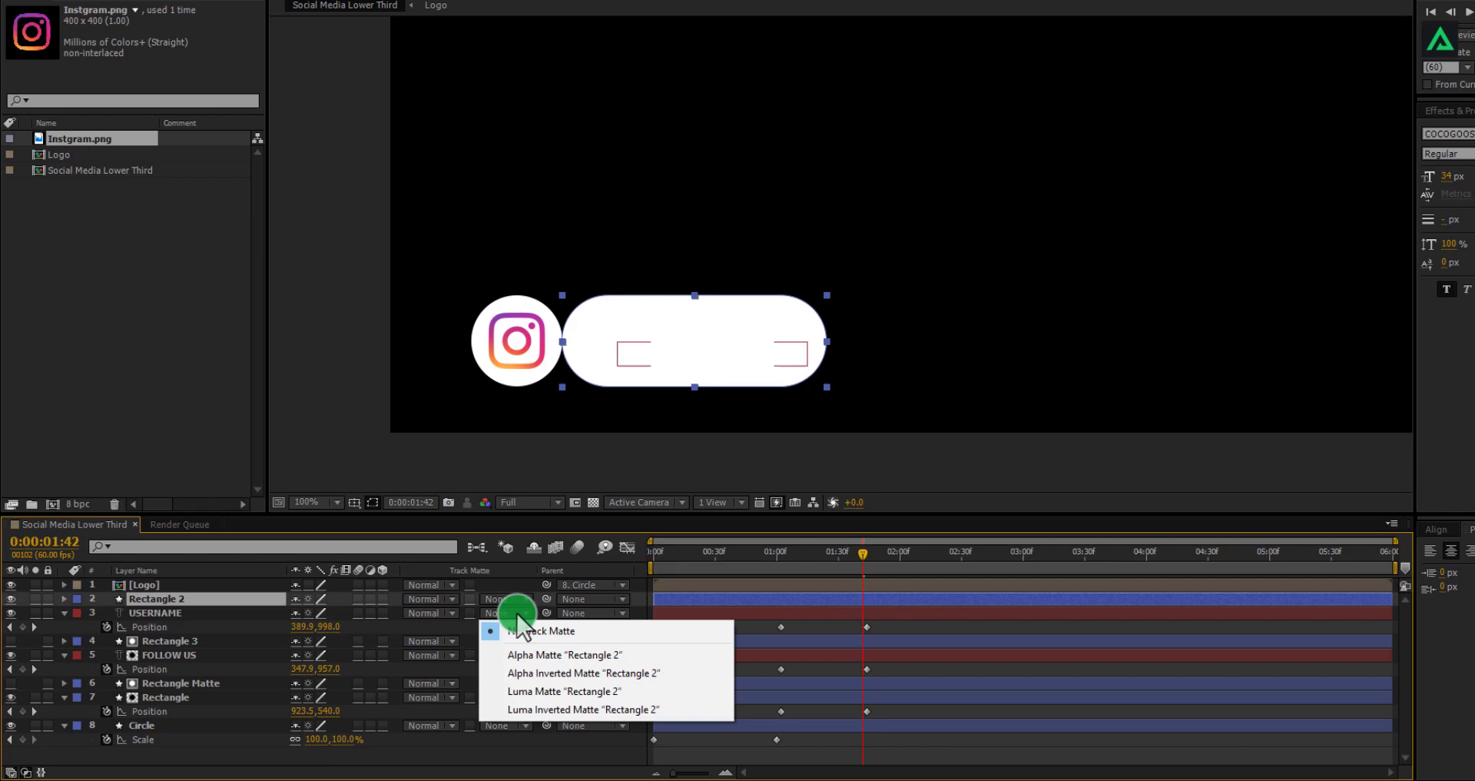
left_click(524, 654)
left_click_drag(790, 569, 846, 570)
left_click_drag(883, 621, 764, 712)
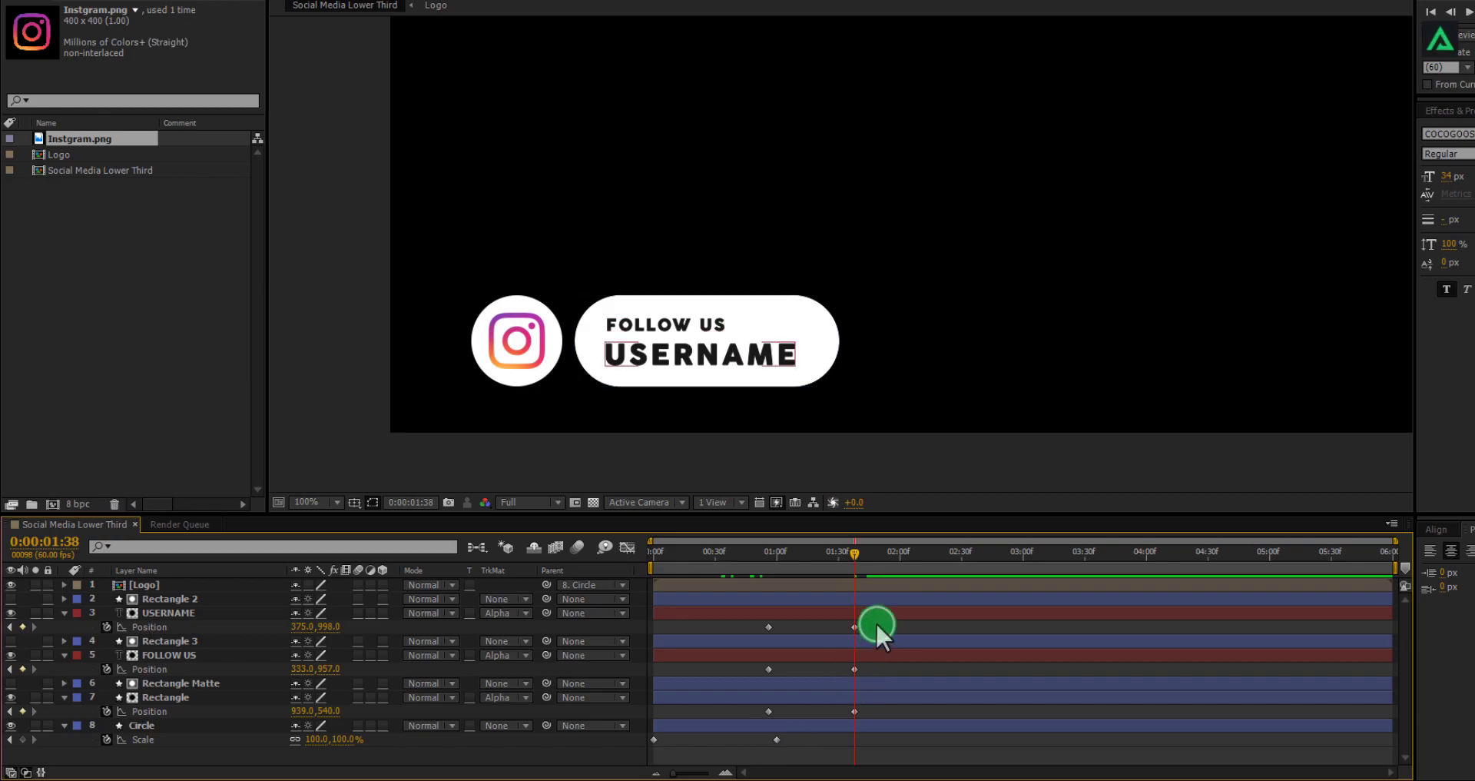
Shift the keyframes to end at 1:38, apply Easy Ease, and sharpen the Circle Scale curve
left_click_drag(876, 620, 638, 767)
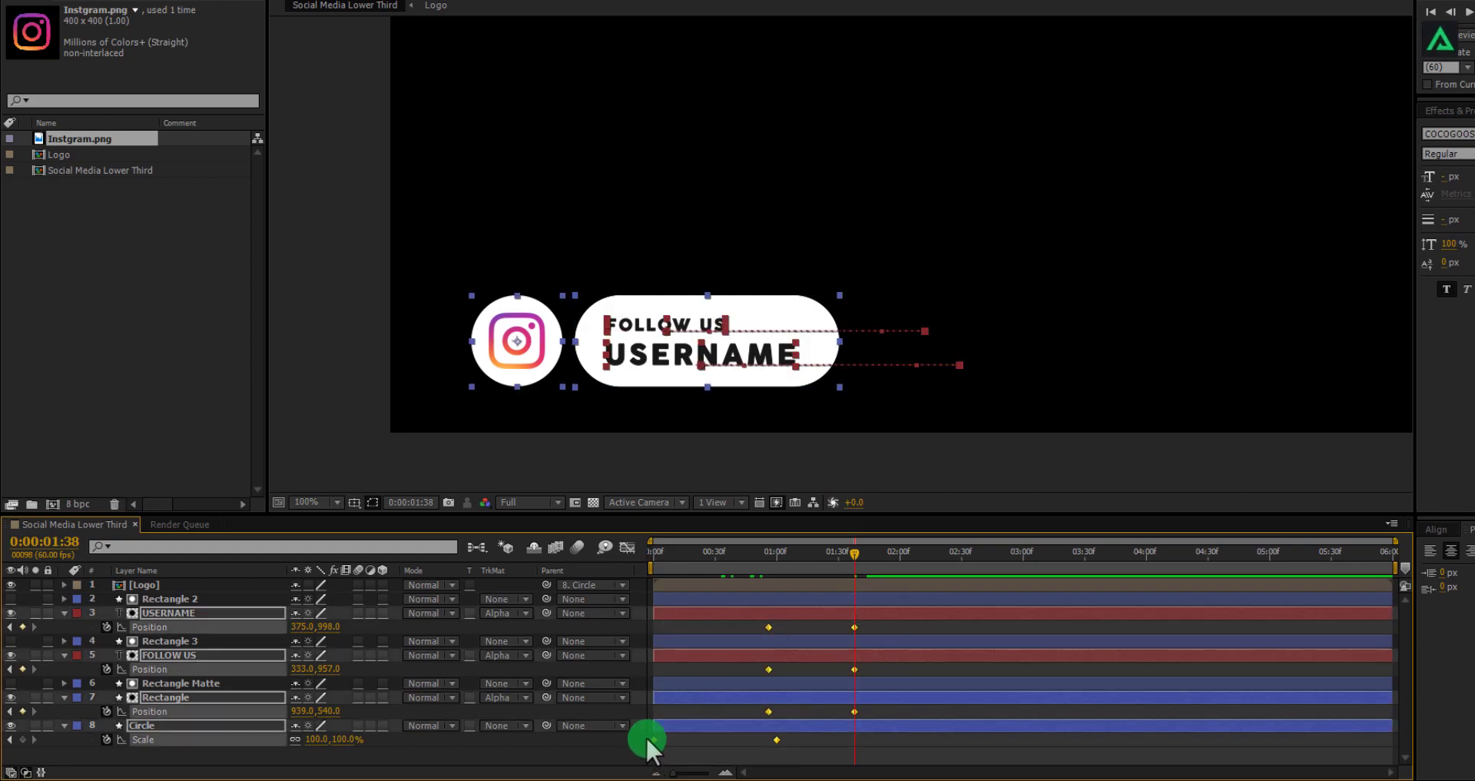
key("F9")
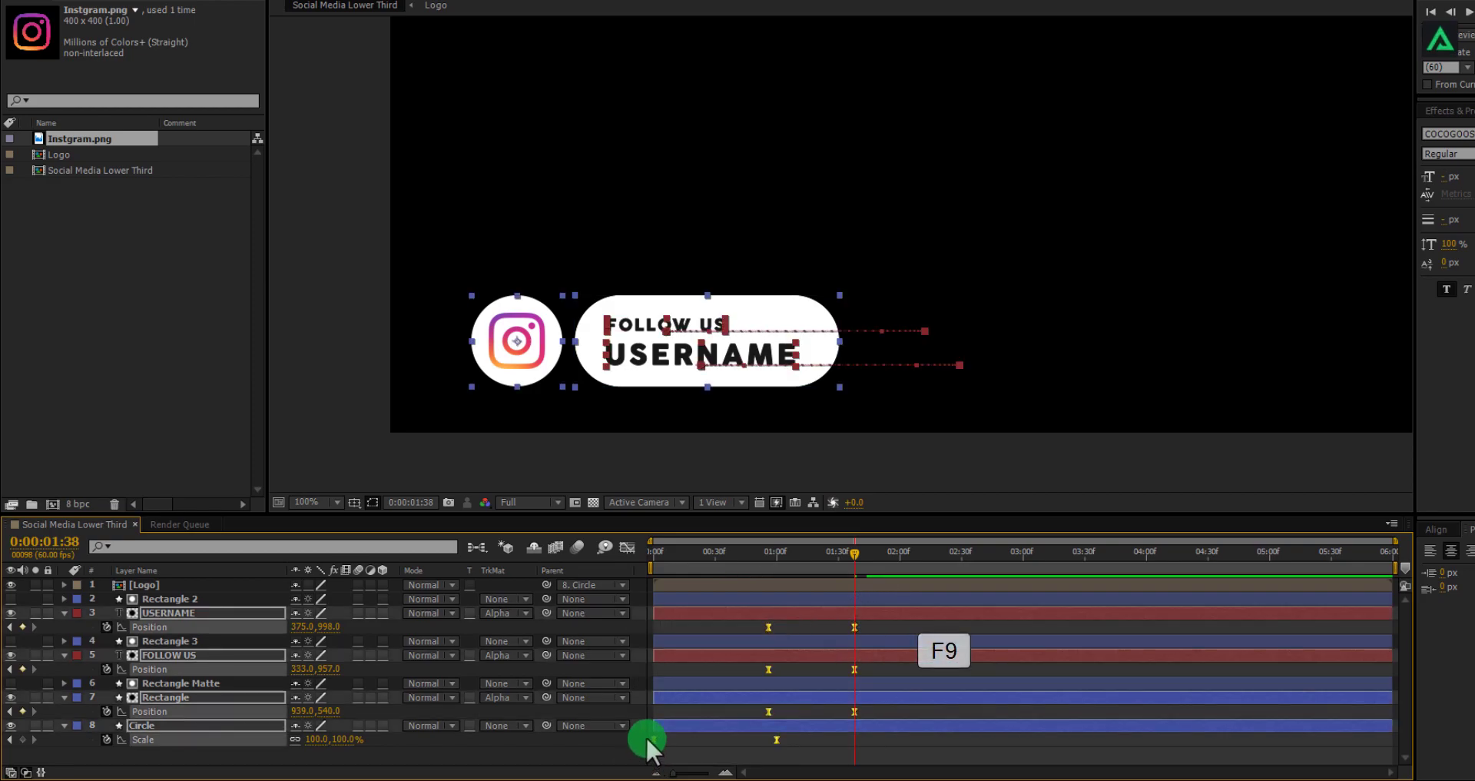
left_click(627, 547)
left_click(918, 694)
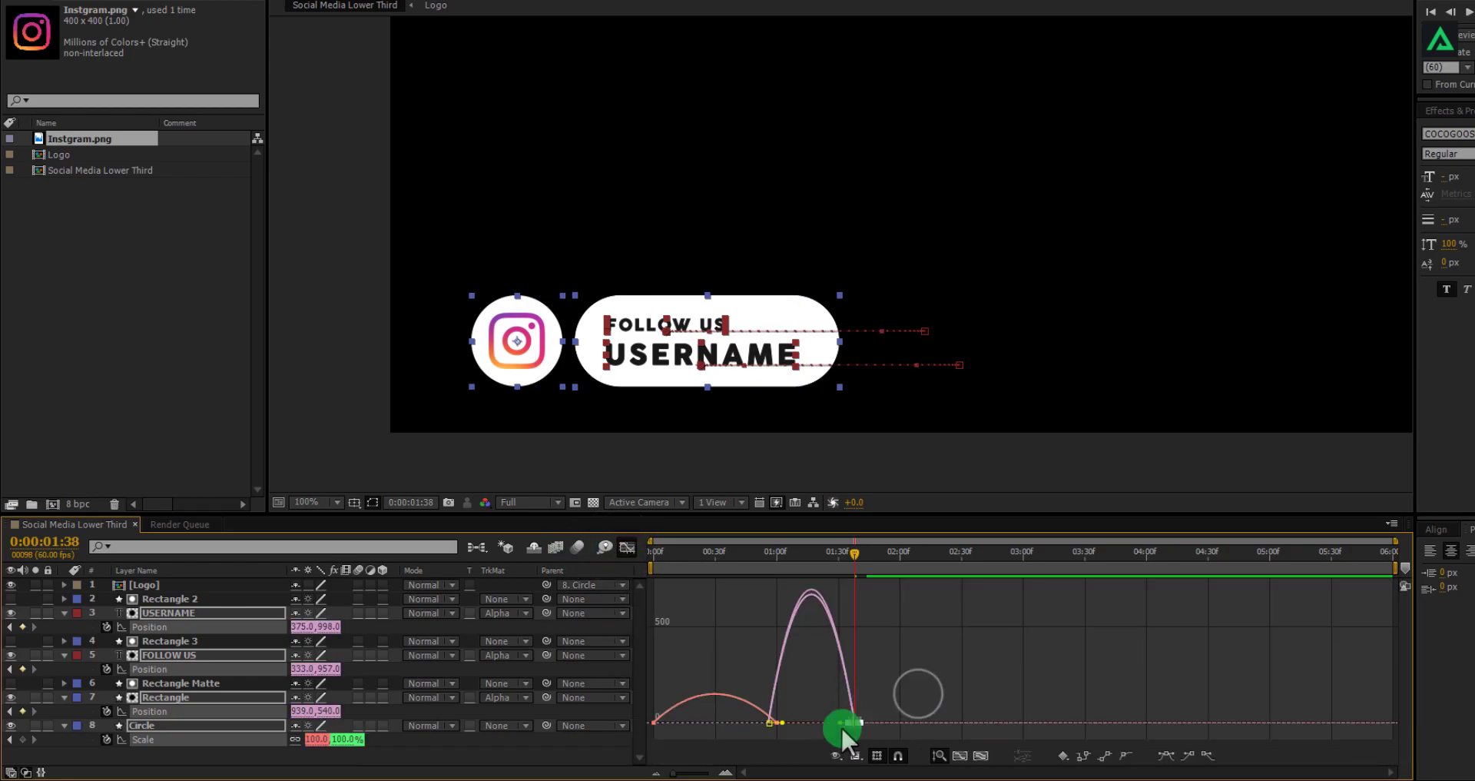
mouse_move(843, 730)
left_mouse_down()
mouse_move(746, 725)
mouse_move(807, 731)
mouse_move(859, 713)
mouse_move(824, 721)
left_mouse_up()
left_click(625, 547)
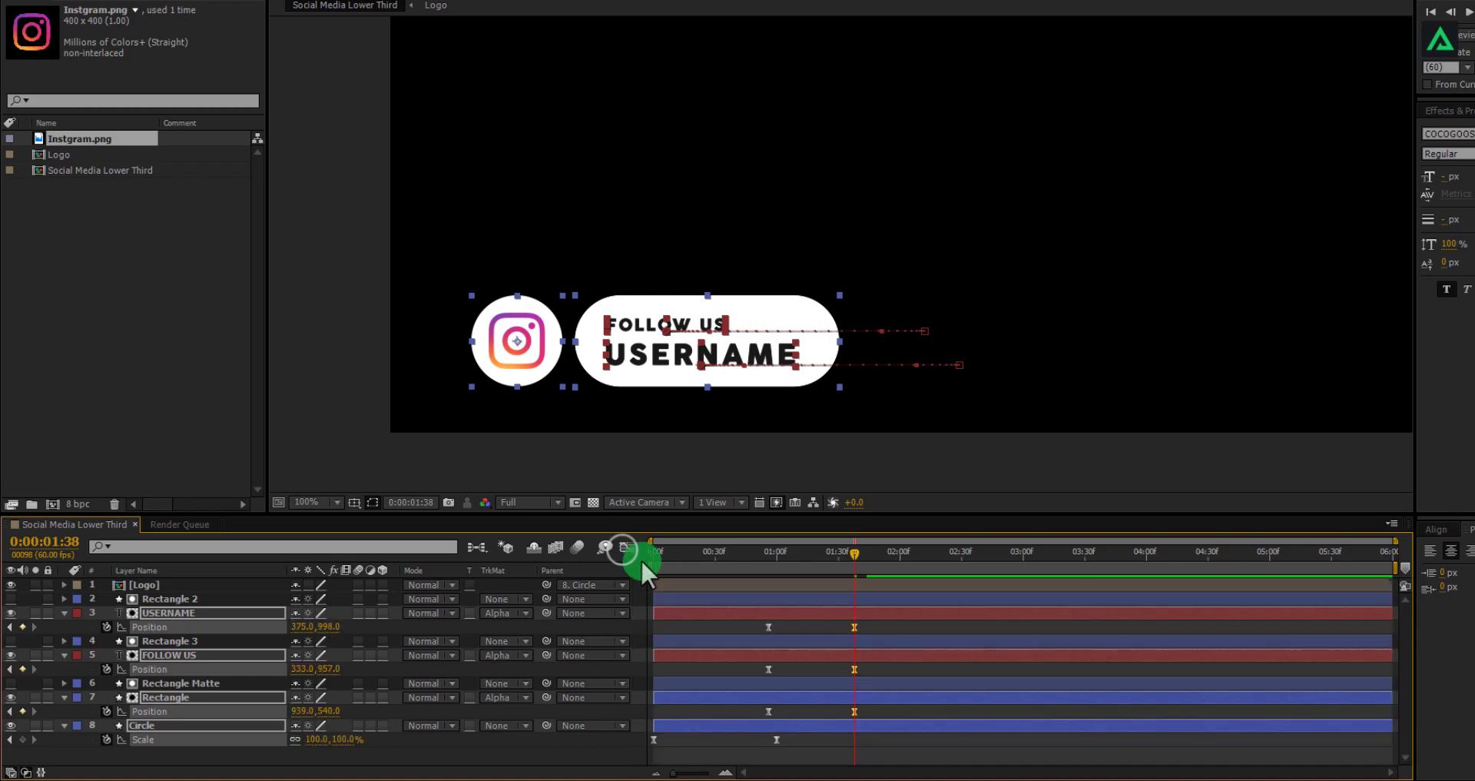
Preview the lower third from the start and inspect the half-revealed text at 1:31
left_click(811, 751)
mouse_move(853, 560)
left_mouse_down()
mouse_move(592, 560)
mouse_move(839, 550)
left_mouse_up()
key("space")
left_click(537, 418)
left_click(749, 361)
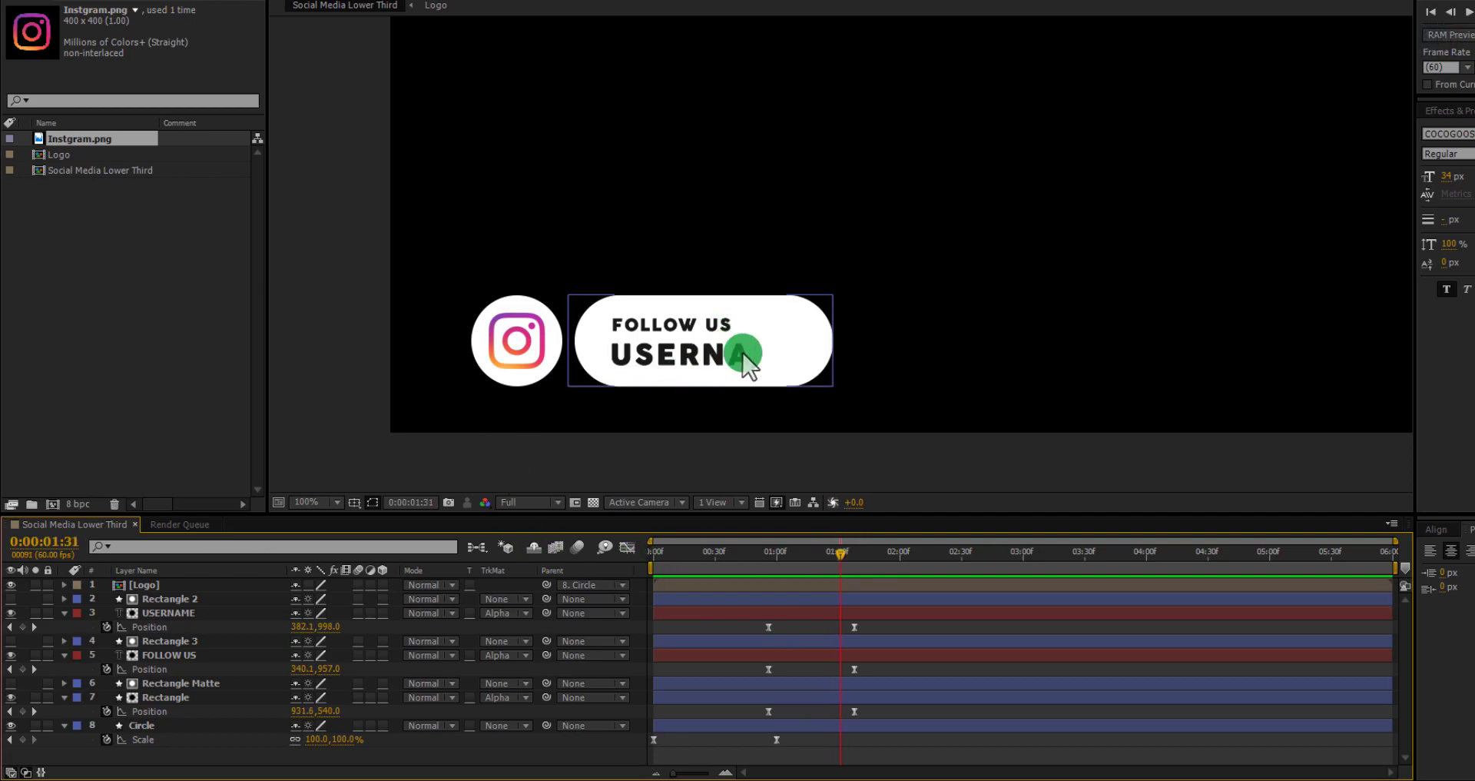
left_click(731, 613)
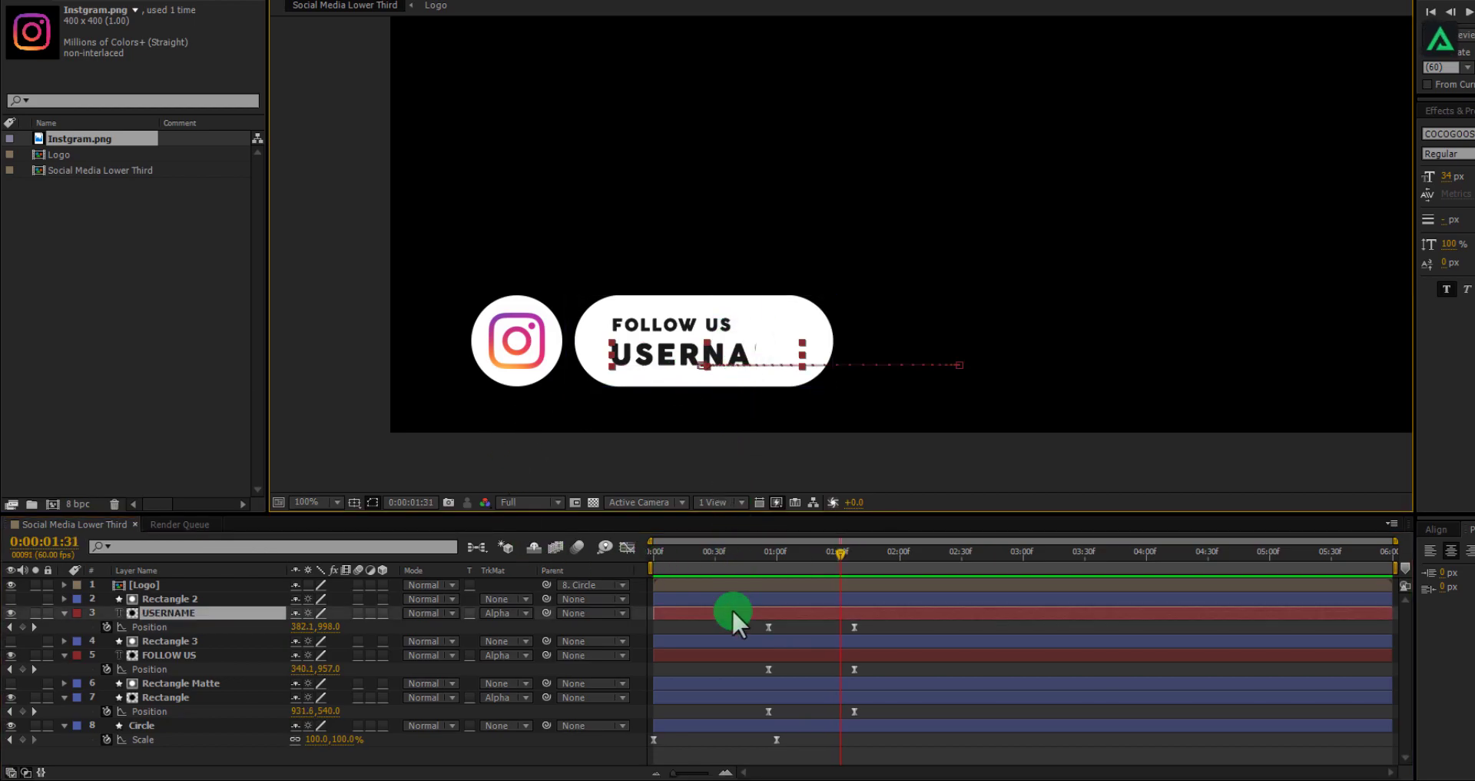
left_click(726, 665)
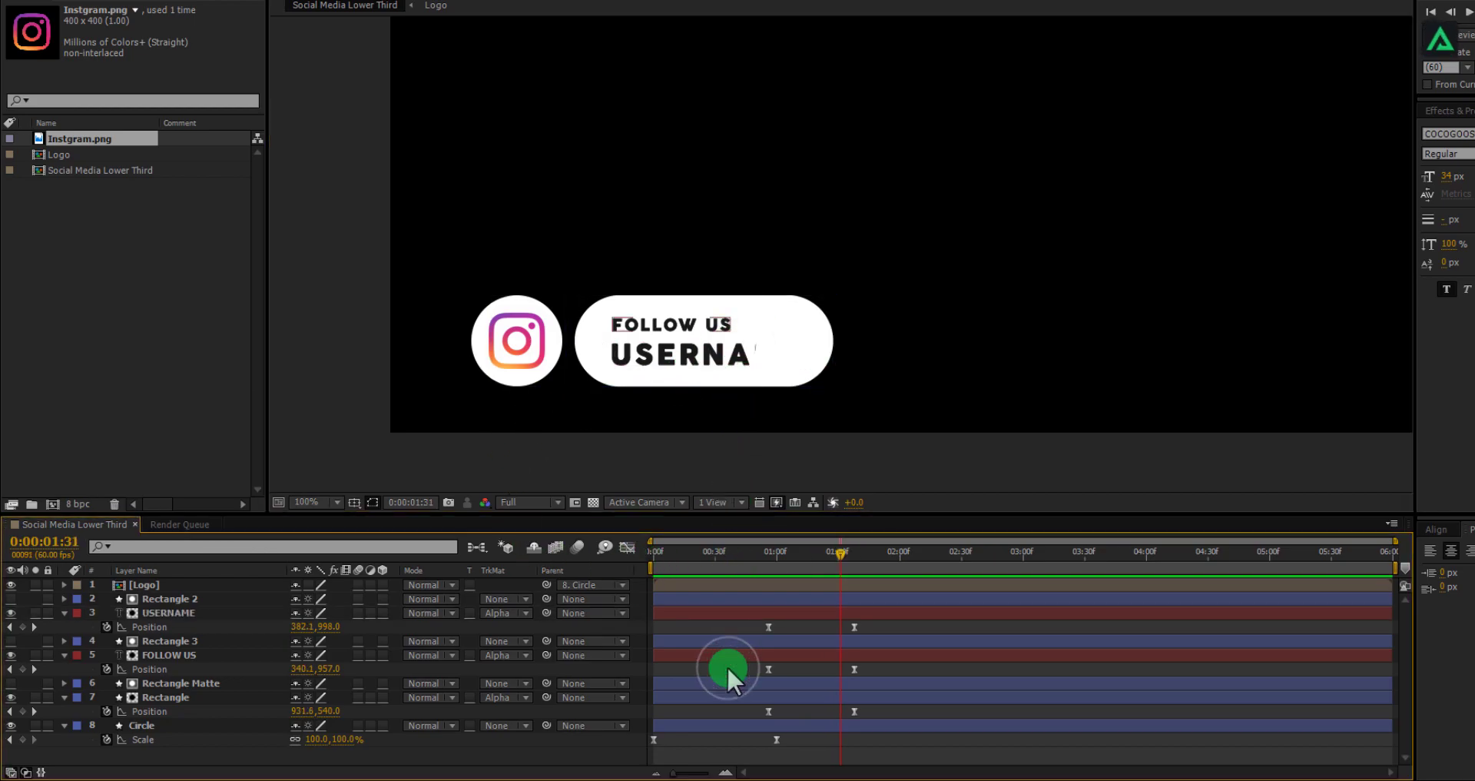
left_click(229, 637)
Align Rectangle 2 and 3 Position keyframes with the text keys and apply Easy Ease
left_click(204, 599, "ctrl")
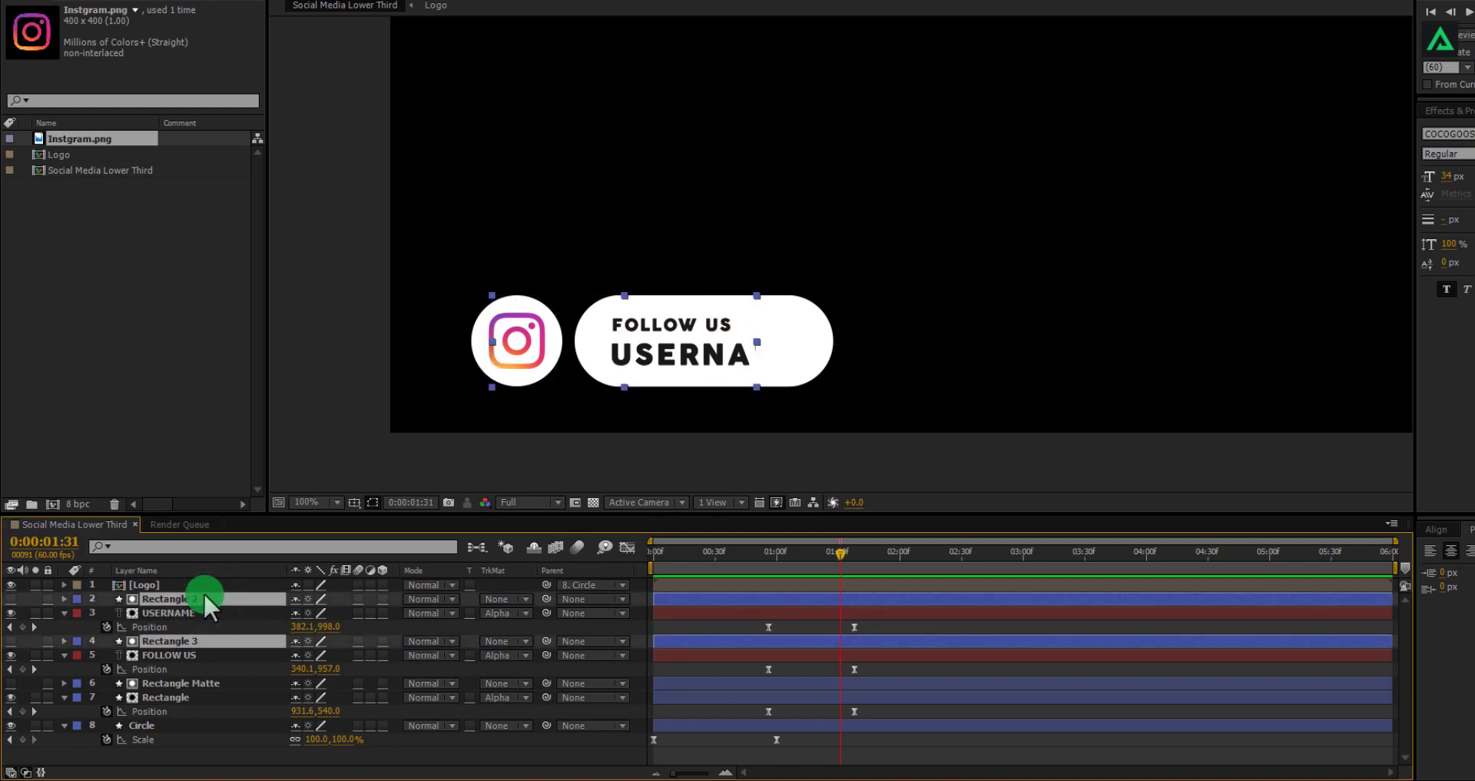
key("u")
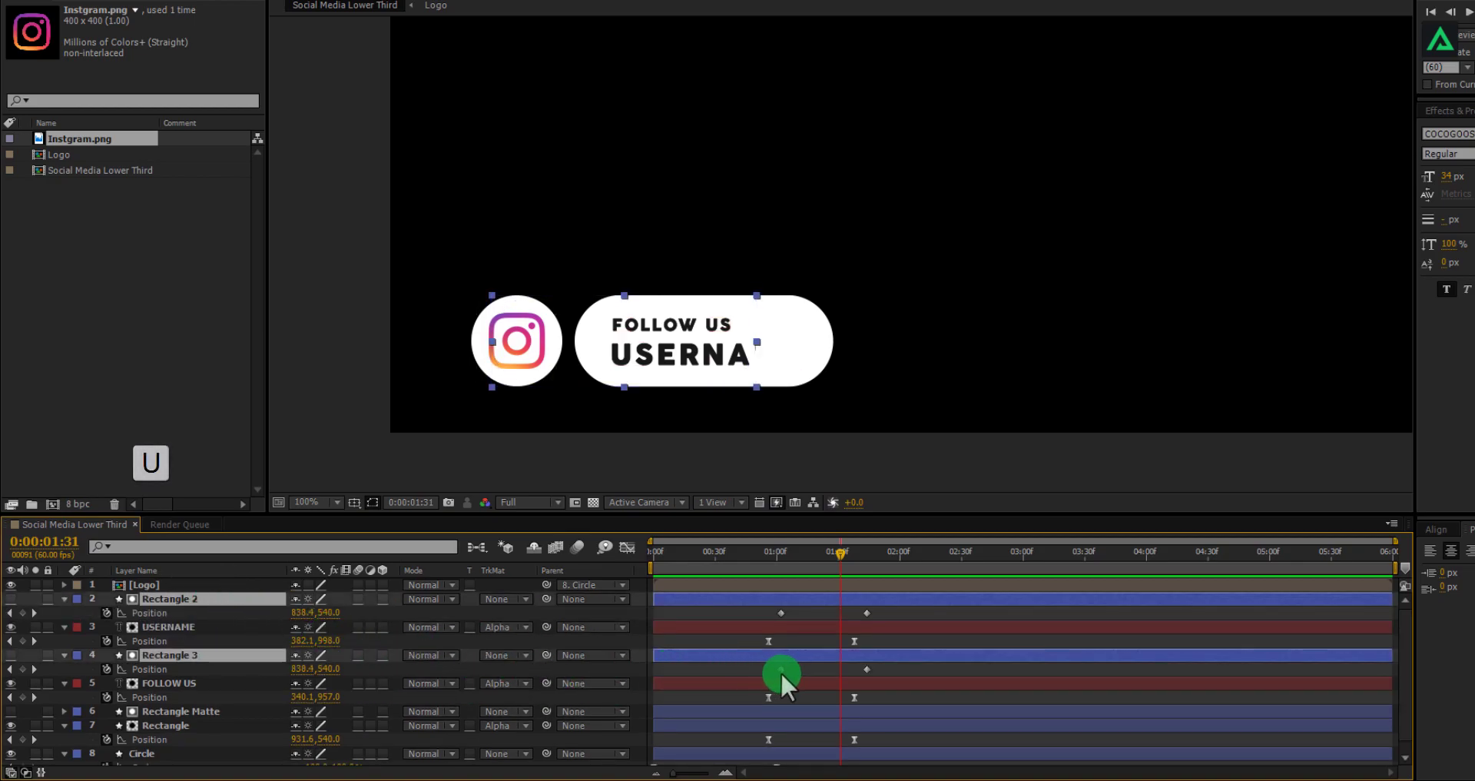
left_click_drag(889, 613, 767, 611)
left_click(831, 630)
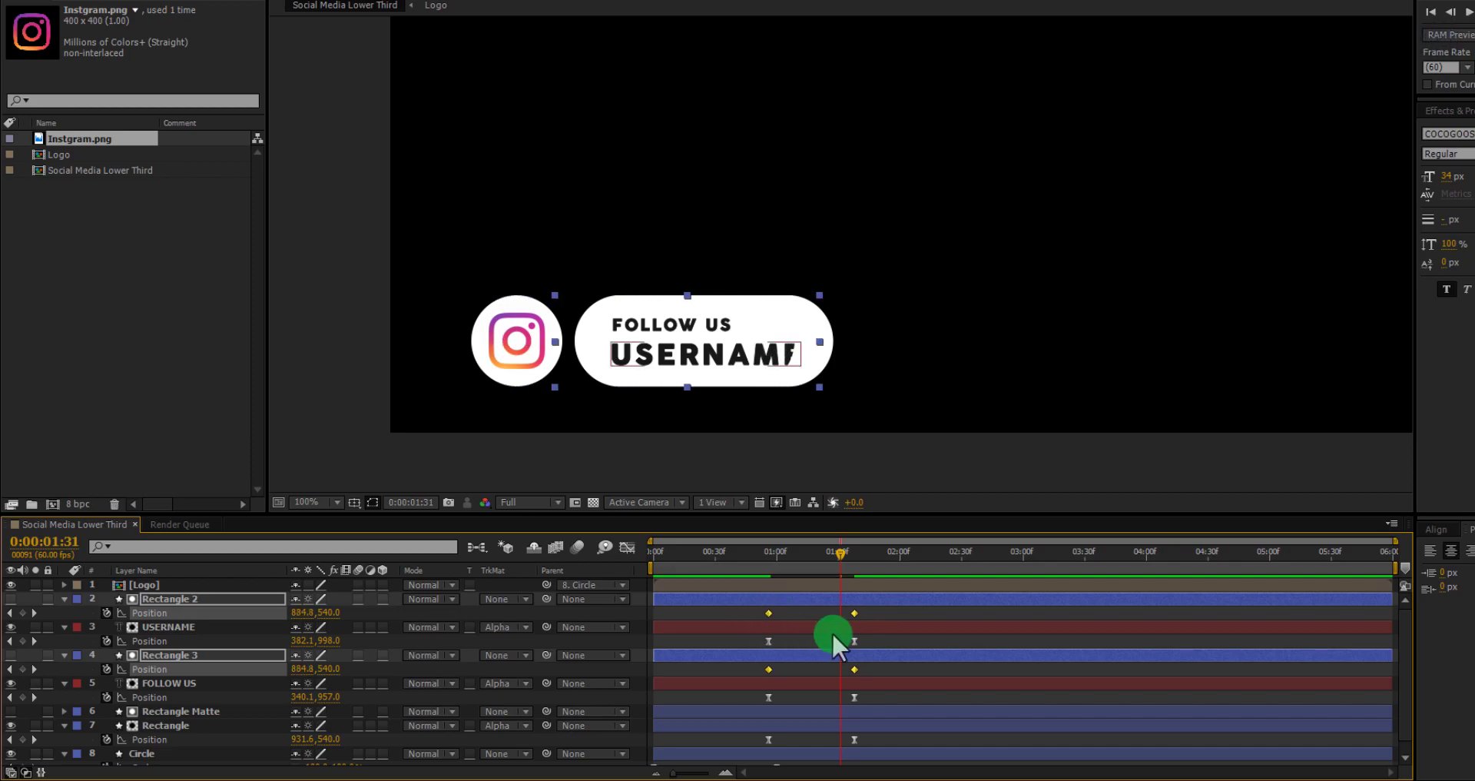
key("F9")
Steepen the rectangles' speed curve to 71.65% influence and step through the animation to check
left_click(627, 547)
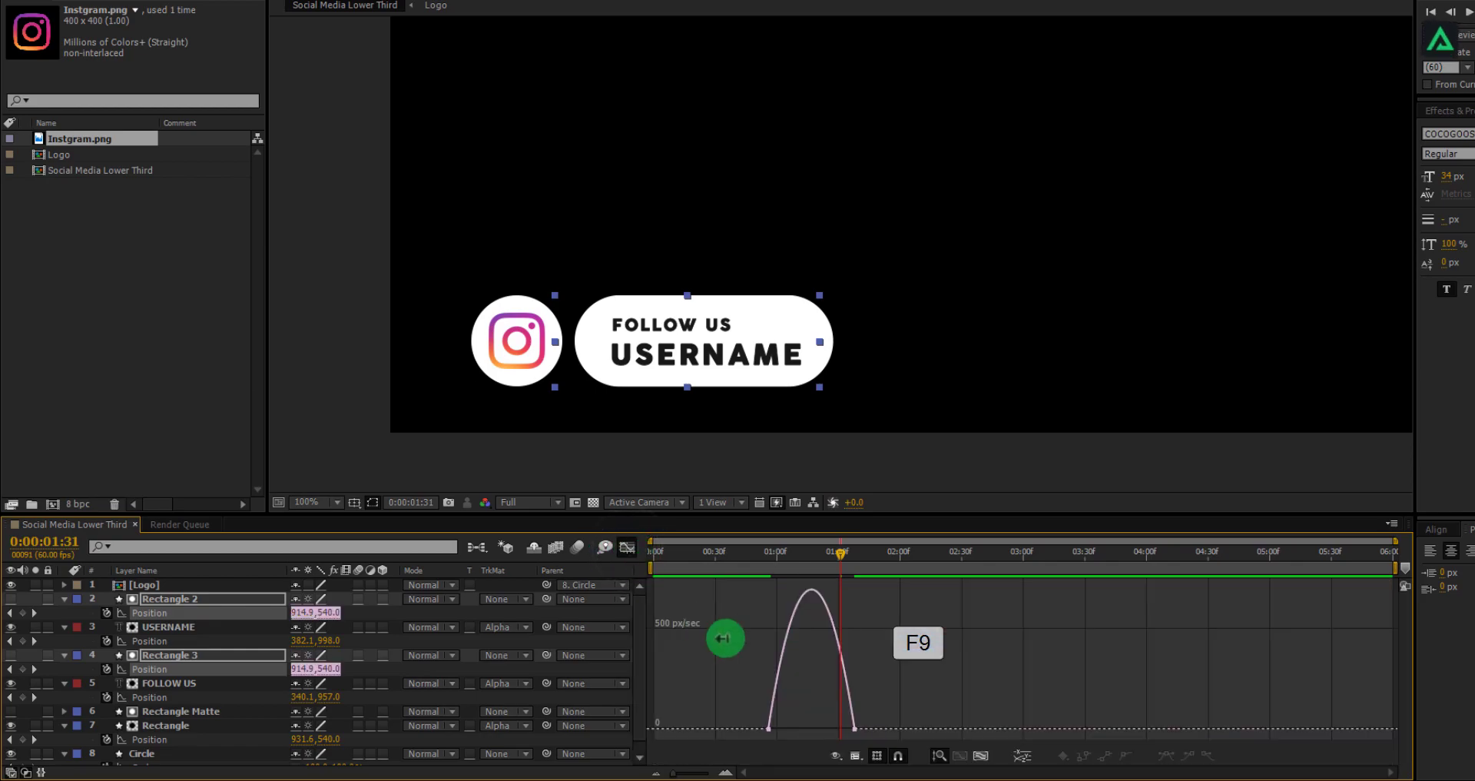
mouse_move(843, 722)
left_mouse_down()
mouse_move(807, 719)
mouse_move(820, 722)
left_mouse_up()
key("shift+F3")
left_click(716, 578)
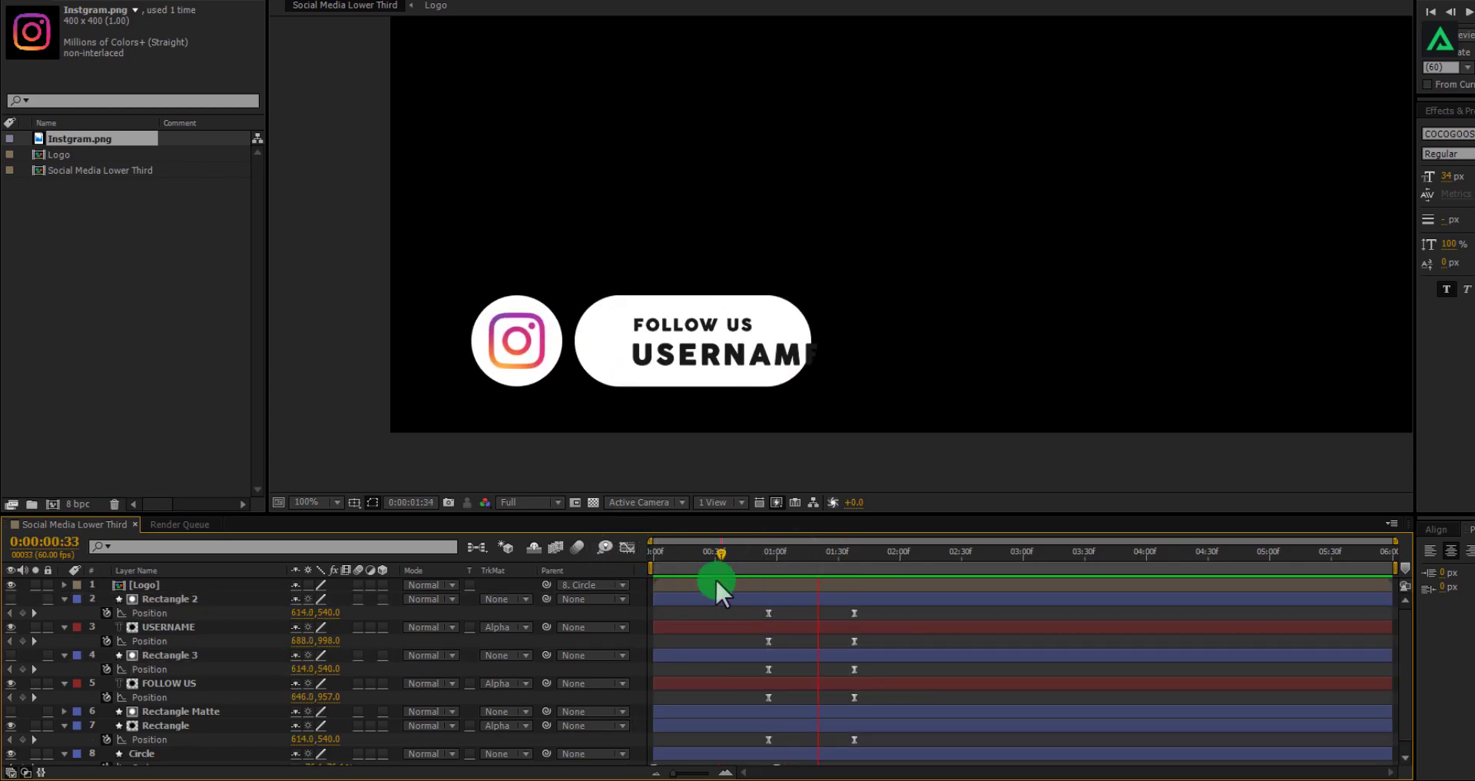
left_click_drag(717, 578, 893, 560)
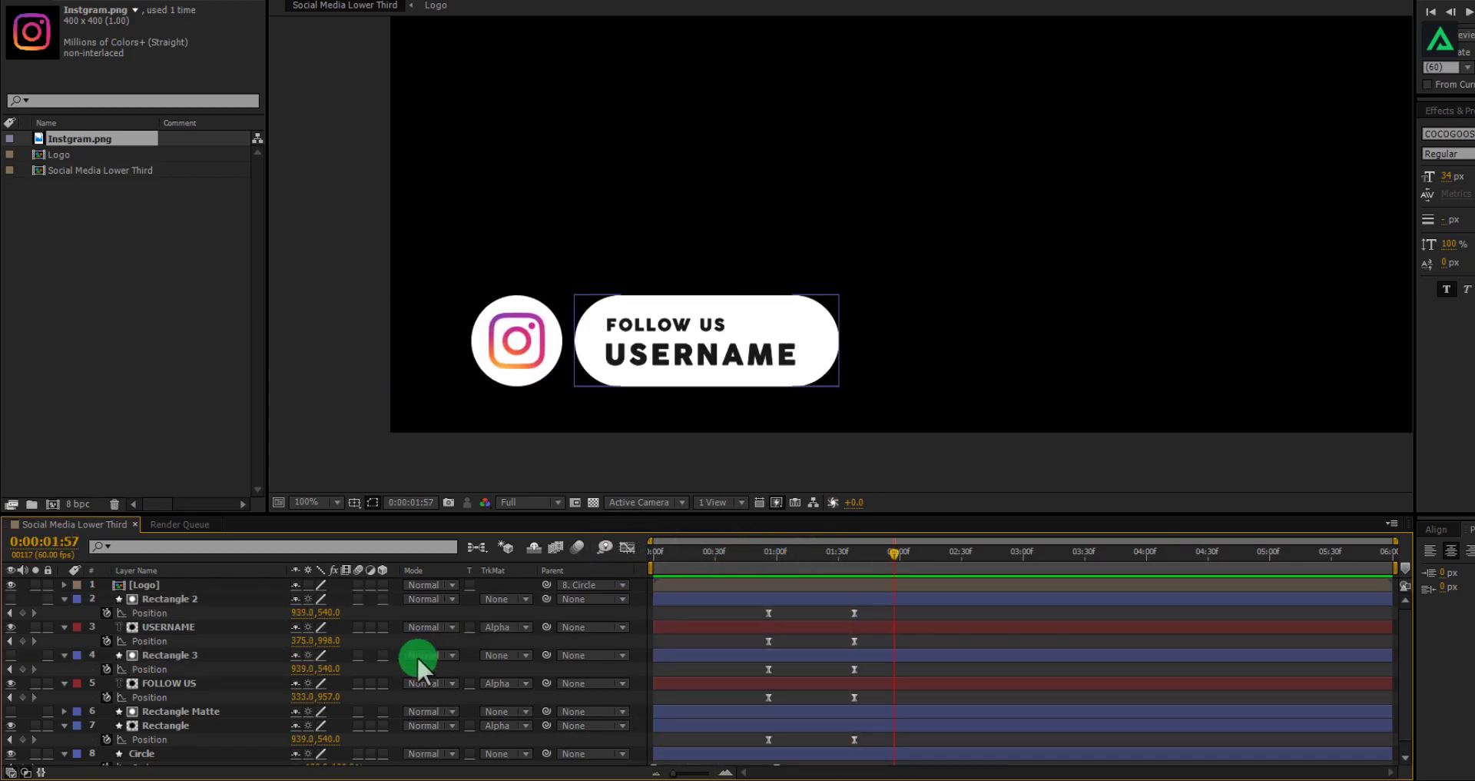
scroll(417, 655, "down", 1)
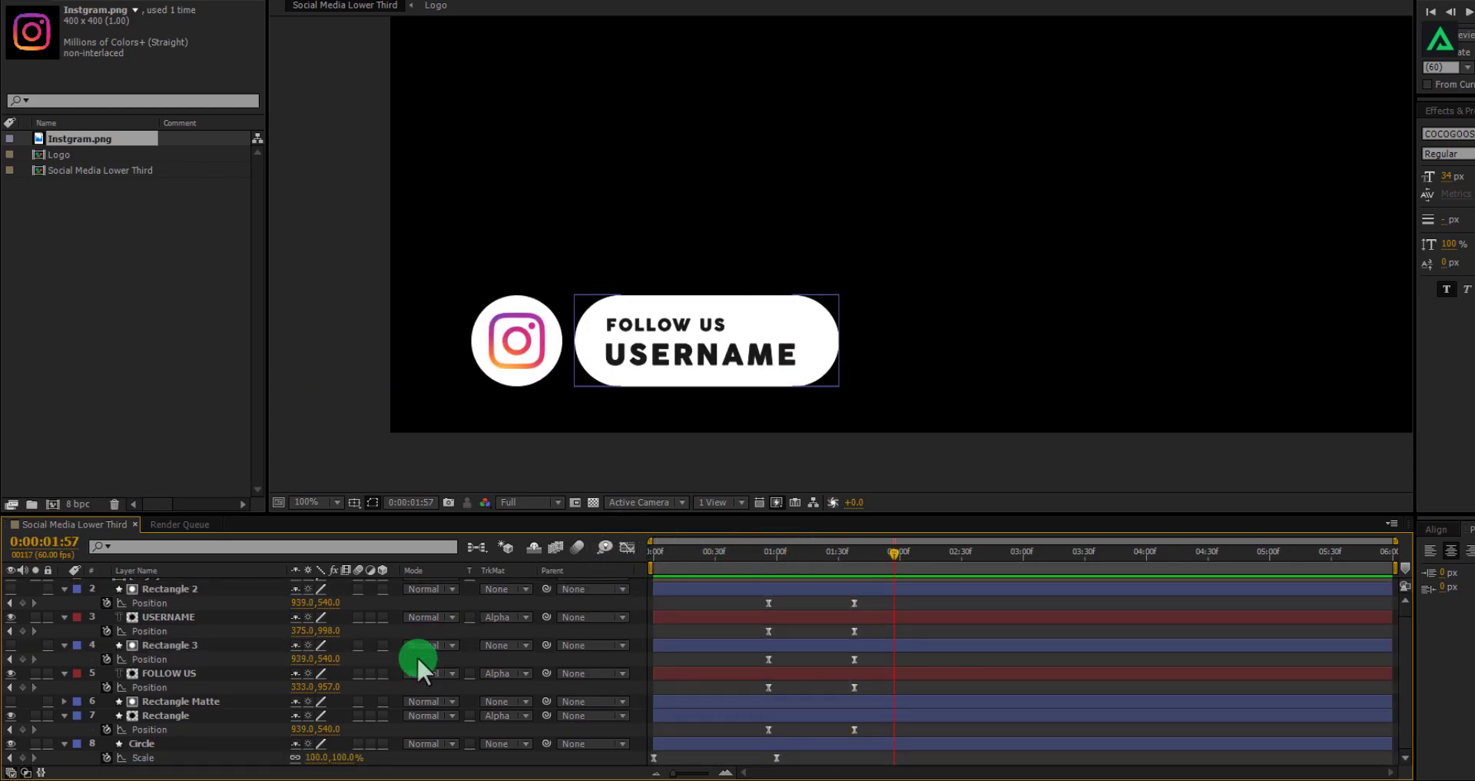
Turn on motion blur for Rectangle, Circle, FOLLOW US, Rectangle 3, USERNAME and Rectangle 2 layers
left_click(356, 715)
left_click(359, 743)
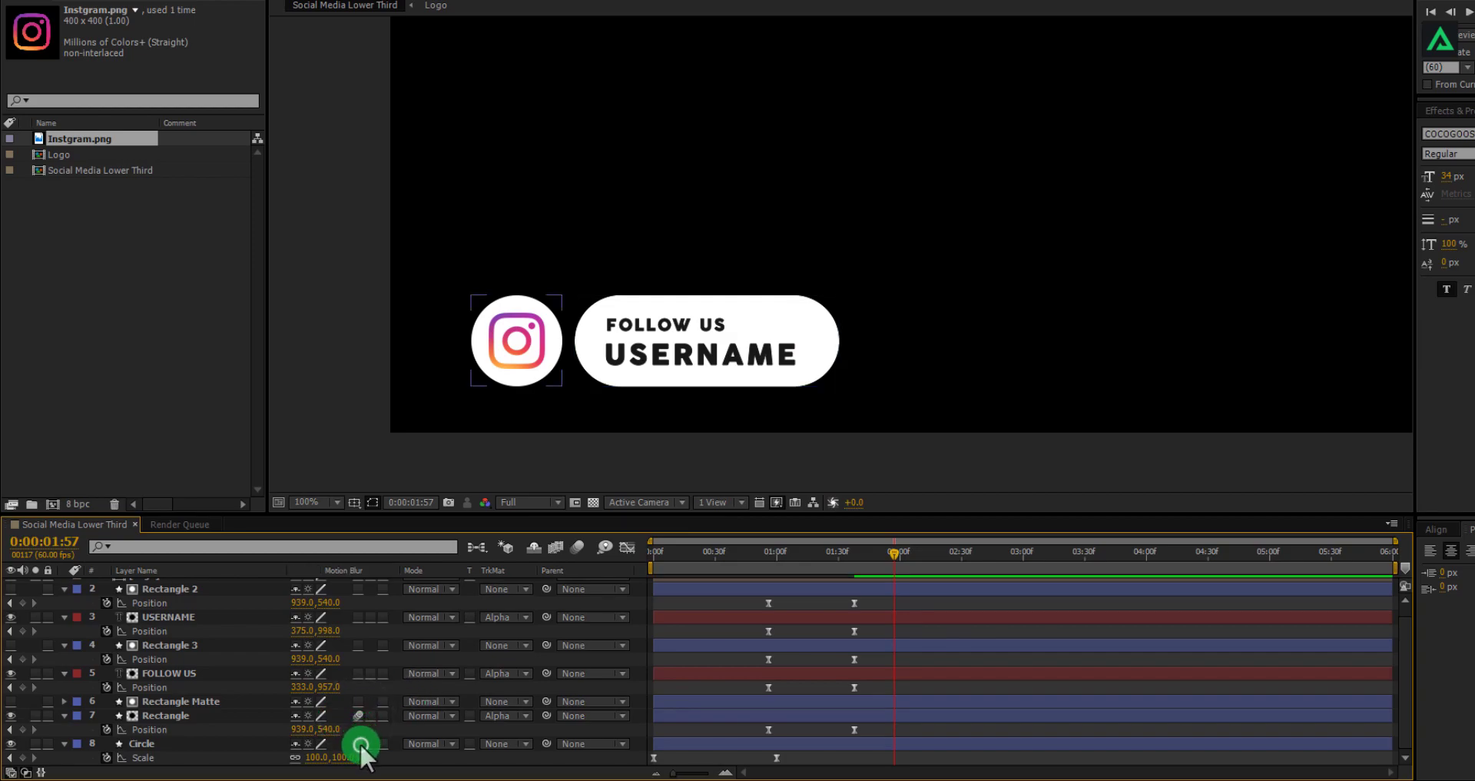
left_click(361, 680)
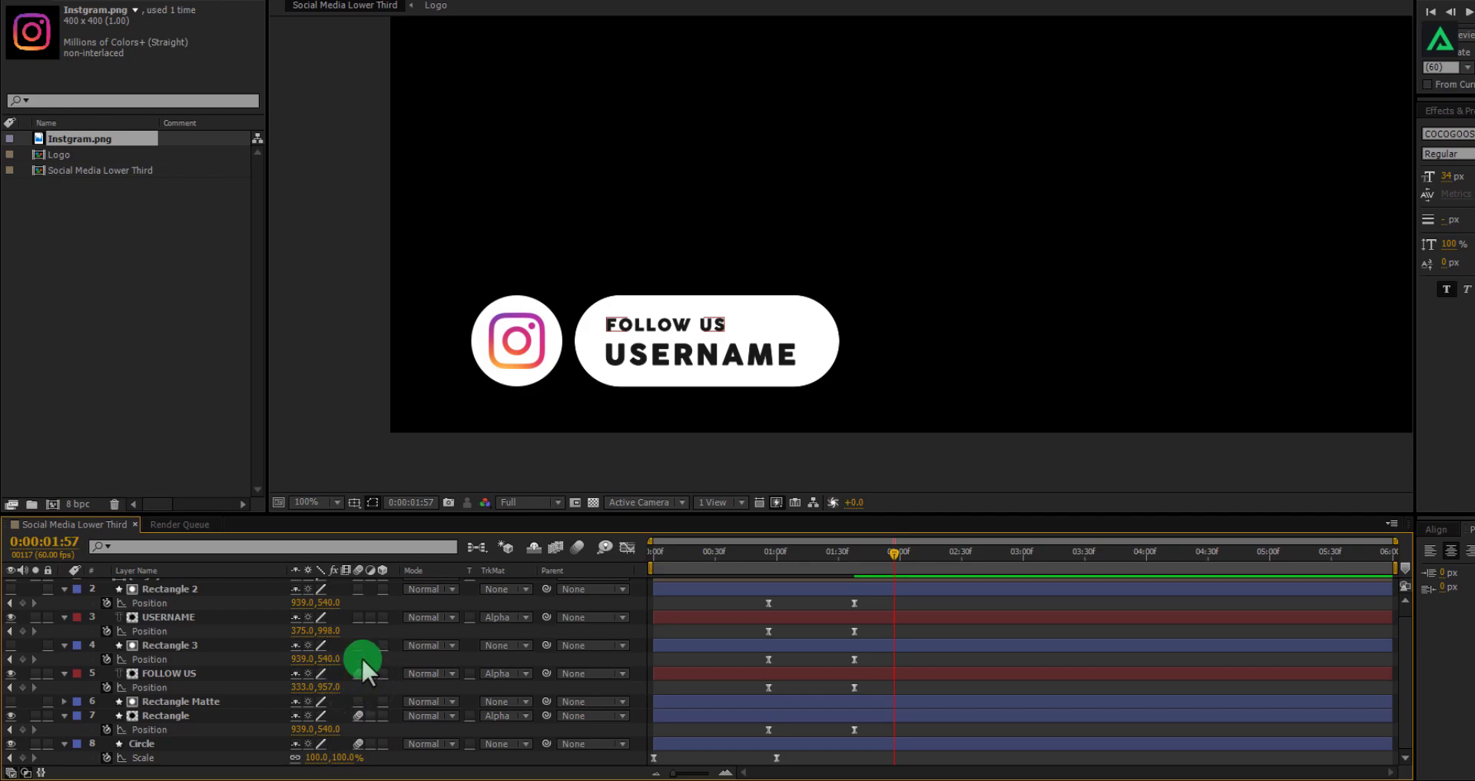
left_click(357, 645)
left_click(356, 618)
left_click(358, 590)
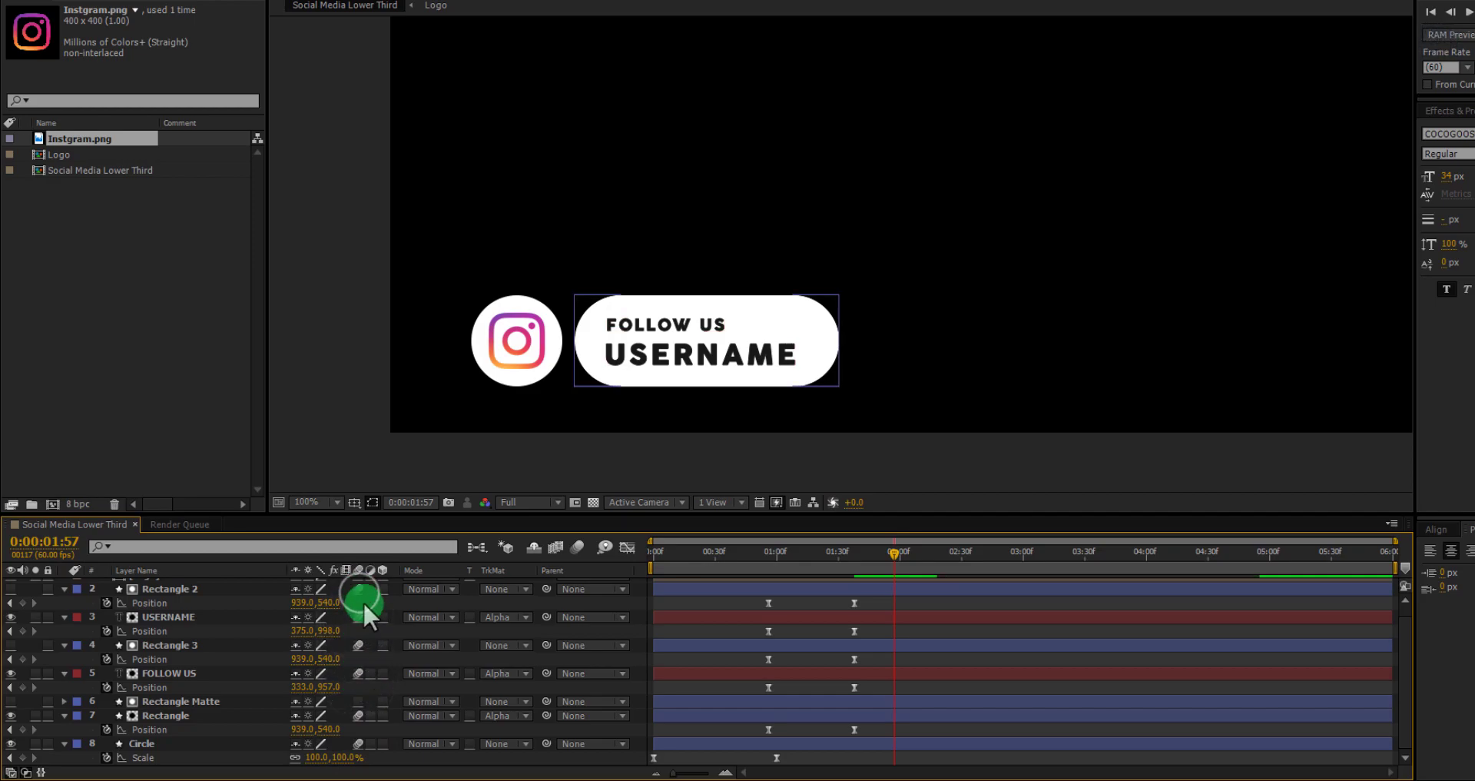
Enable the composition's Motion Blur master switch and preview the animation from the start
scroll(366, 607, "up", 1)
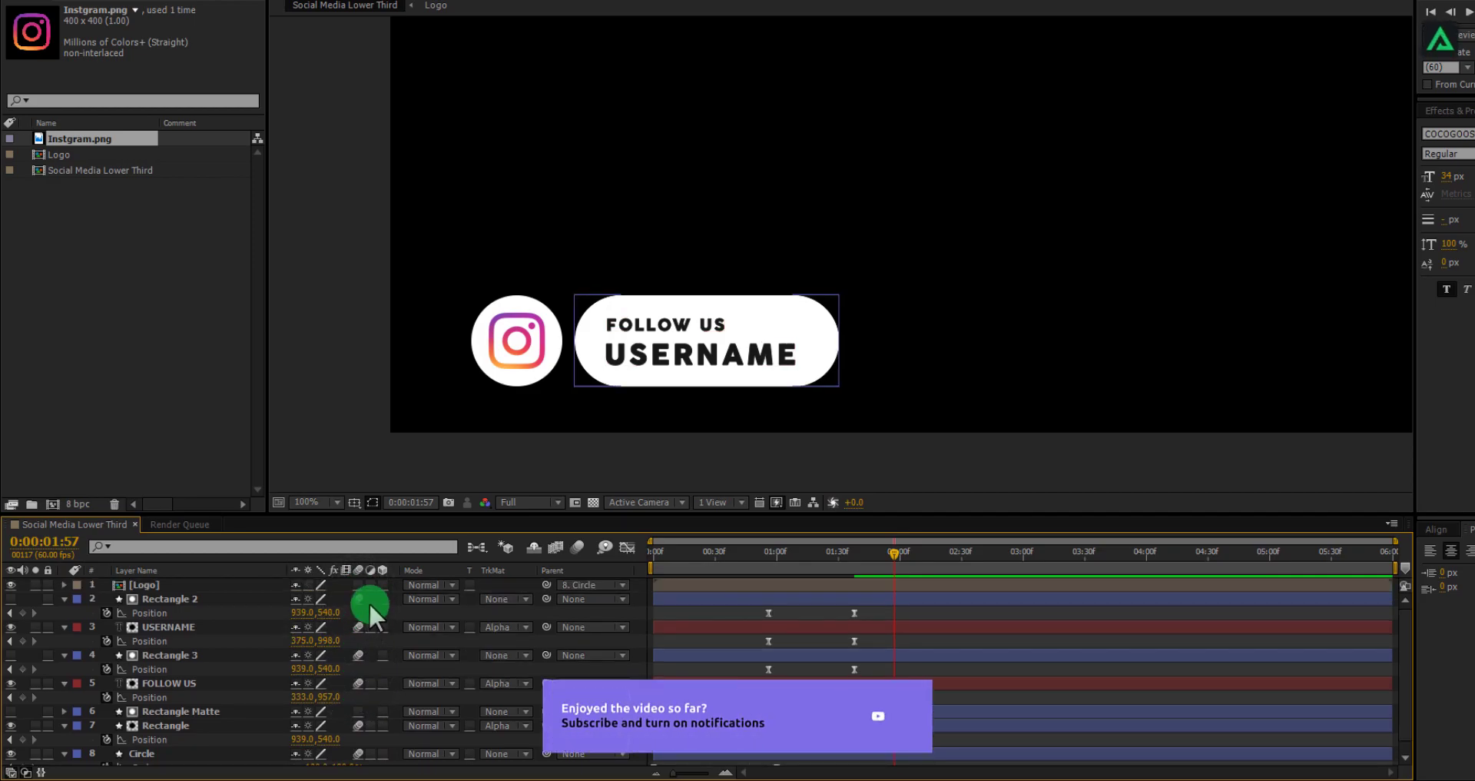
left_click(551, 547)
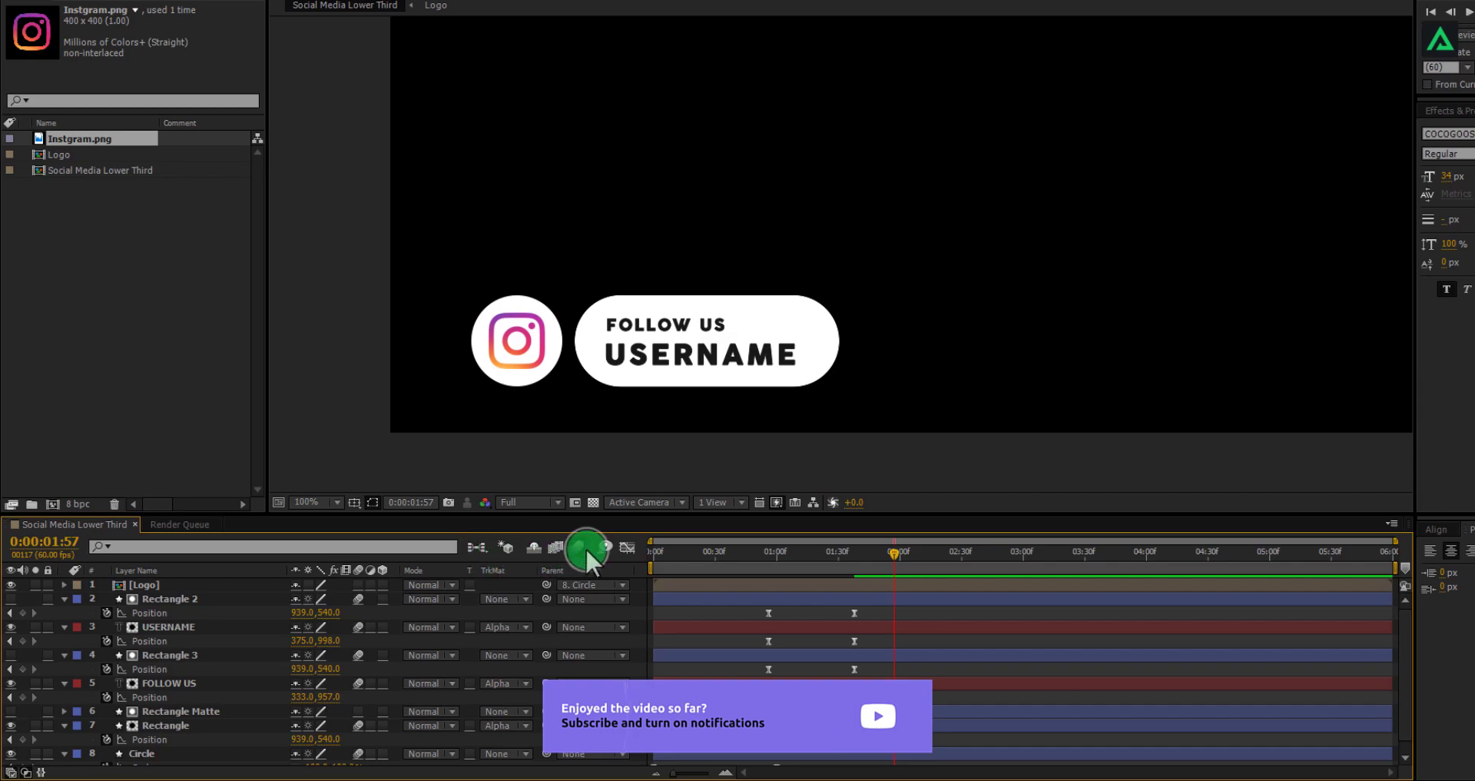
left_click(843, 573)
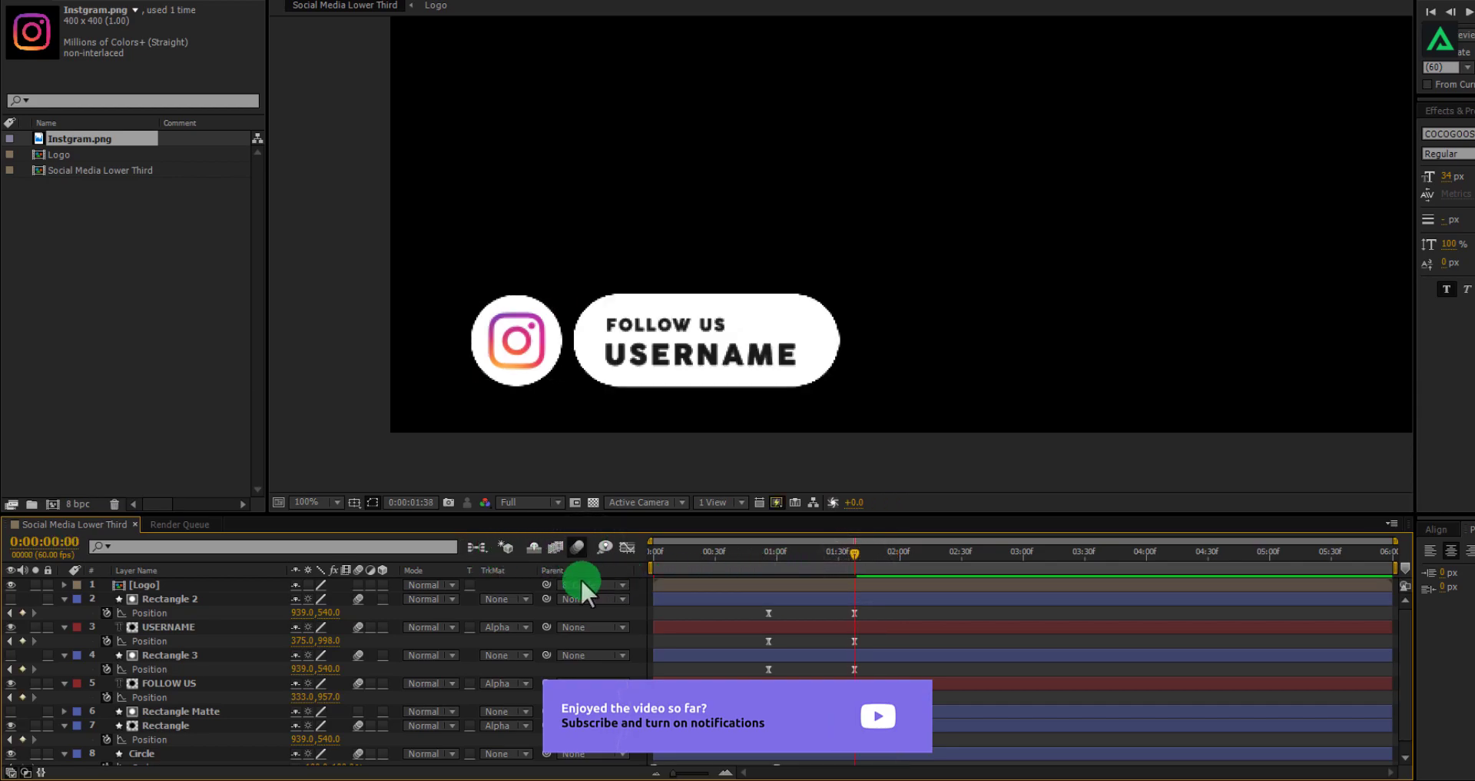
left_click(635, 578)
key("KP_0")
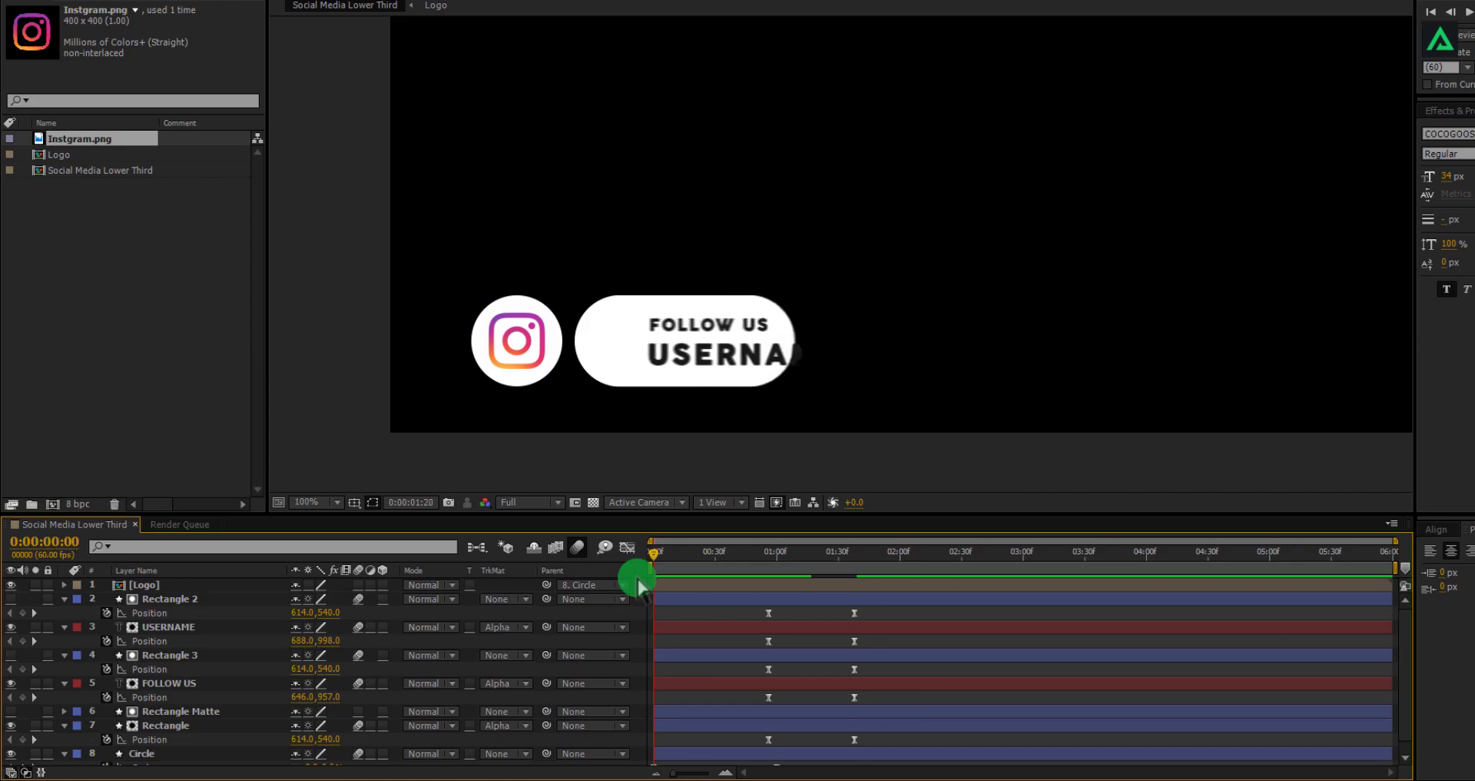
left_click(735, 569)
left_click(758, 566)
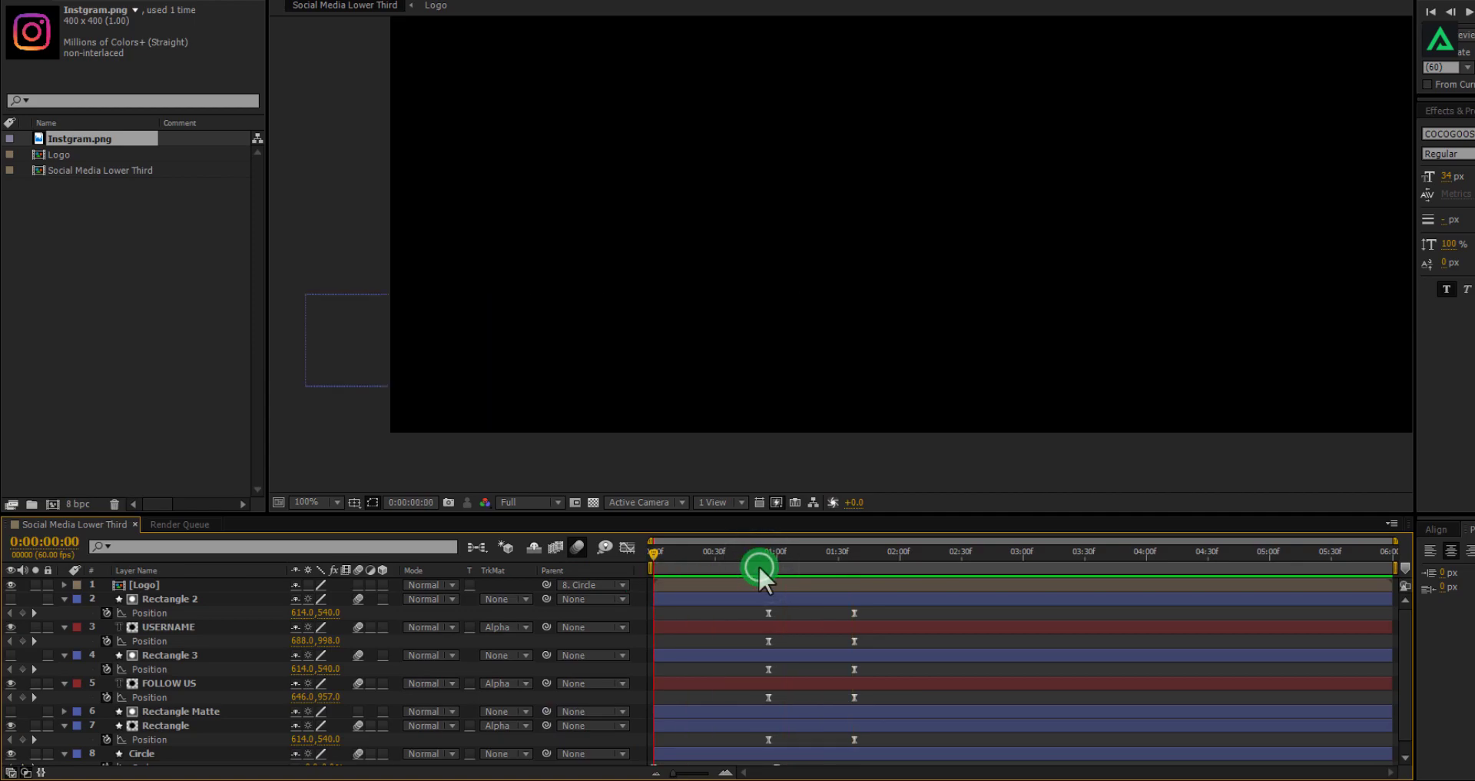
scroll(758, 564, "down", 1)
left_click_drag(890, 607, 733, 758)
Shift the position keyframes earlier, set the time to 0:00:03:30 and select Rectangle 2
left_click_drag(843, 595, 791, 729)
left_click(726, 613)
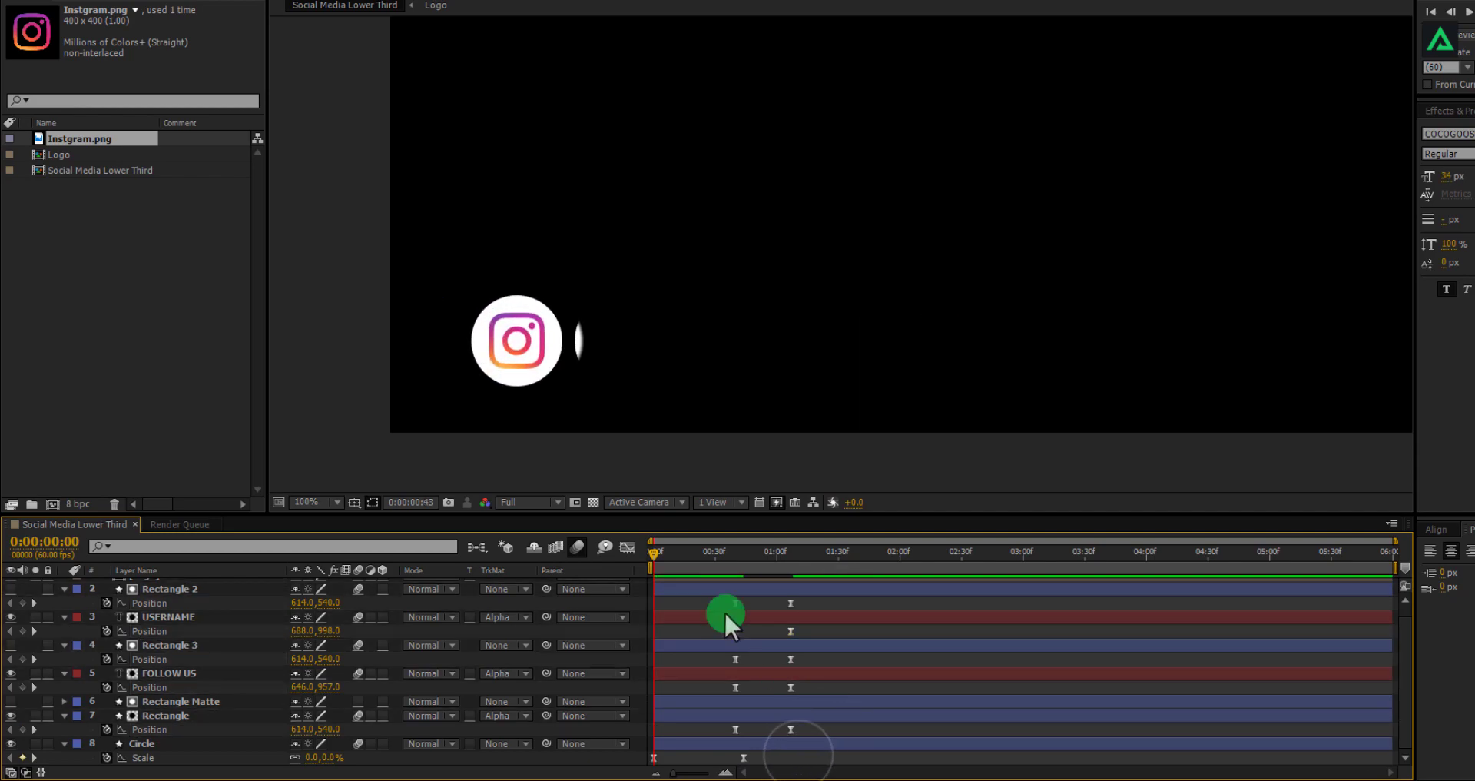
left_click(751, 550)
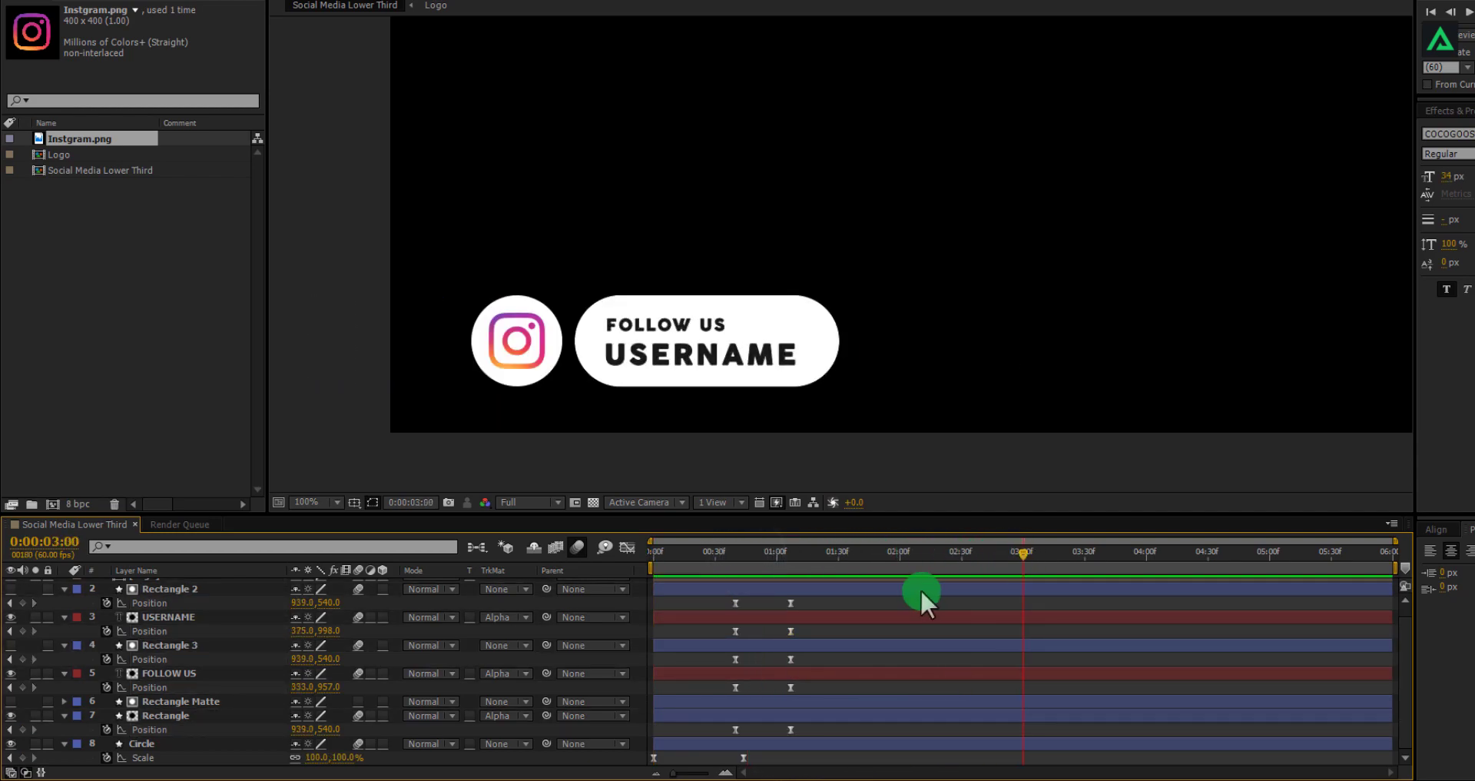
left_click(1085, 556)
left_click_drag(1090, 558, 1085, 559)
left_click(907, 587)
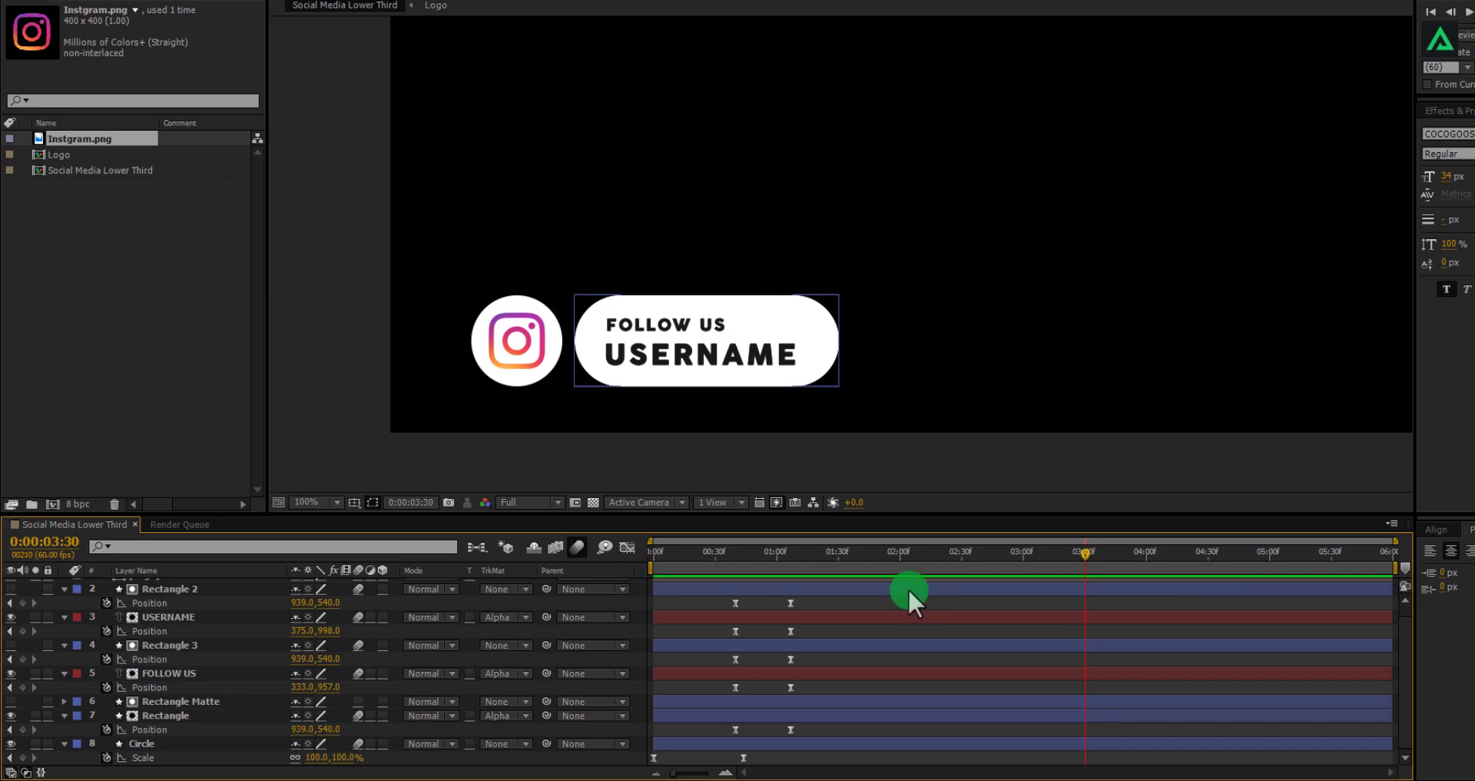
Copy Rectangle 2's Position keyframes and paste them onto USERNAME and Rectangle 3 at 3:30
left_click_drag(832, 599, 716, 596)
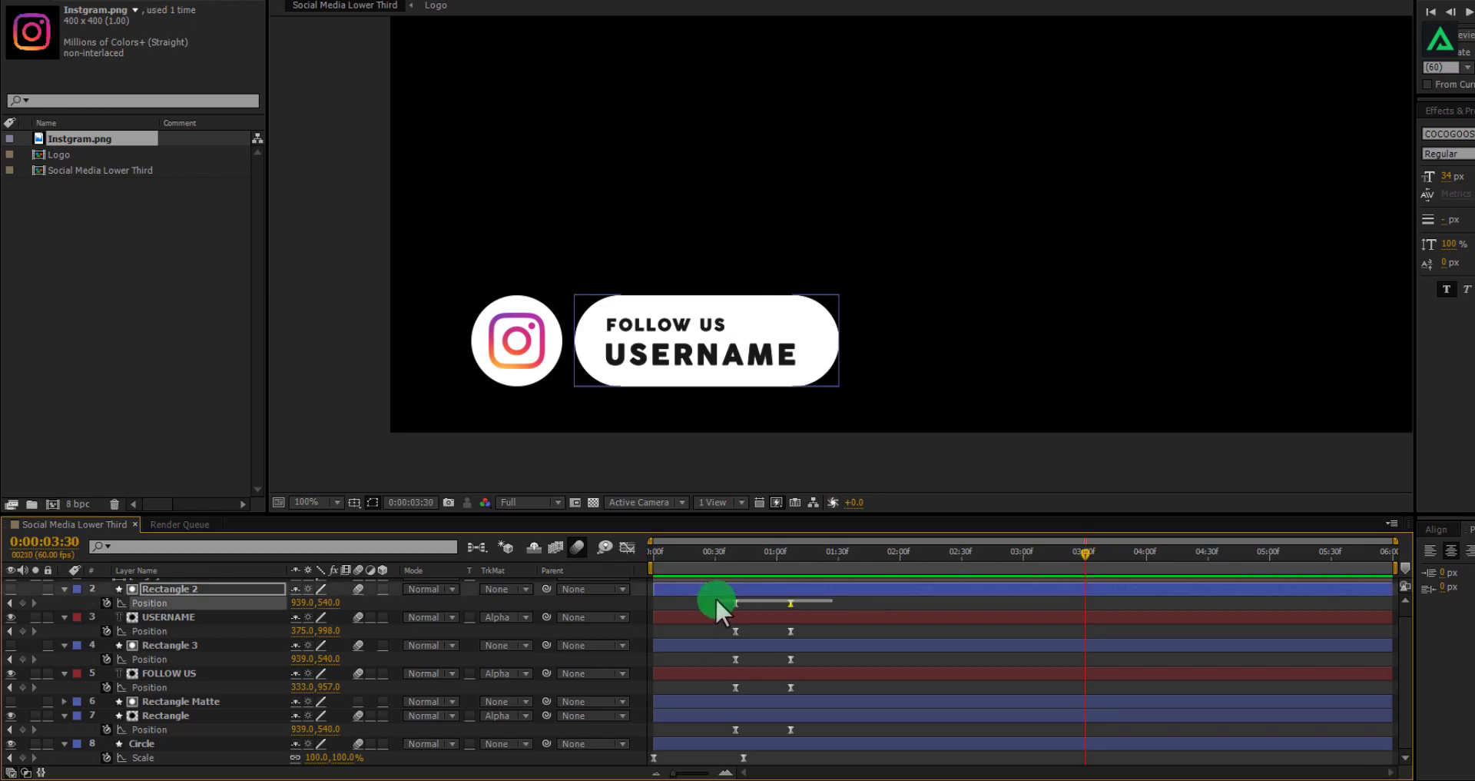
key("ctrl+c")
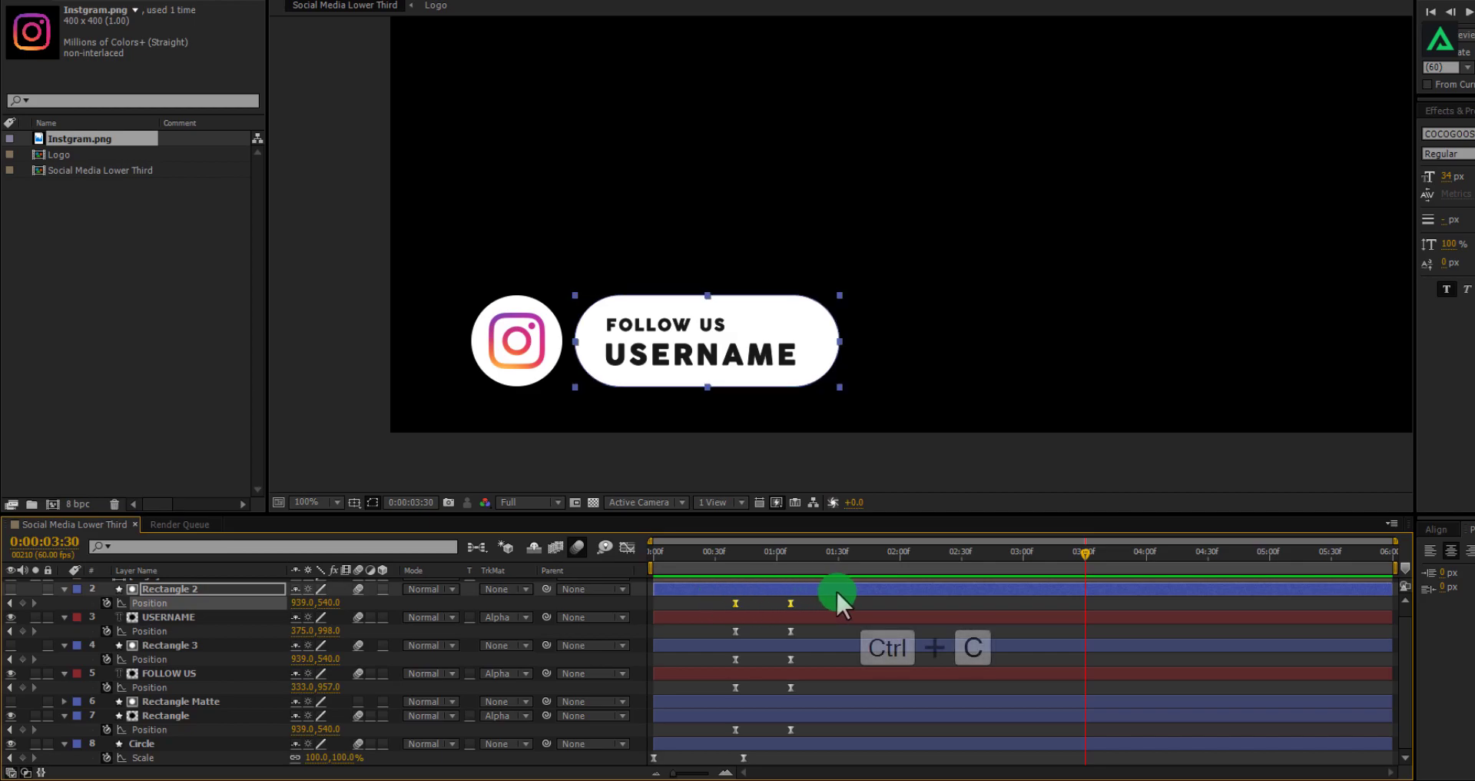
left_click_drag(799, 625, 716, 630)
key("ctrl+v")
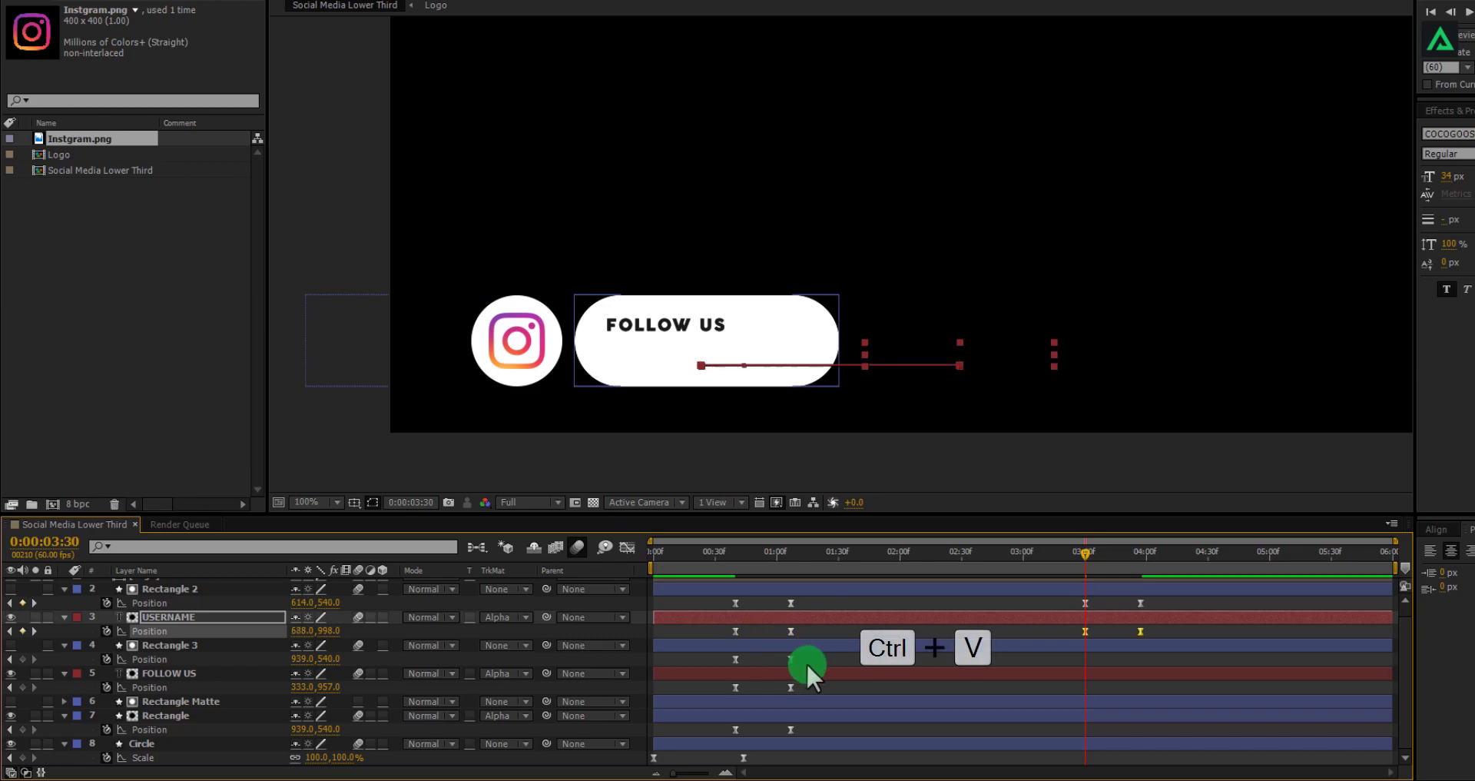
left_click_drag(805, 662, 716, 657)
key("ctrl+v")
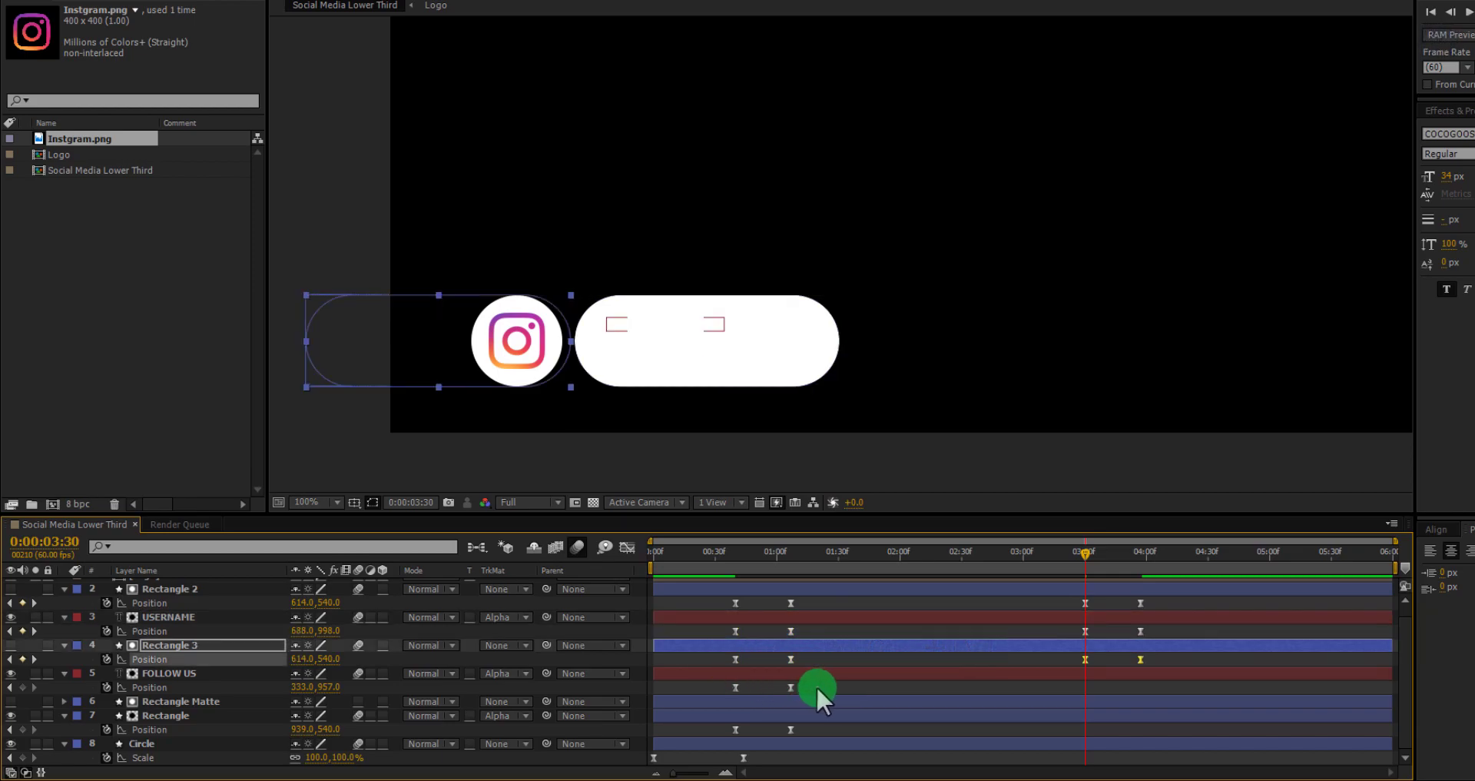
Paste the keyframes onto FOLLOW US Position at 3:30 and the Circle's Scale at 3:52
left_click(816, 685)
left_click_drag(798, 685, 709, 726)
left_click(792, 688)
key("ctrl+v")
key("ctrl+v")
left_click_drag(1088, 551, 1130, 557)
left_click(759, 757)
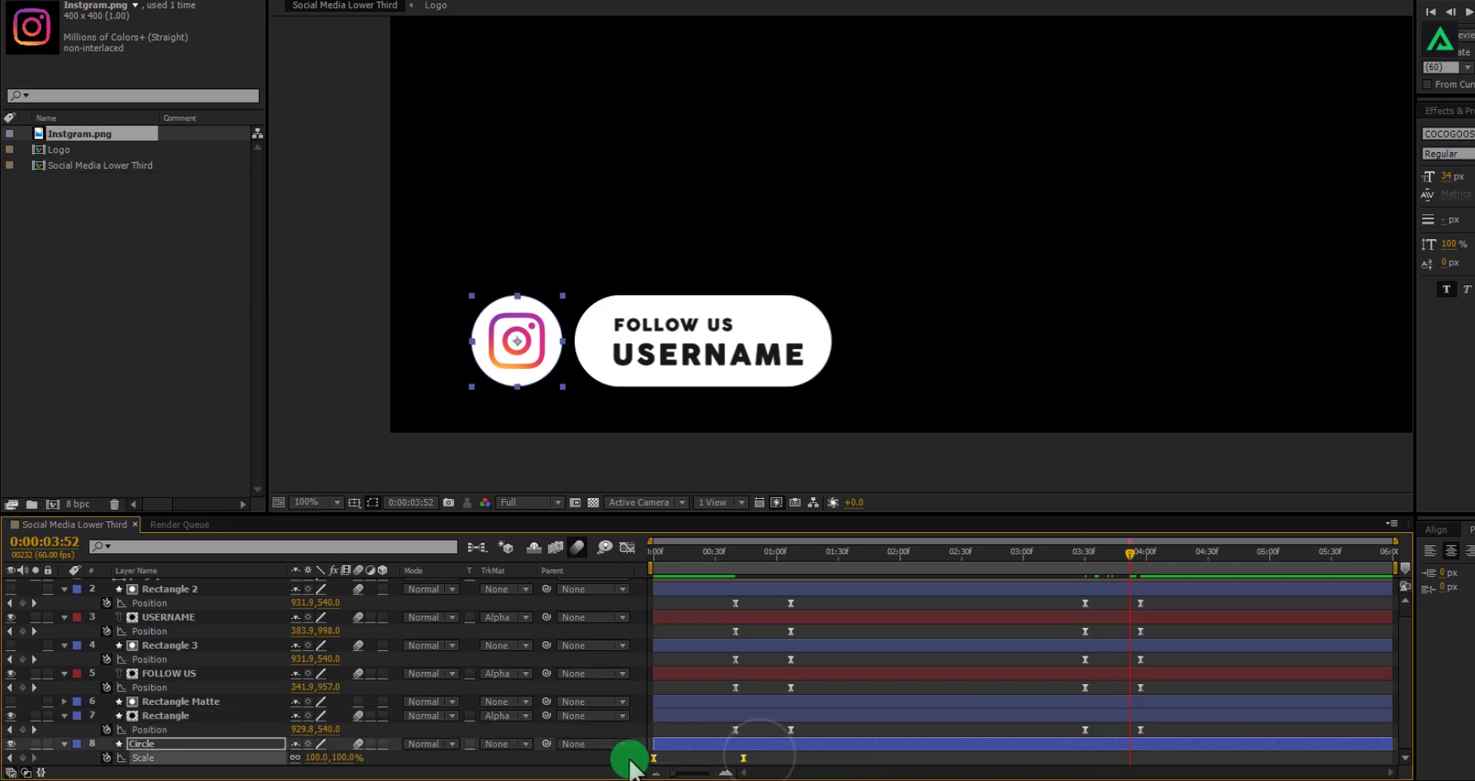
key("ctrl+v")
Select the pasted exit keyframes, then end the work area at 4:32 with N
left_click_drag(1062, 601, 1095, 760)
left_click(1130, 759)
left_click(1185, 658)
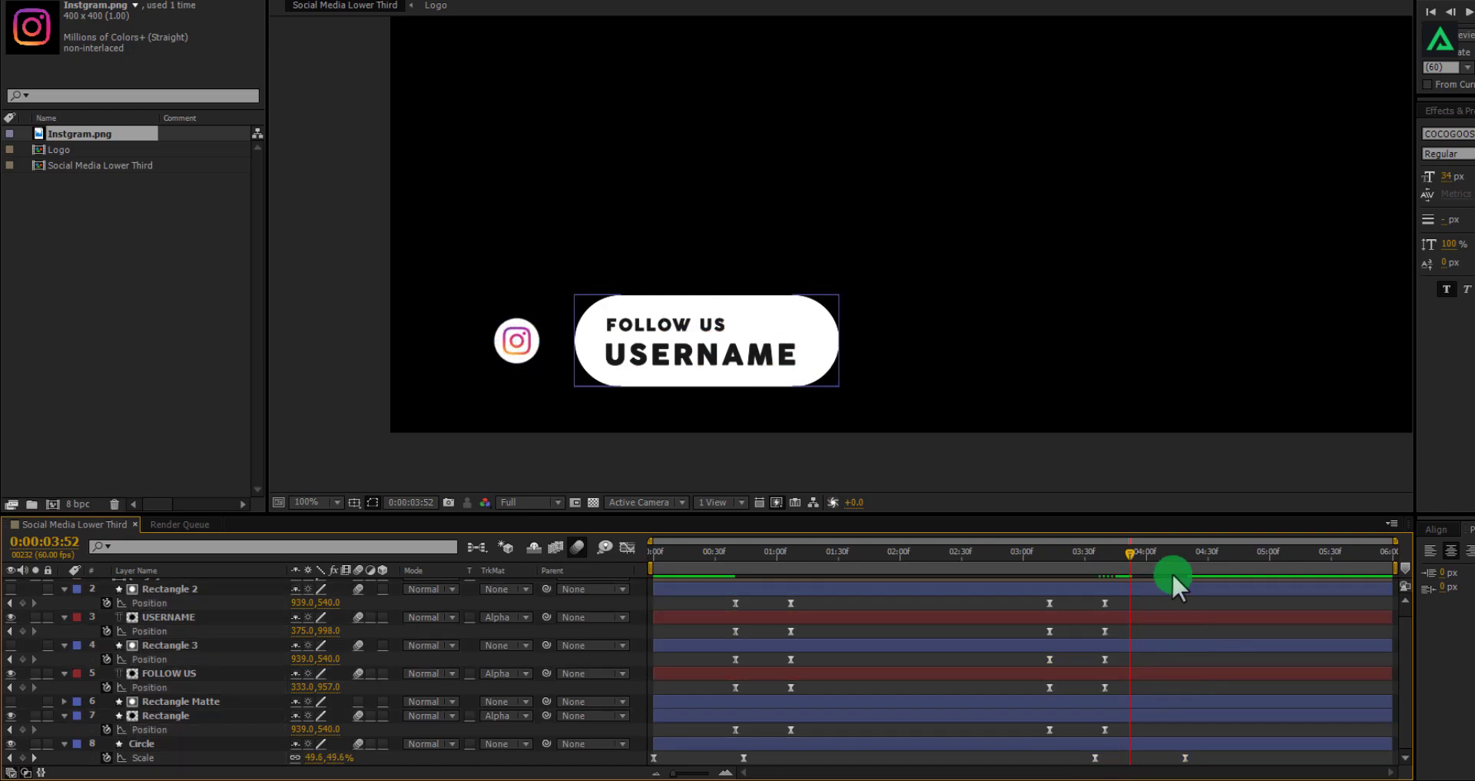
left_click_drag(1153, 552, 1210, 559)
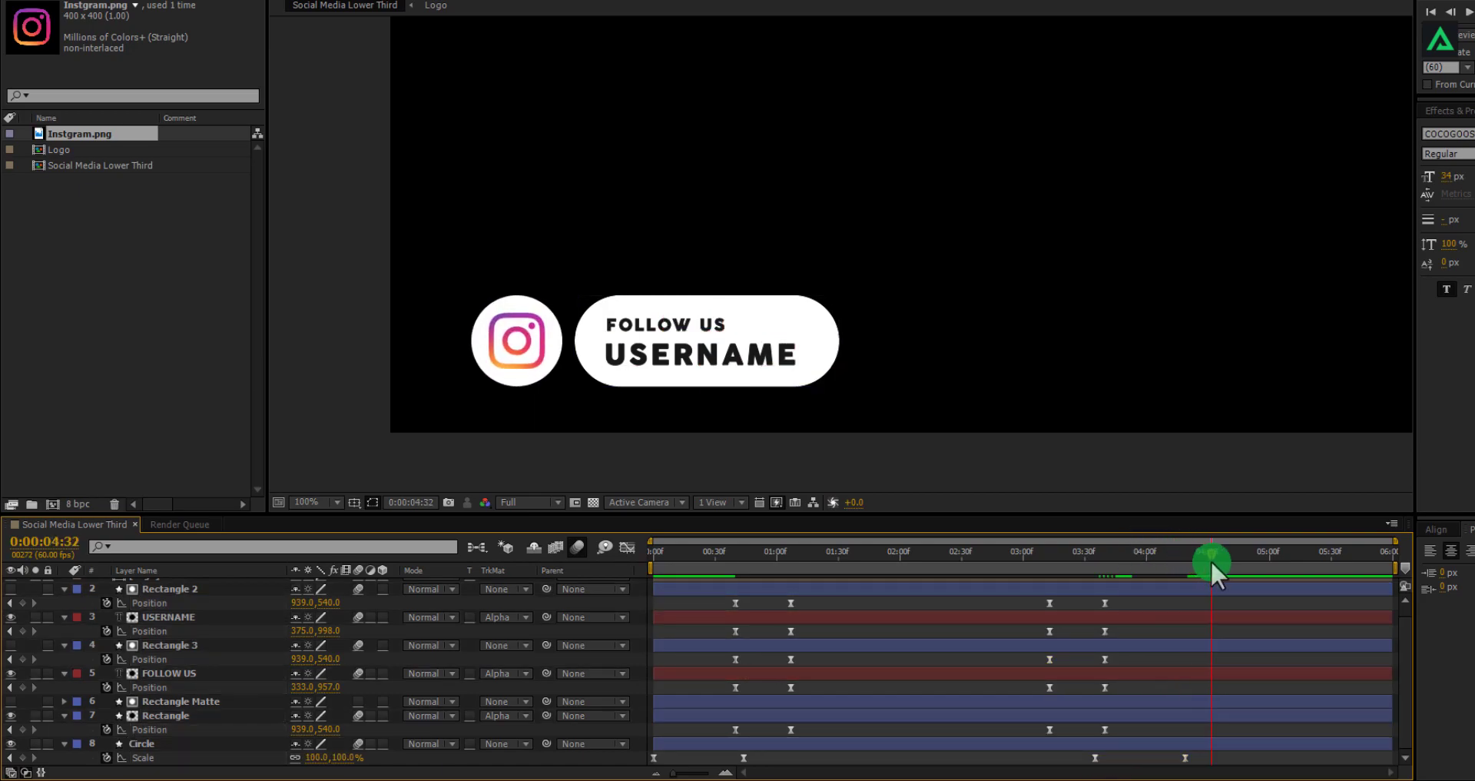
key("n")
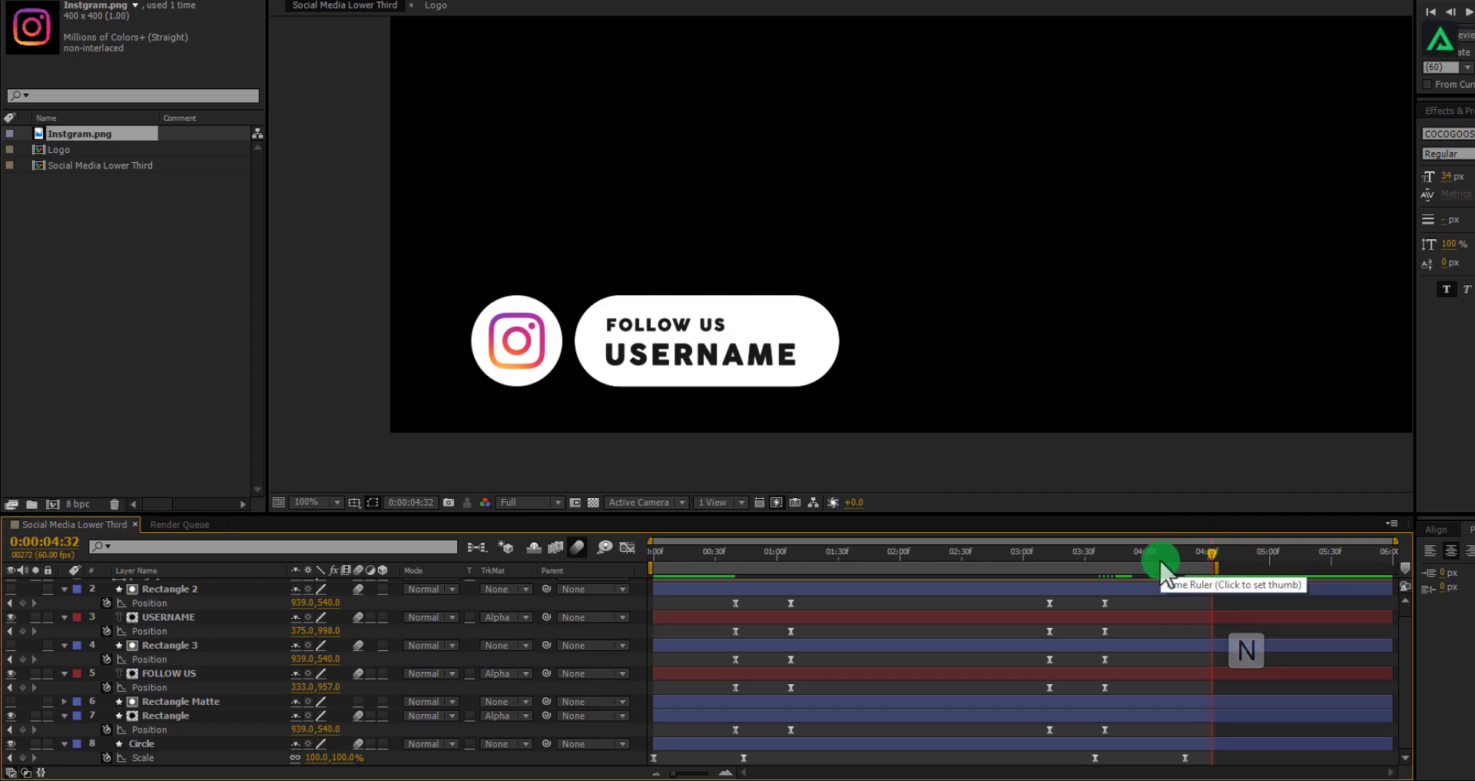
Time-reverse the exit keyframes from Rectangle 2 down to the Circle's Scale, then select all layers
left_click(1051, 602)
left_click_drag(1022, 598, 1189, 760)
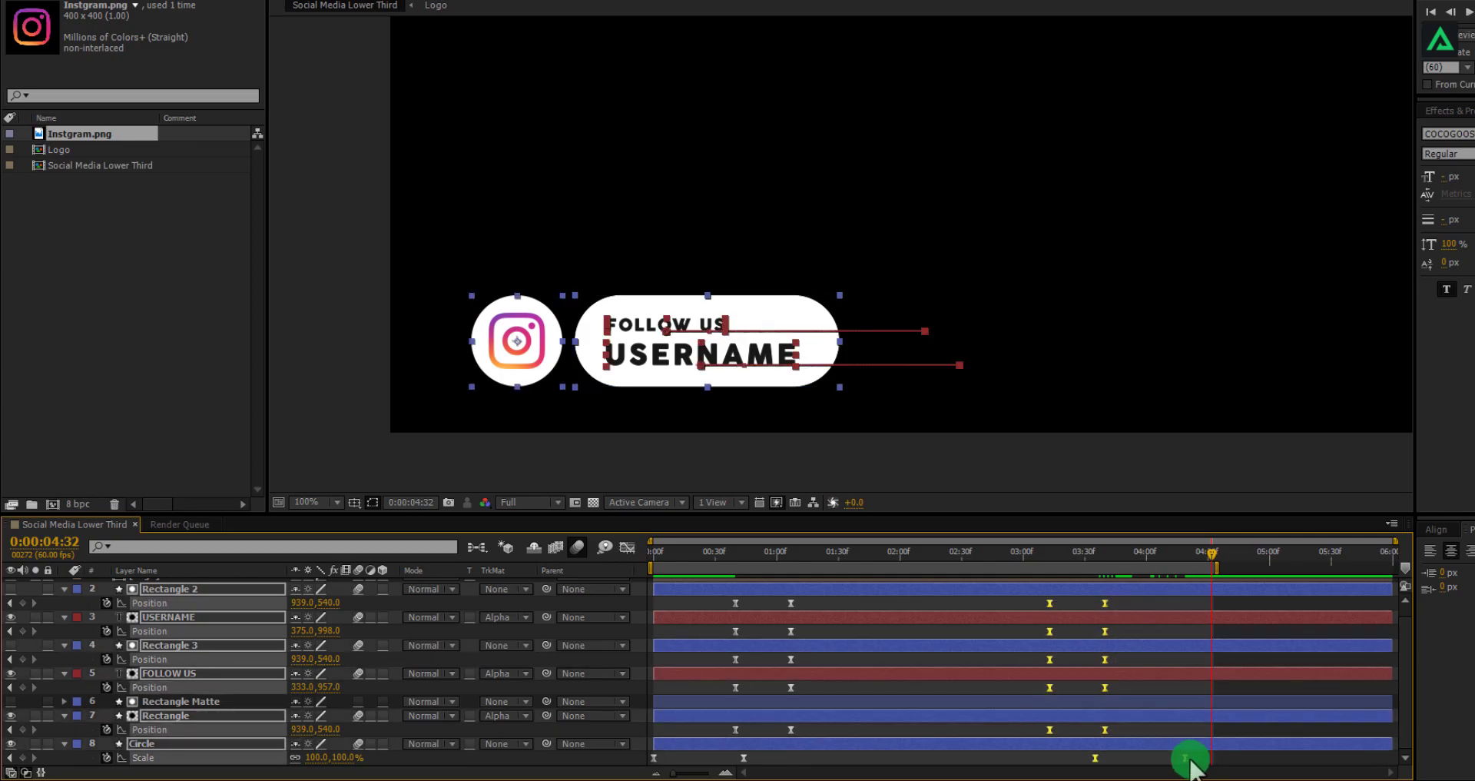
right_click(1184, 757)
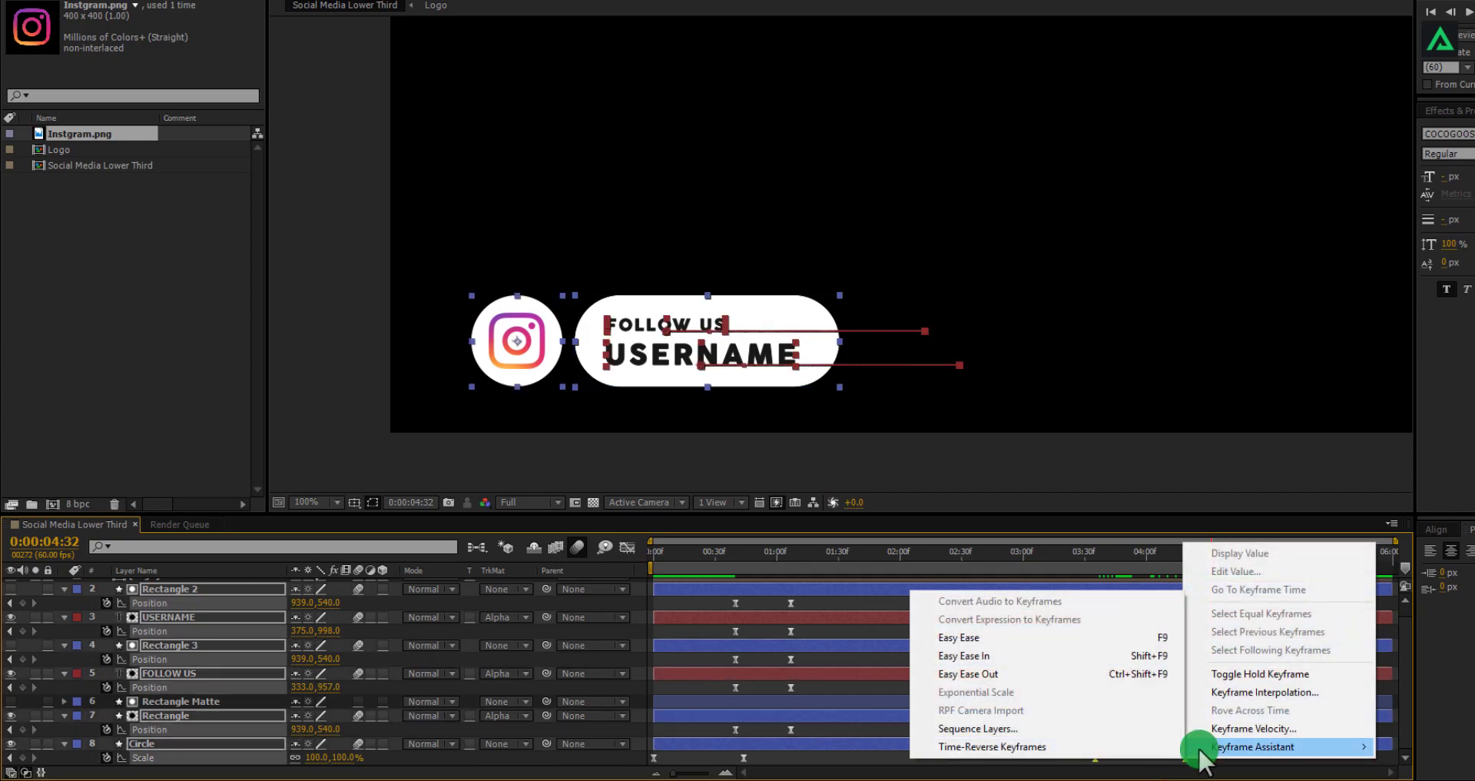
left_click(1158, 747)
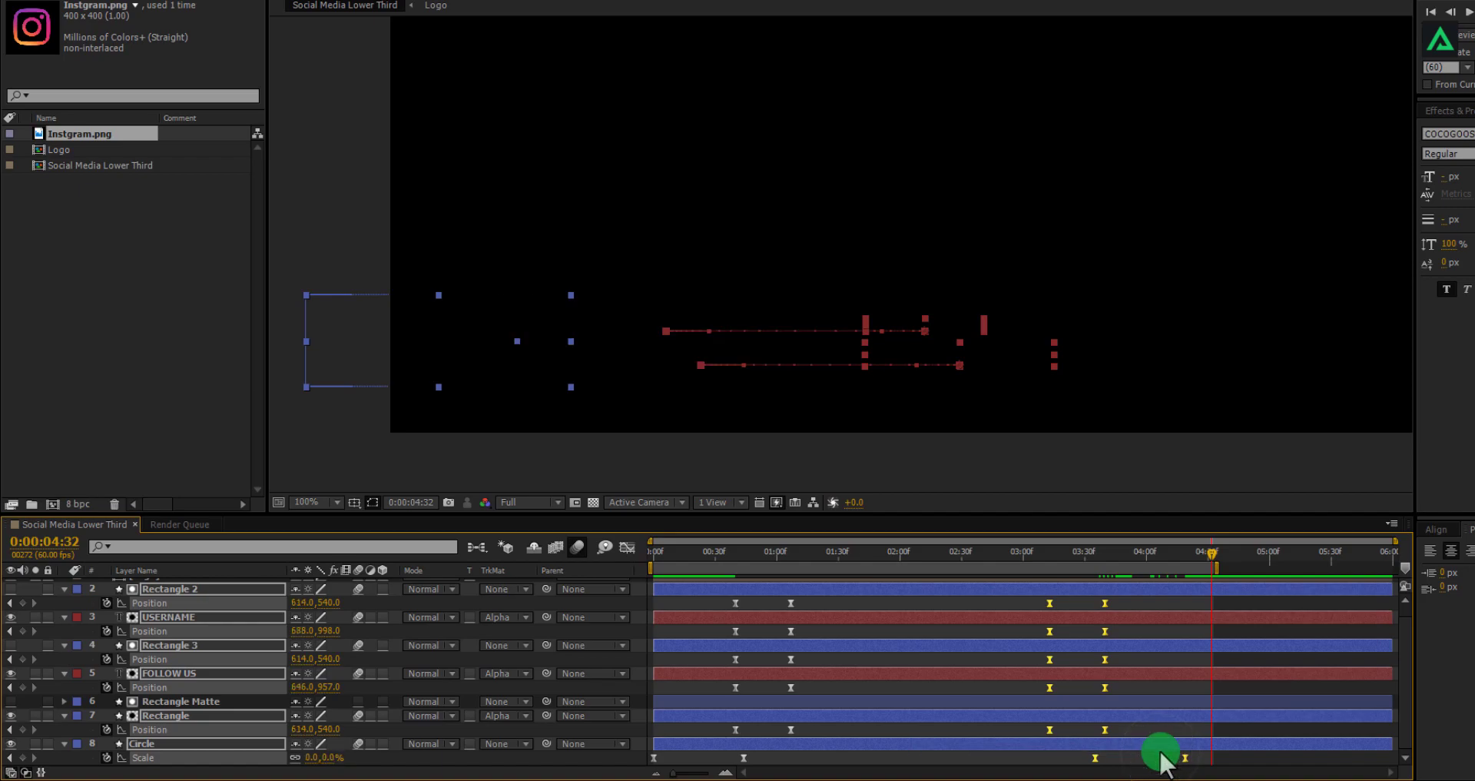
left_click(1150, 759)
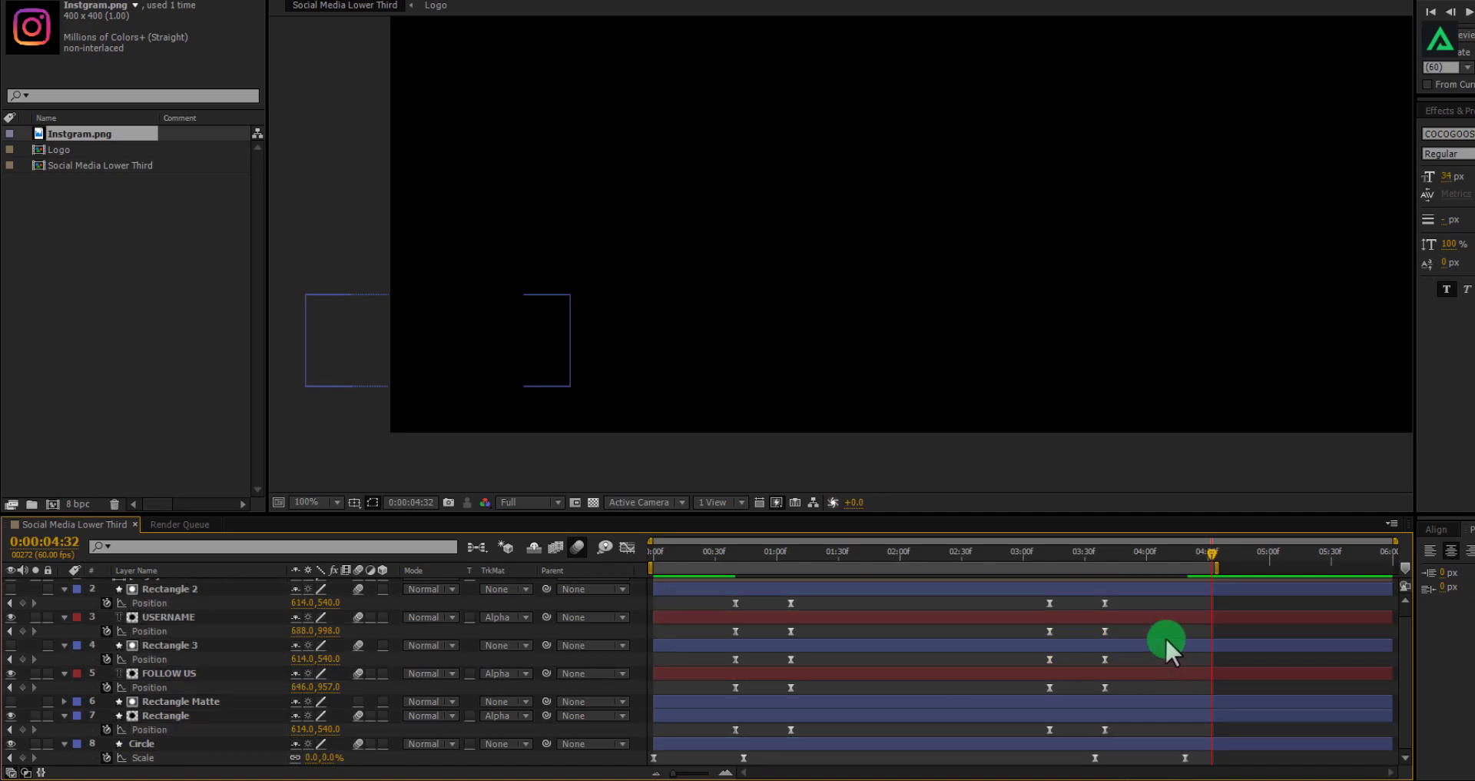
key("ctrl+a")
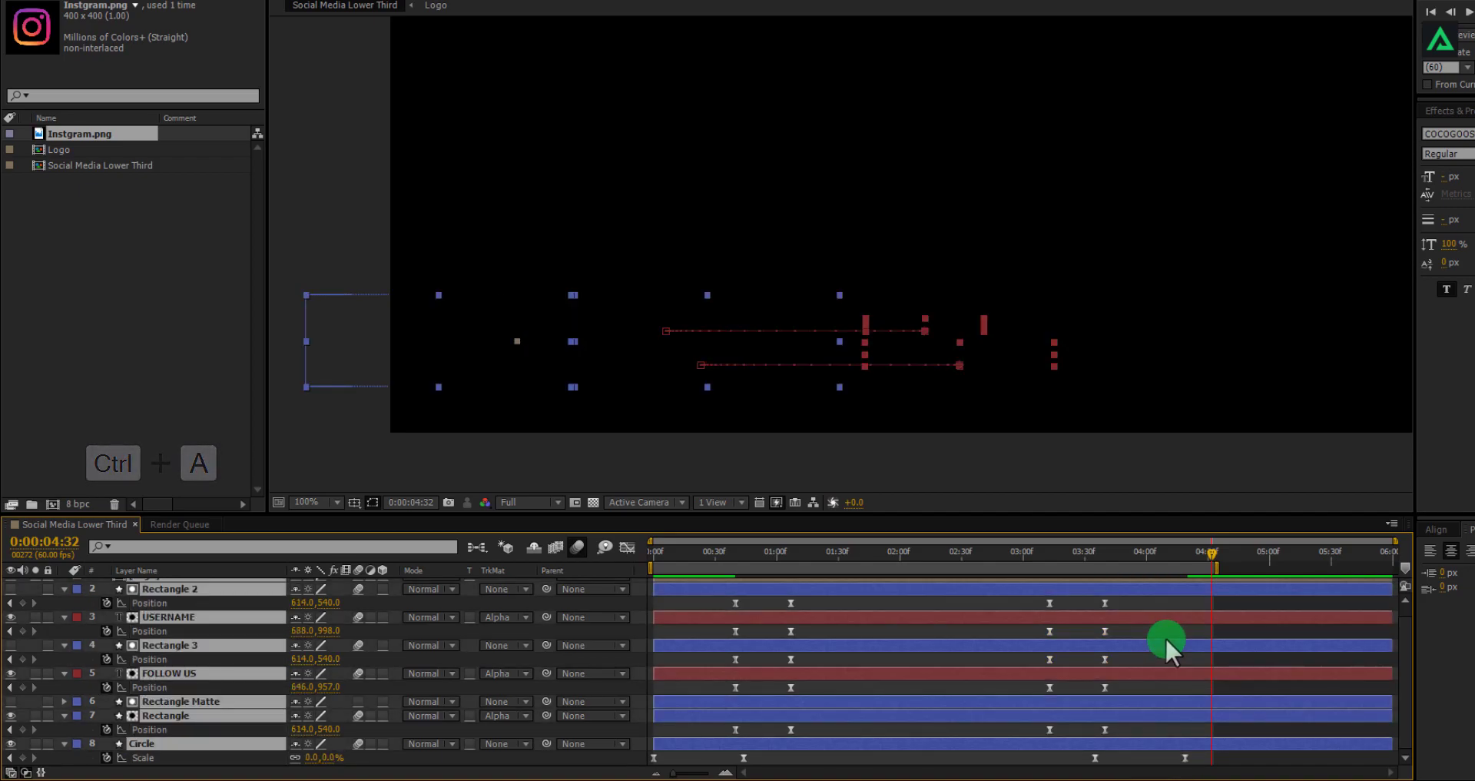
Collapse the keyframed properties, preview the animation from 0:00, then scrub to 1:21
key("u")
left_click(976, 708)
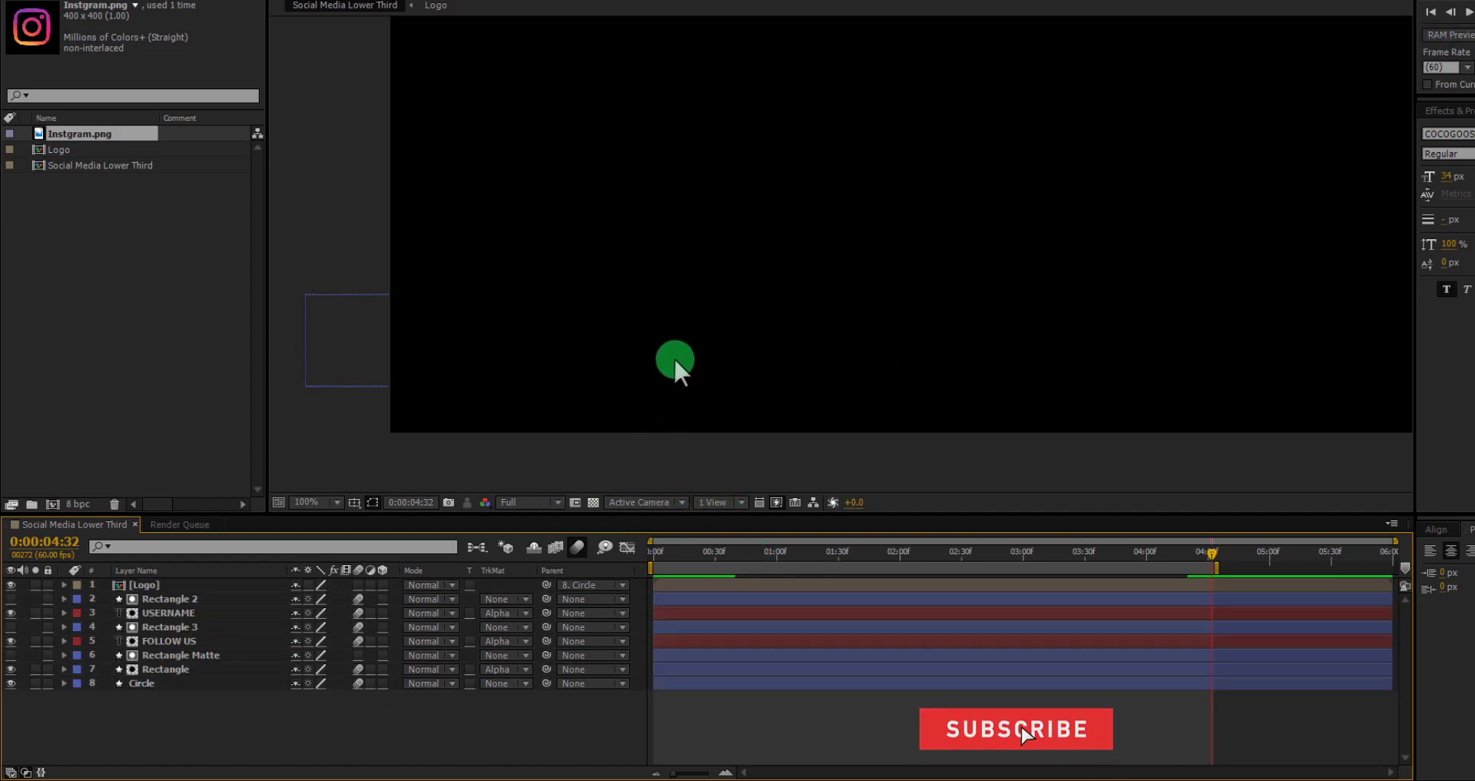
left_click_drag(837, 547, 624, 550)
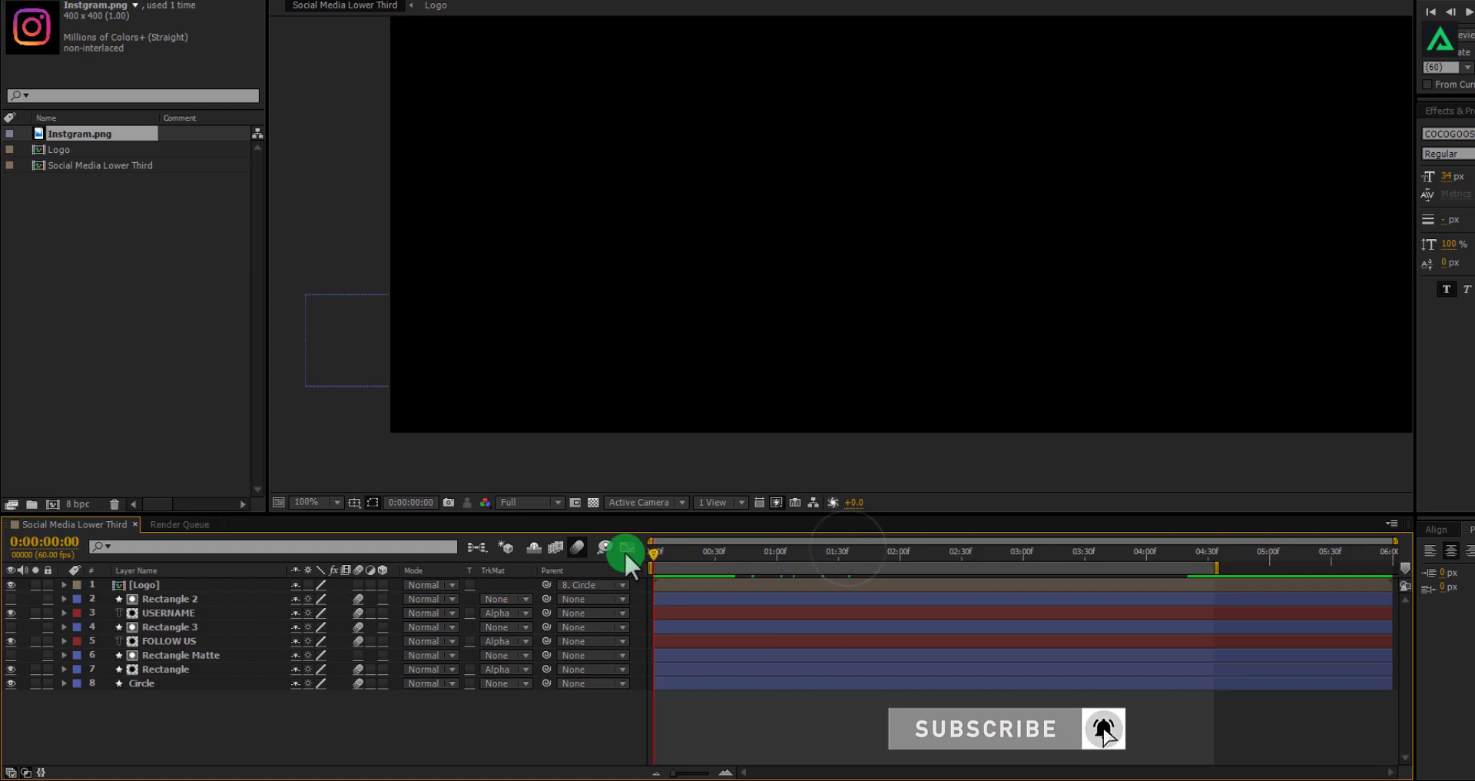
key("space")
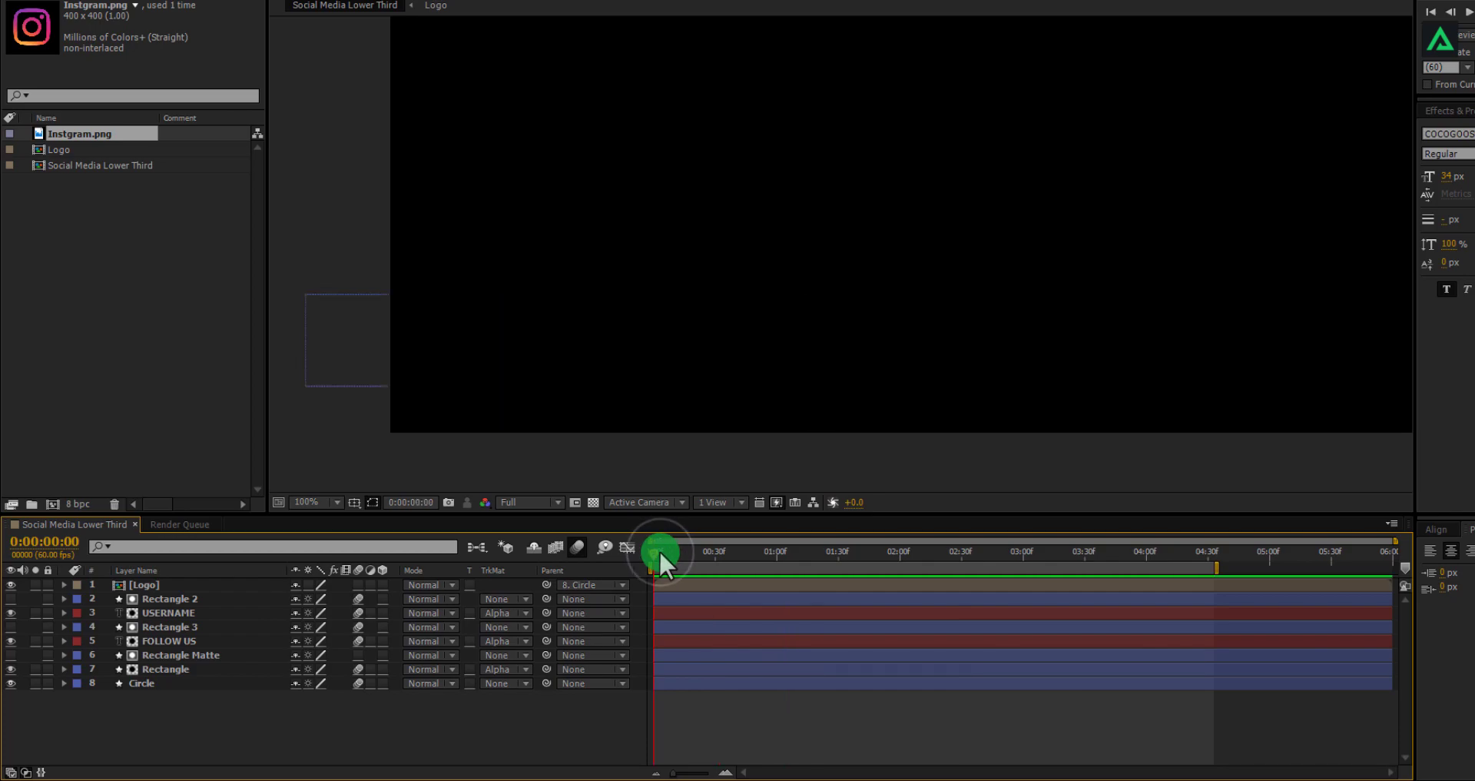
left_click(676, 551)
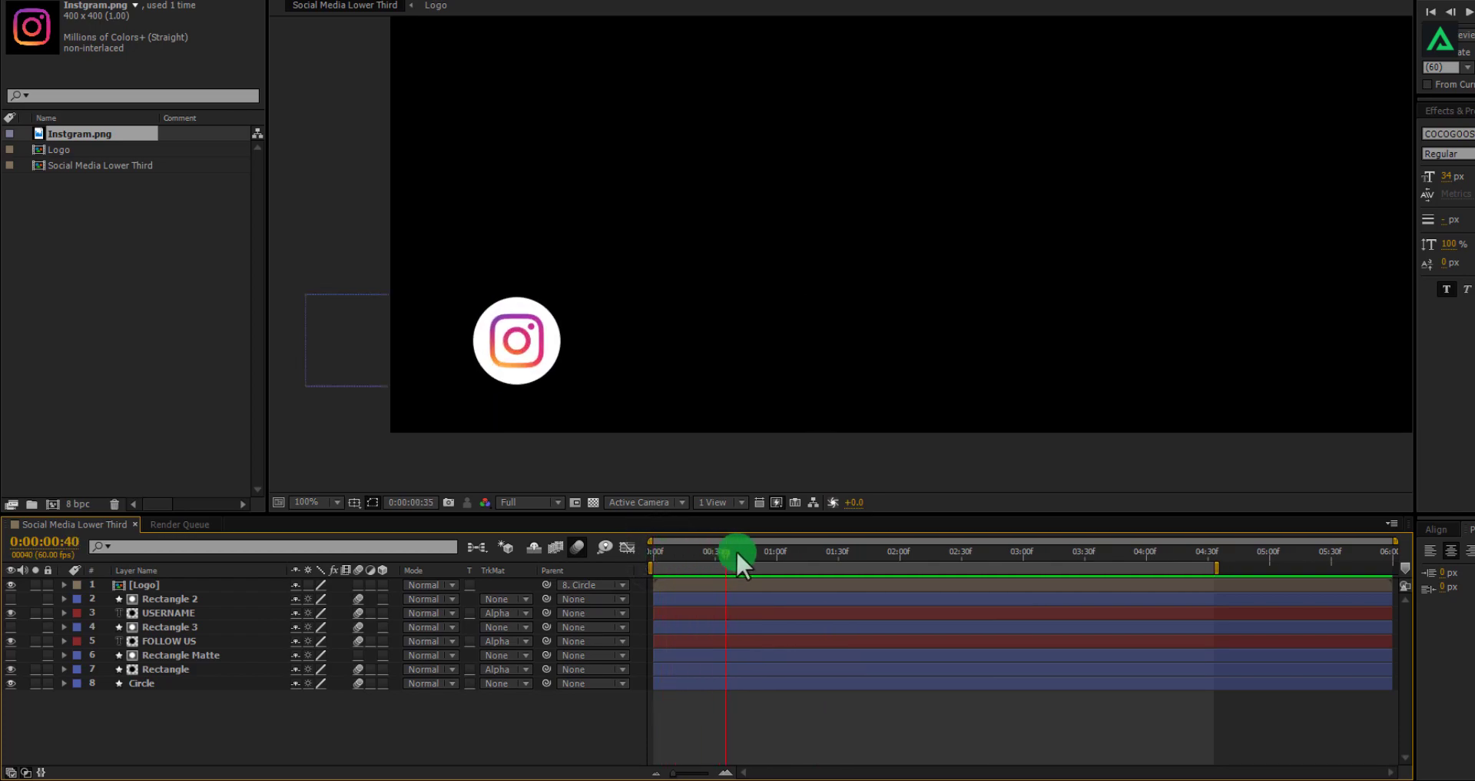
left_click_drag(736, 552, 821, 551)
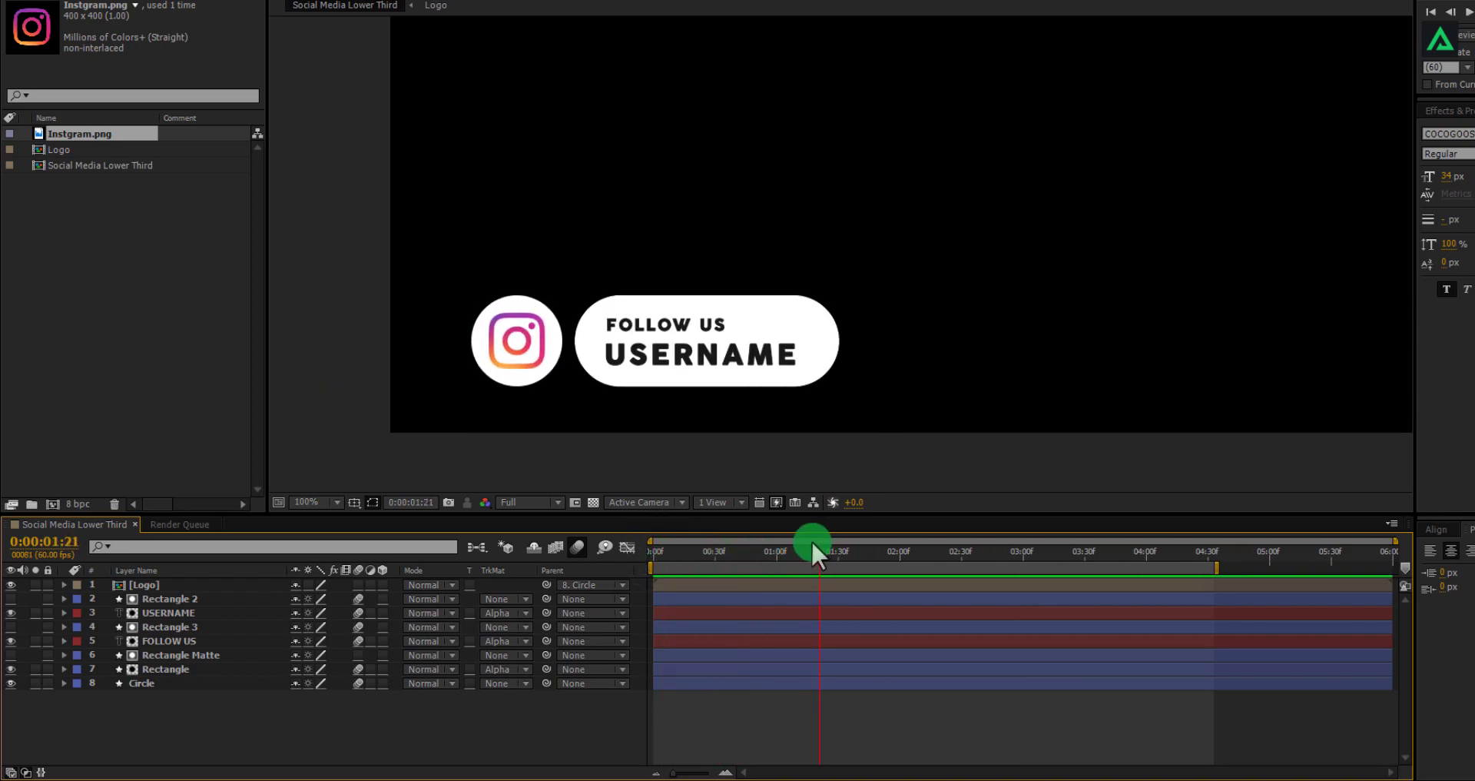
Show the transparency grid, recentre and fit the composition to the viewer, and move to 1:19
left_click(597, 504)
scroll(782, 444, "down", 2)
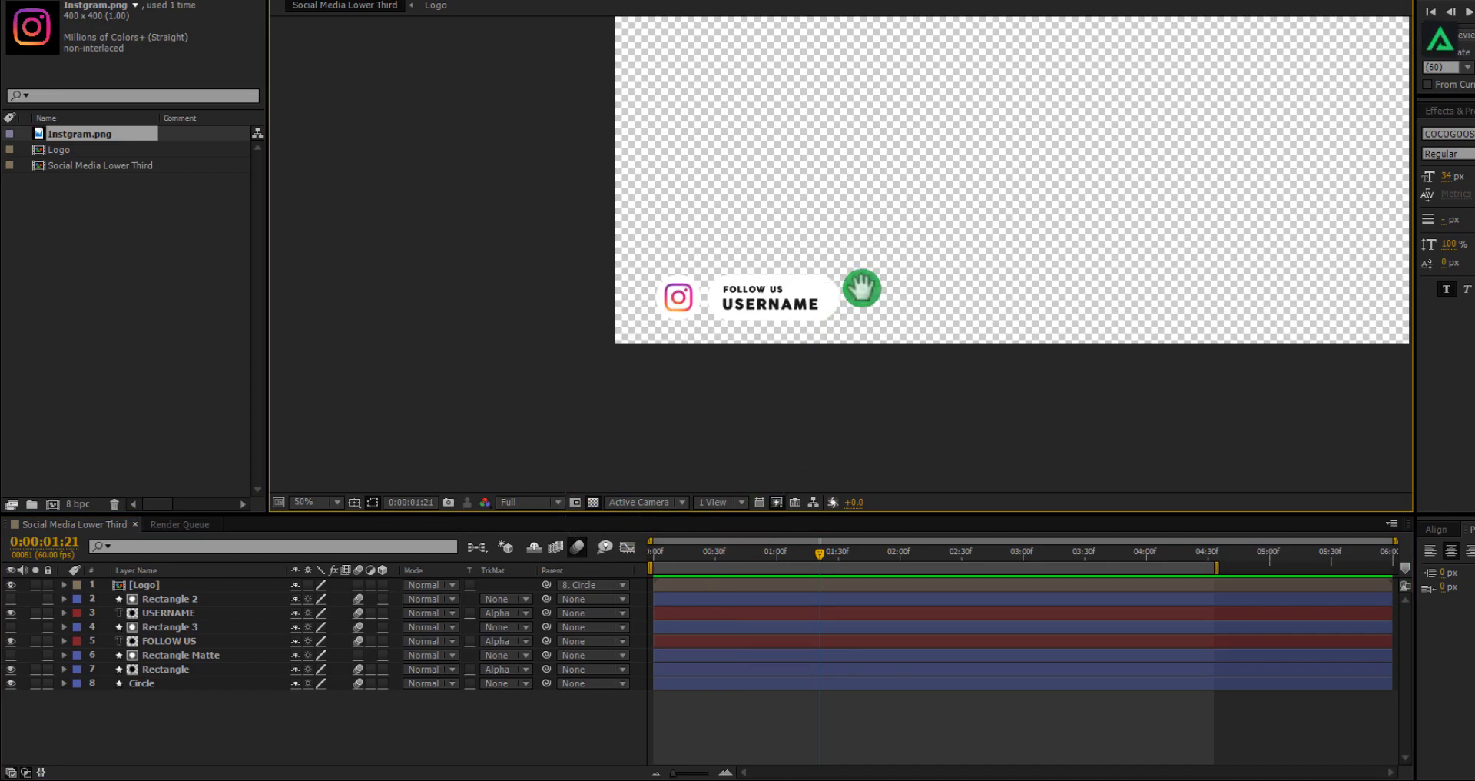
left_click_drag(863, 286, 731, 393)
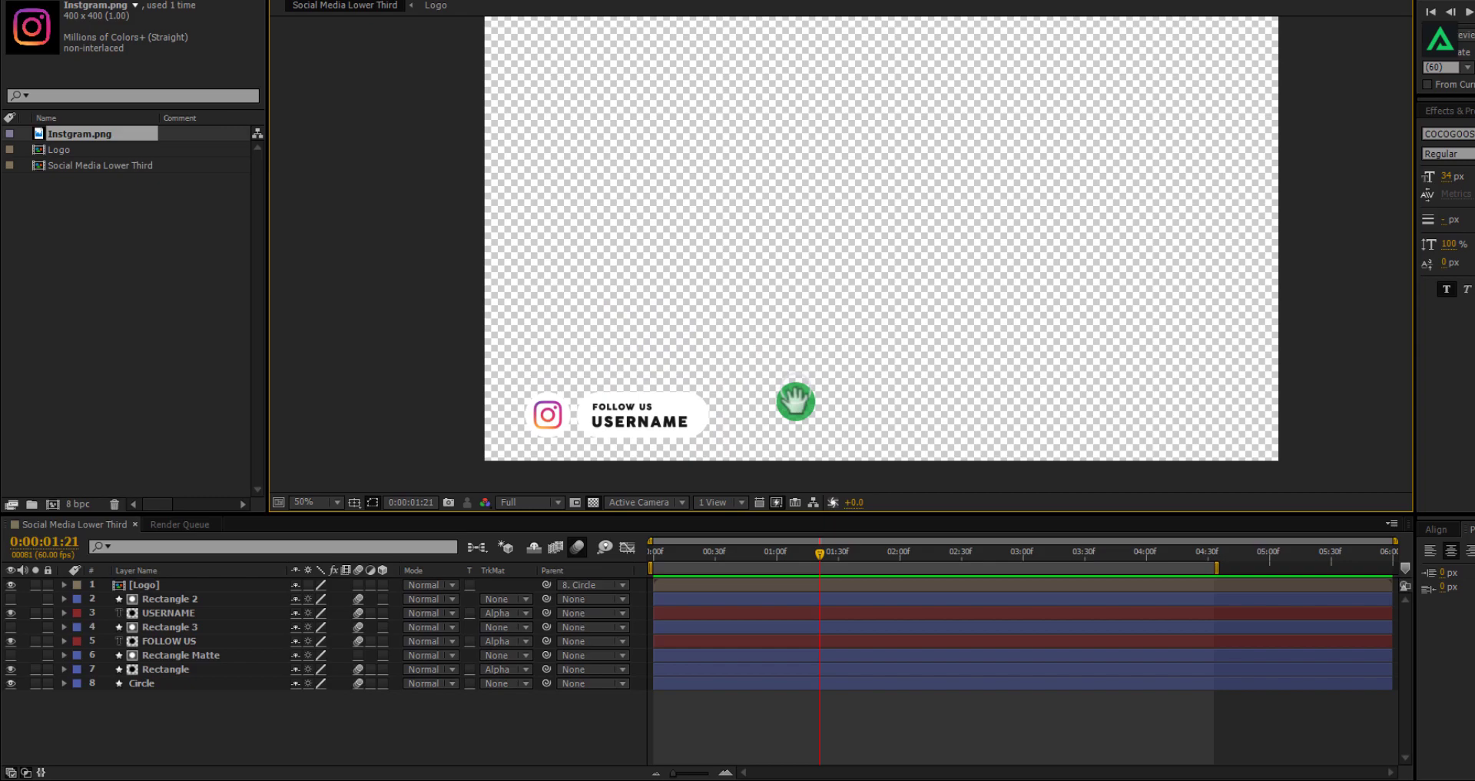
scroll(795, 399, "down", 1)
left_click(326, 501)
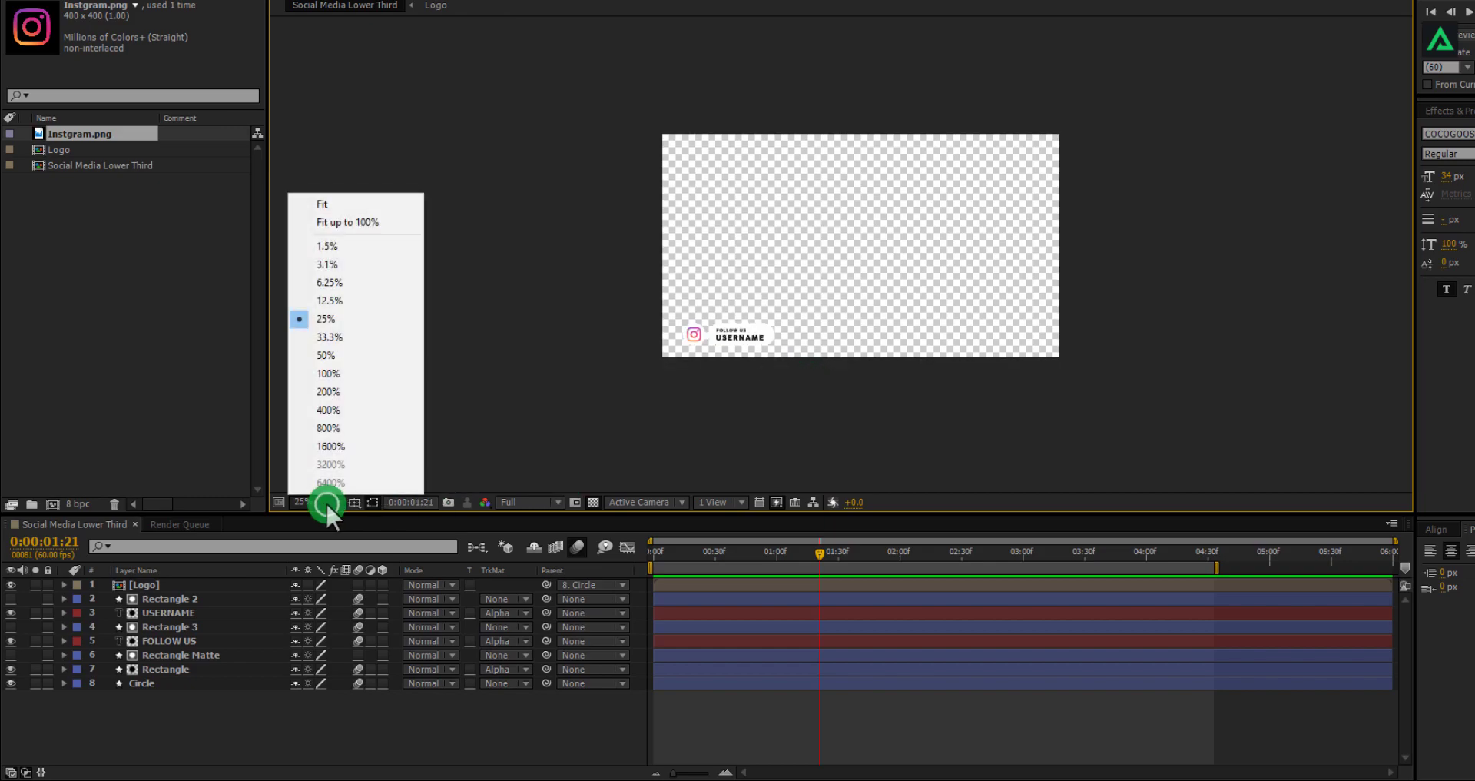
left_click(370, 227)
left_click_drag(716, 555, 644, 573)
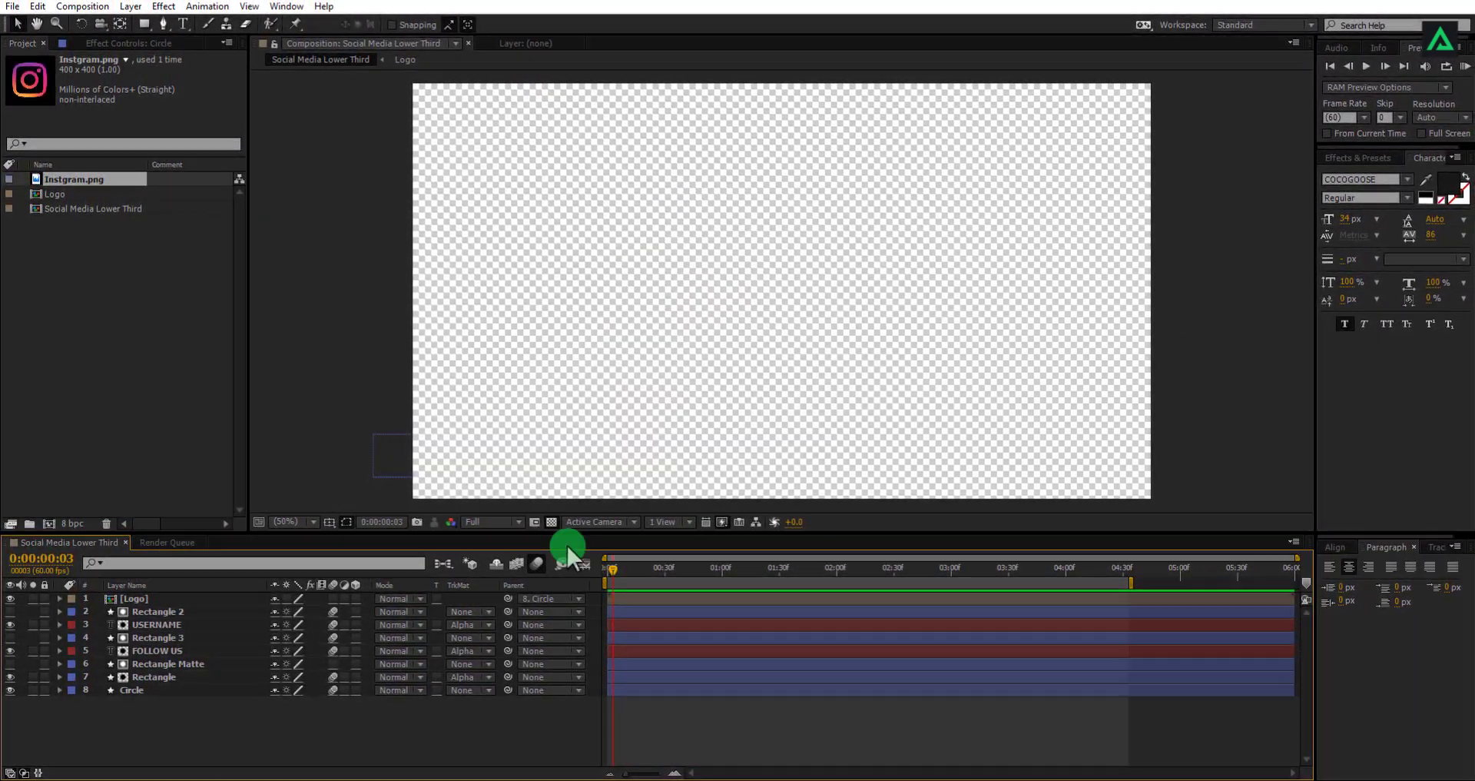
Hide the transparency grid and play a final preview over the black background
left_click(551, 522)
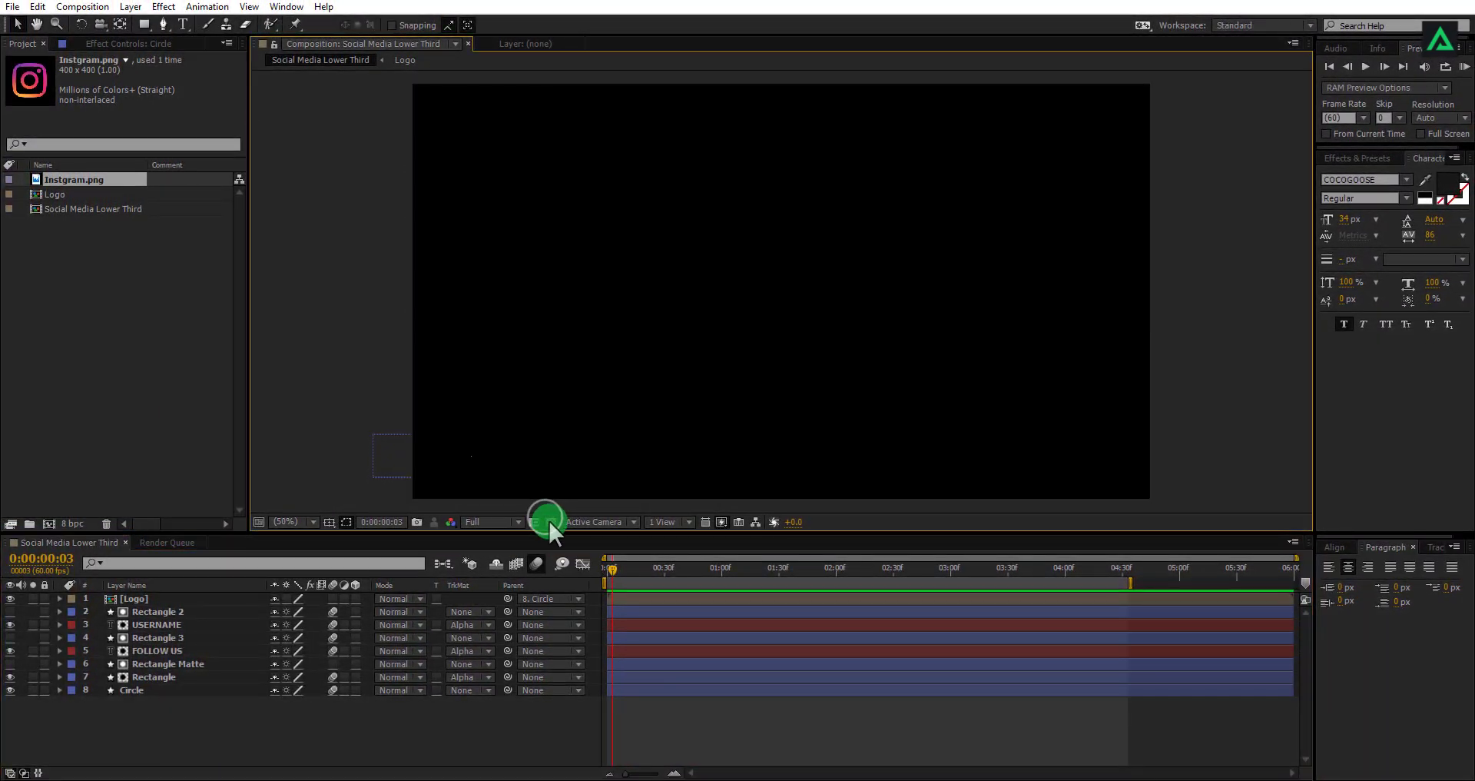
key("space")
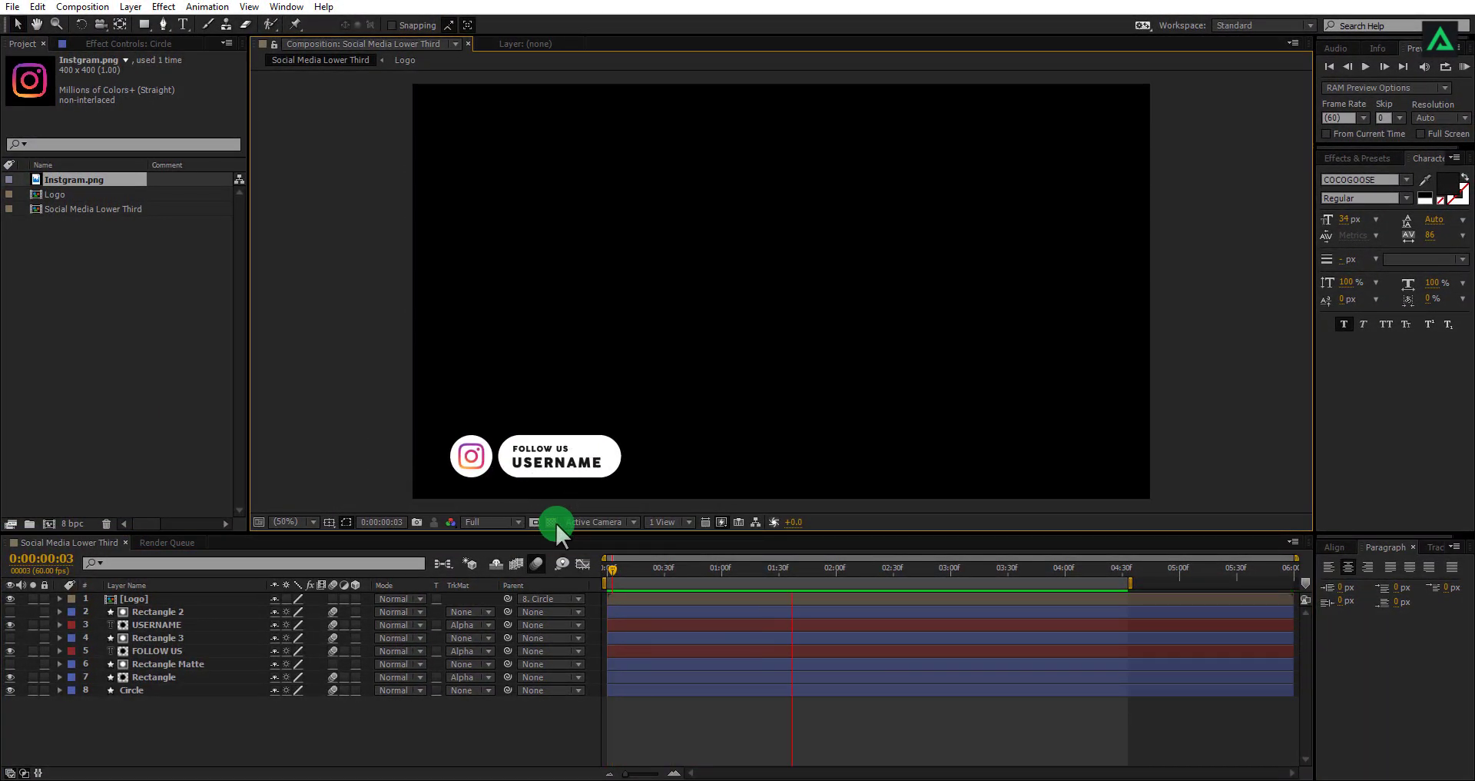